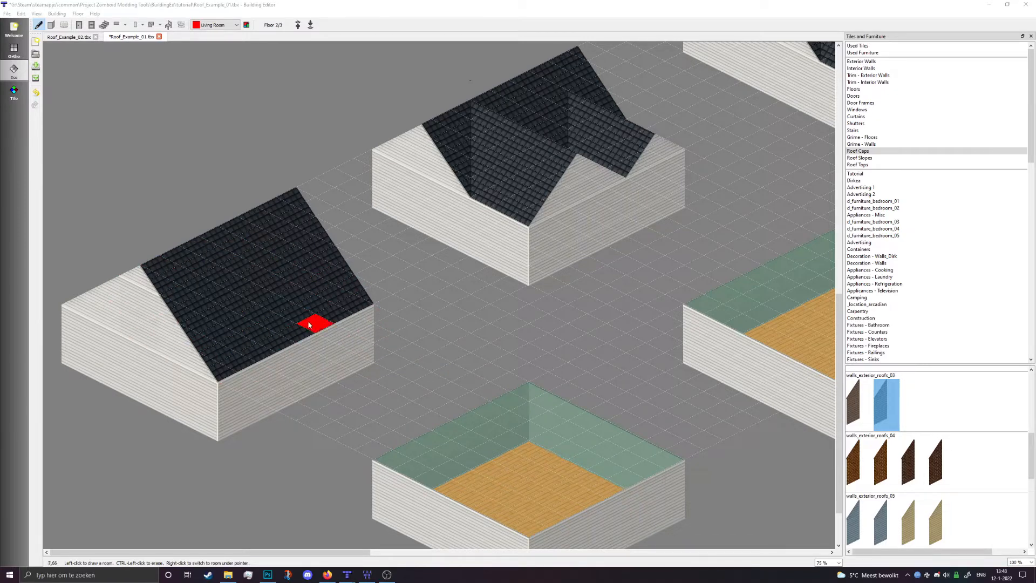
Roof the nearest open building with a Peak (Vertical) across its full width on floor 2, and cap its ridge with another on floor 3.
middle_click_drag(287, 315, 182, 423)
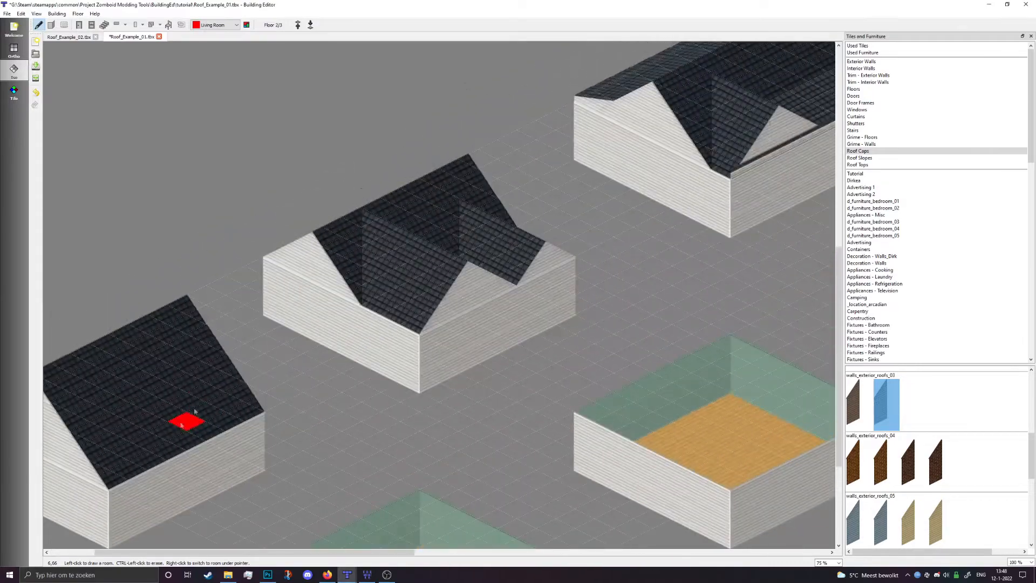
middle_click_drag(524, 318, 630, 285)
scroll(367, 426, "down", 1)
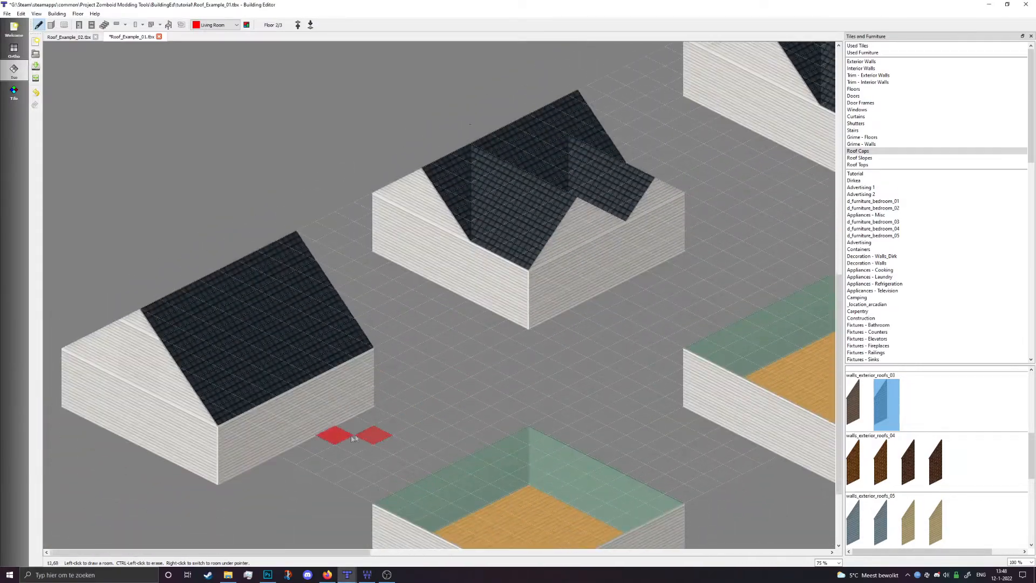
scroll(353, 361, "down", 2)
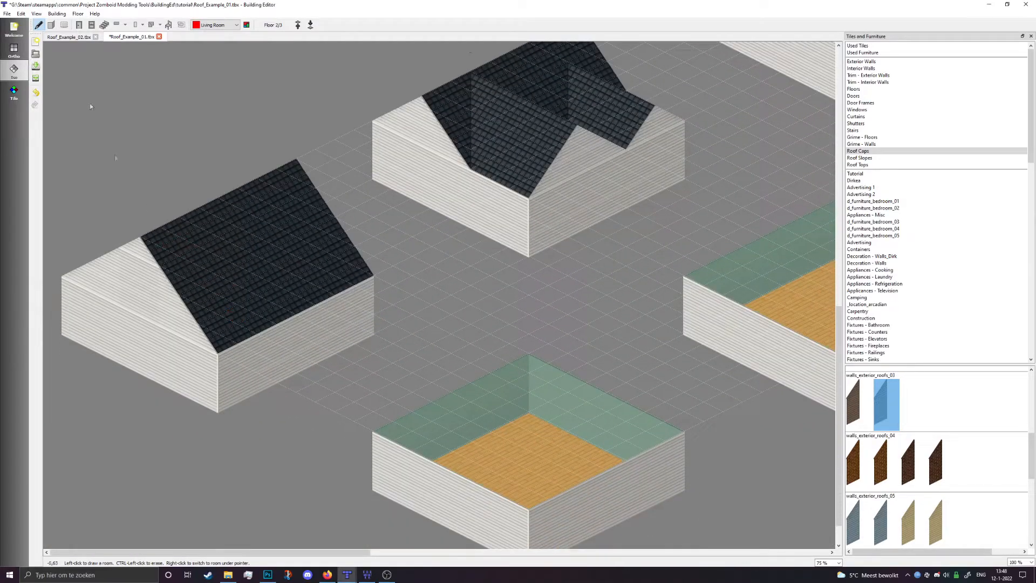
left_click(116, 25)
left_click(125, 25)
left_click(139, 81)
left_click_drag(396, 437, 669, 431)
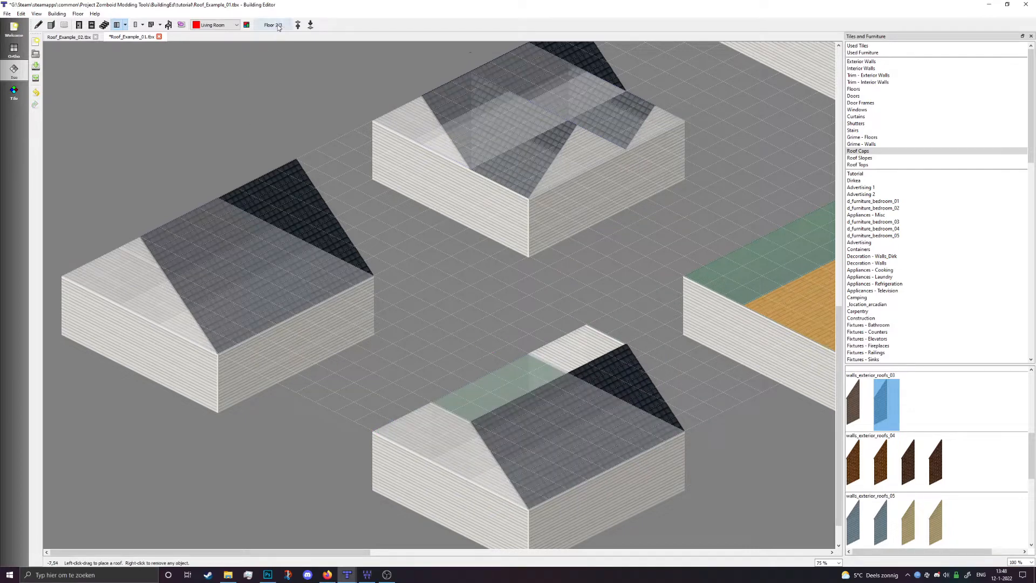
left_click(298, 25)
left_click_drag(472, 404, 615, 335)
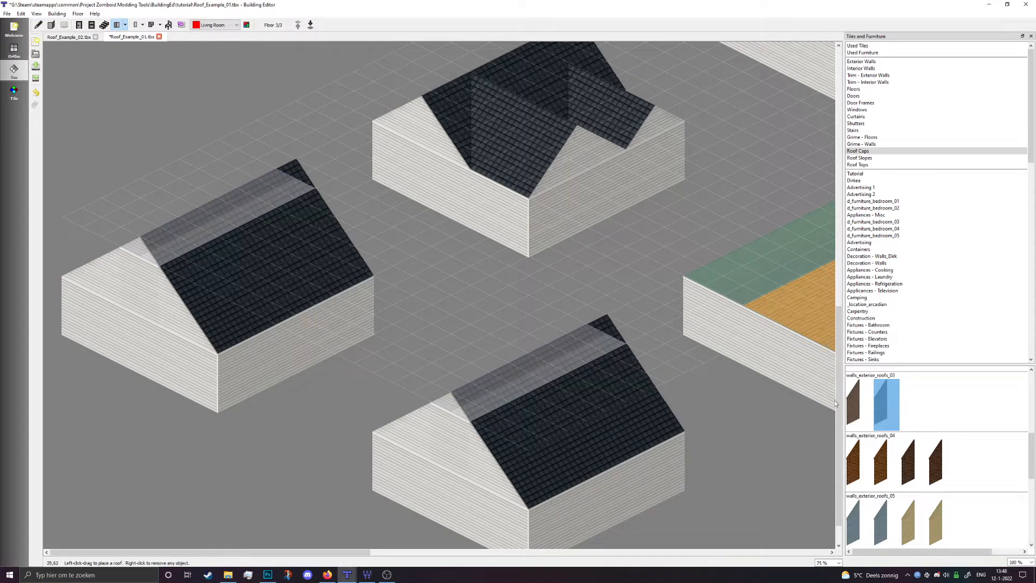
Switch the roof caps to the first walls_exterior_roofs_05 tile and examine the Roof Caps tile sets in the Building Tiles dialog.
left_click(853, 522)
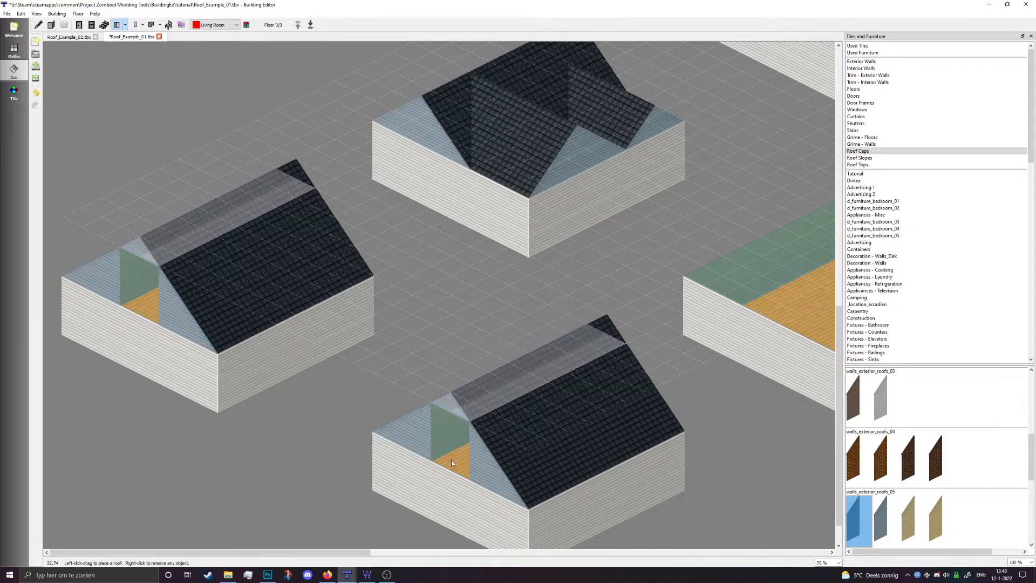
double_click(869, 153)
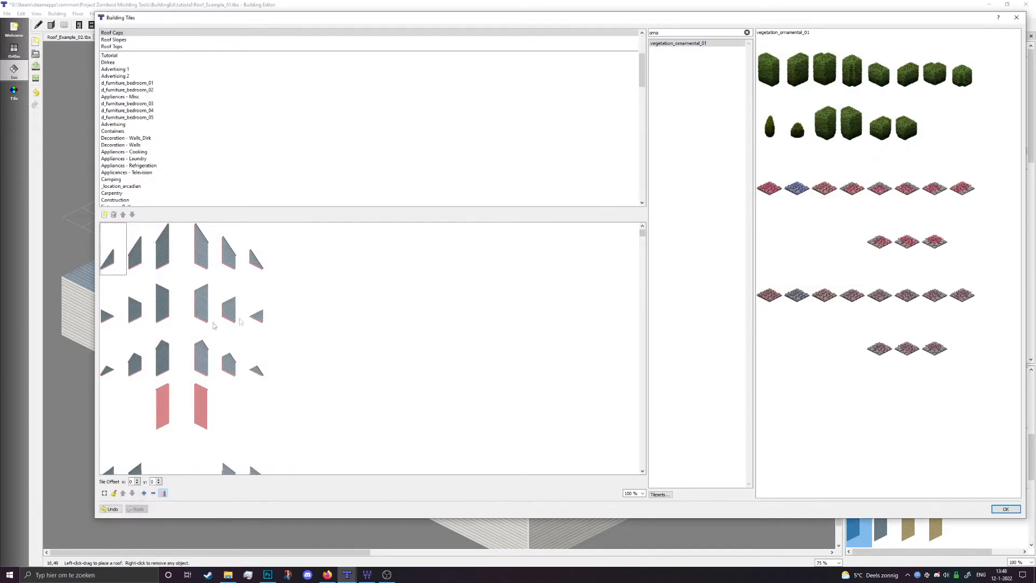
scroll(167, 302, "down", 3)
scroll(220, 332, "up", 3)
left_click_drag(166, 410, 205, 409)
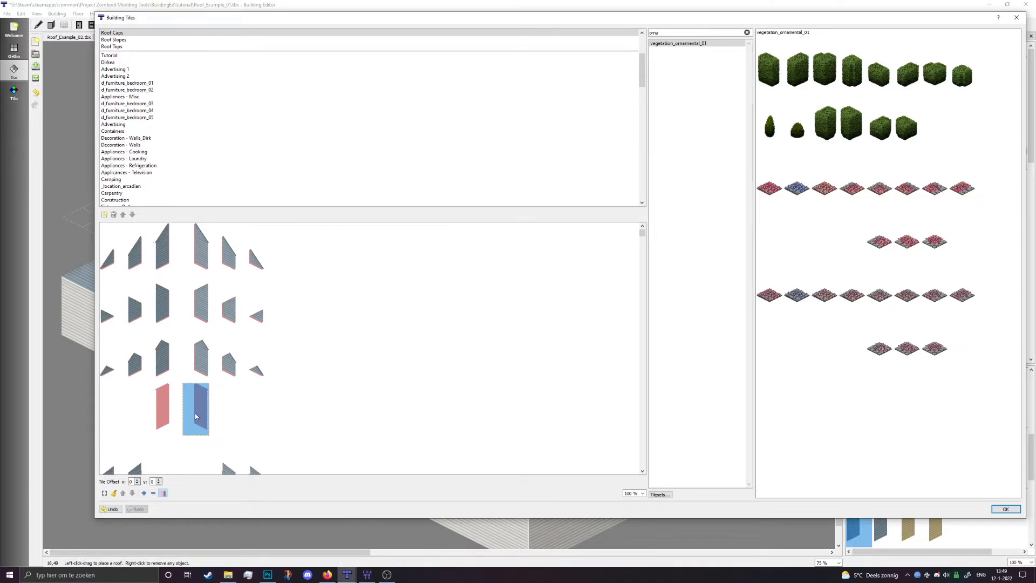
scroll(226, 372, "down", 10)
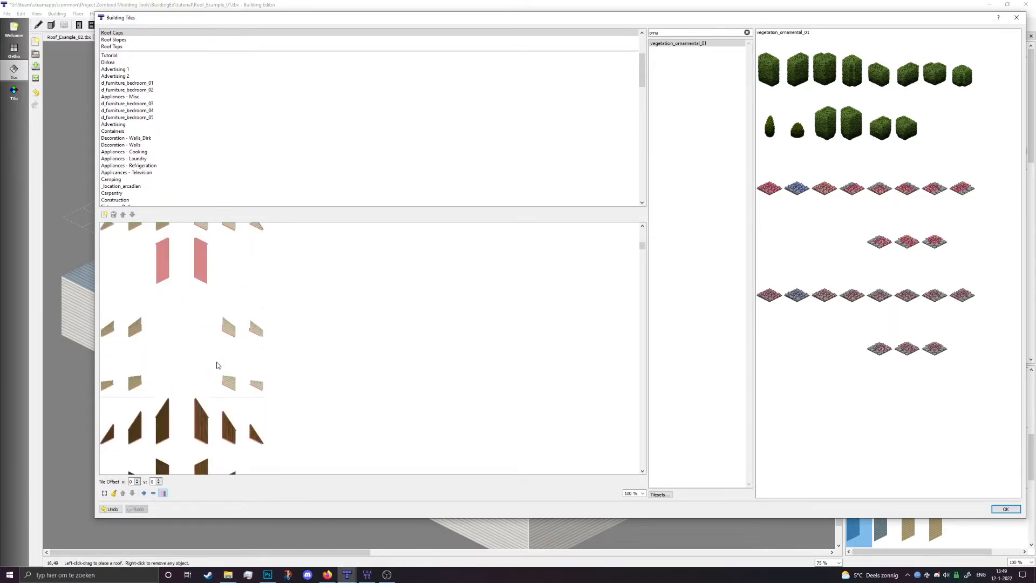
scroll(221, 345, "down", 3)
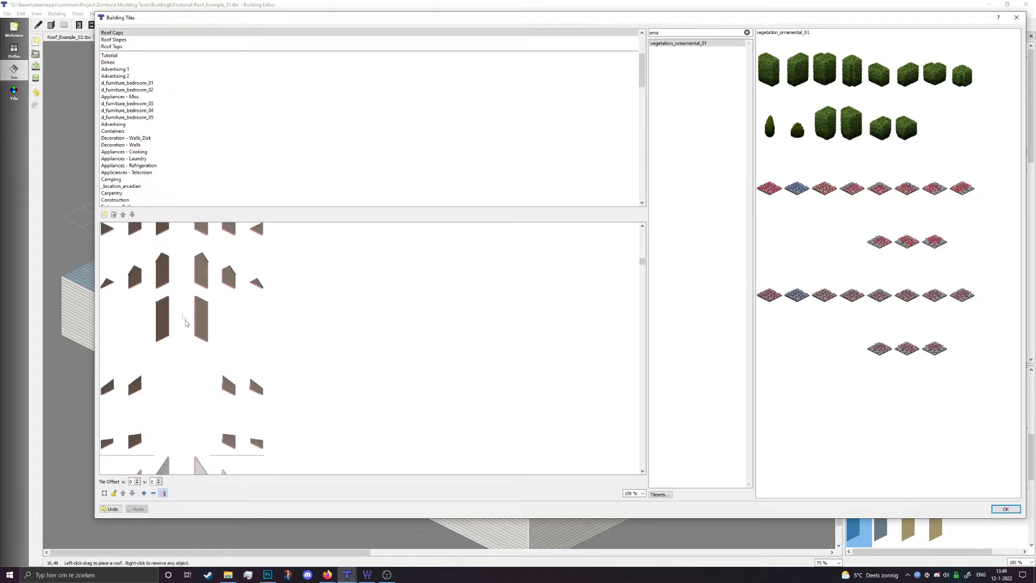
scroll(183, 323, "down", 3)
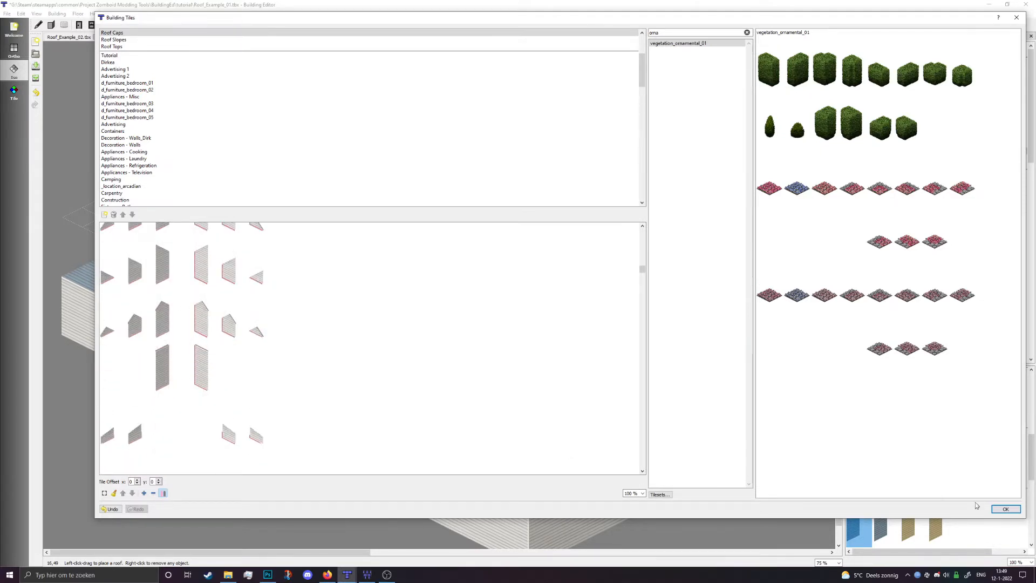
left_click(1005, 509)
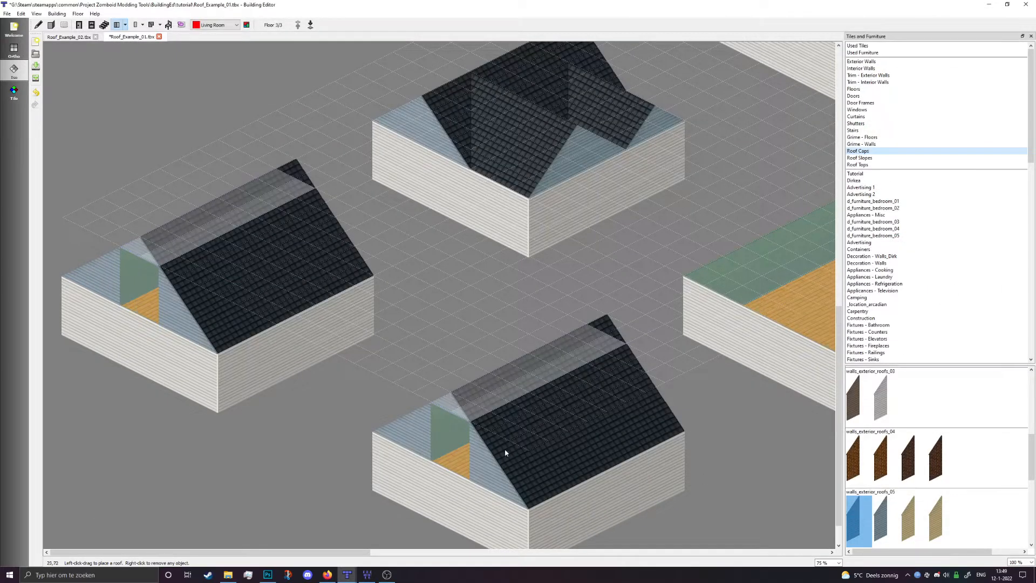
Try filling the gable gap on floor 2 with the blue walls_exterior_house_02 exterior wall, and undo it.
left_click(51, 25)
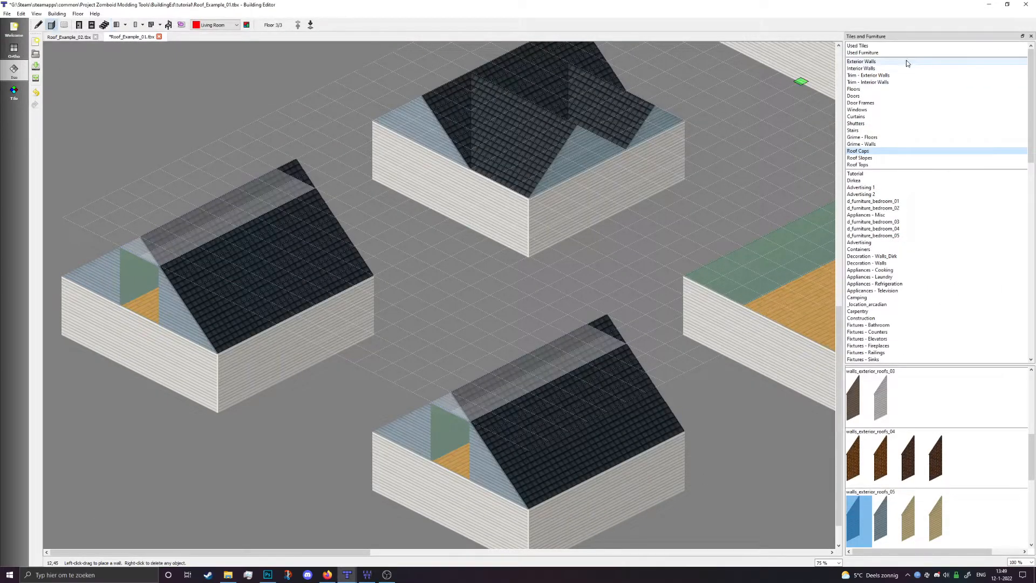
left_click(908, 62)
scroll(924, 454, "down", 10)
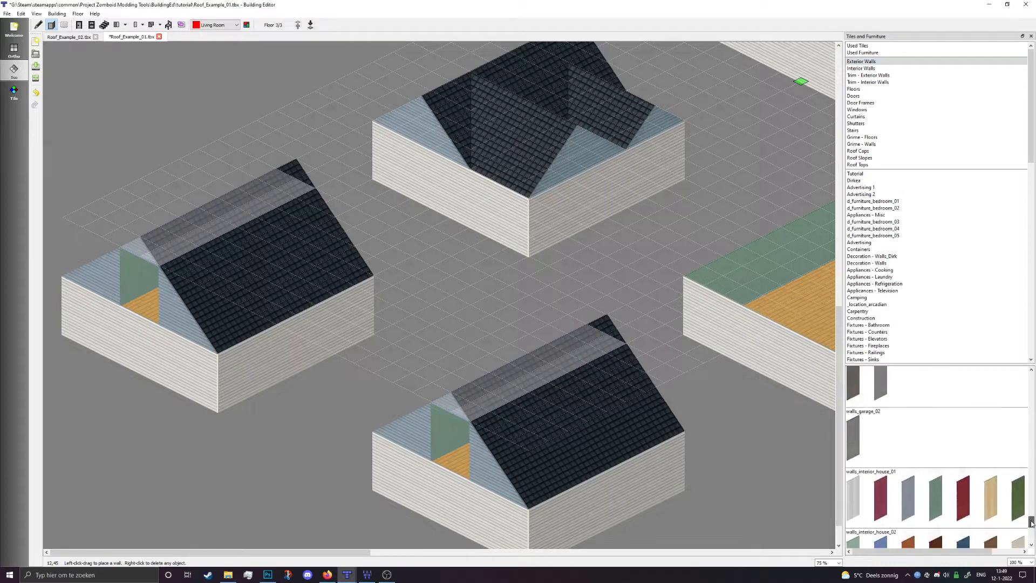
scroll(953, 459, "up", 5)
left_click(949, 464)
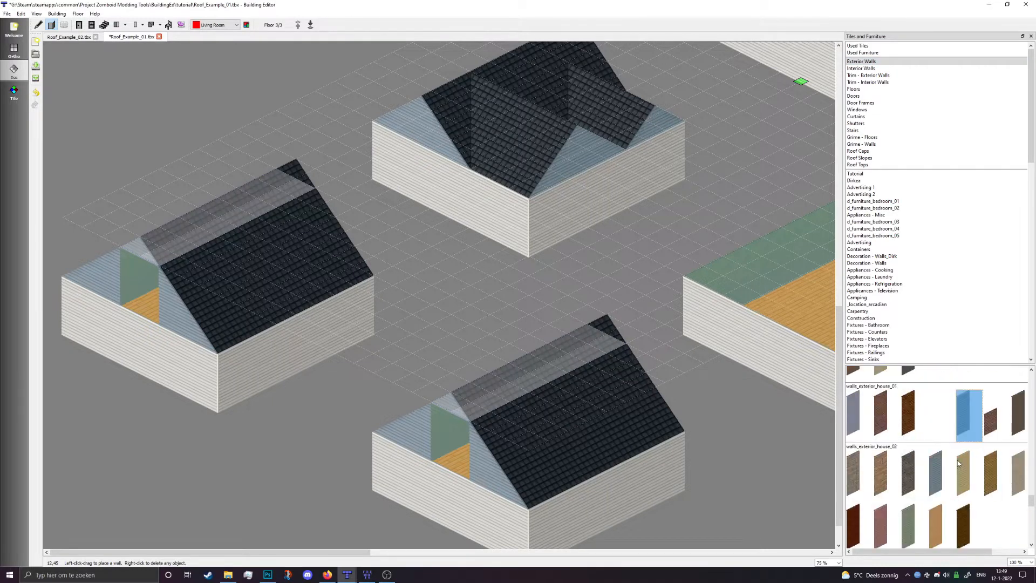
left_click(310, 26)
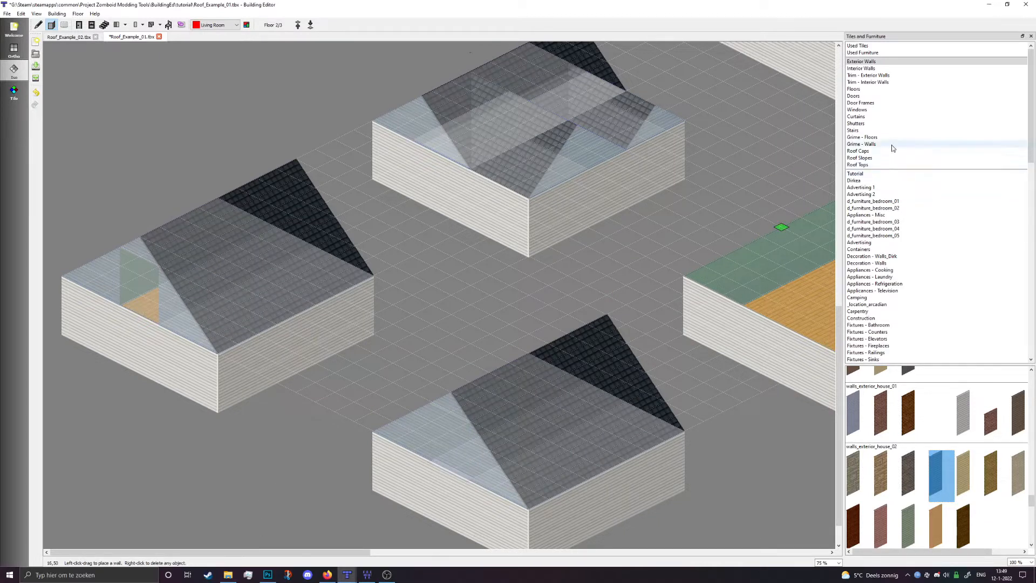
key("ctrl+z")
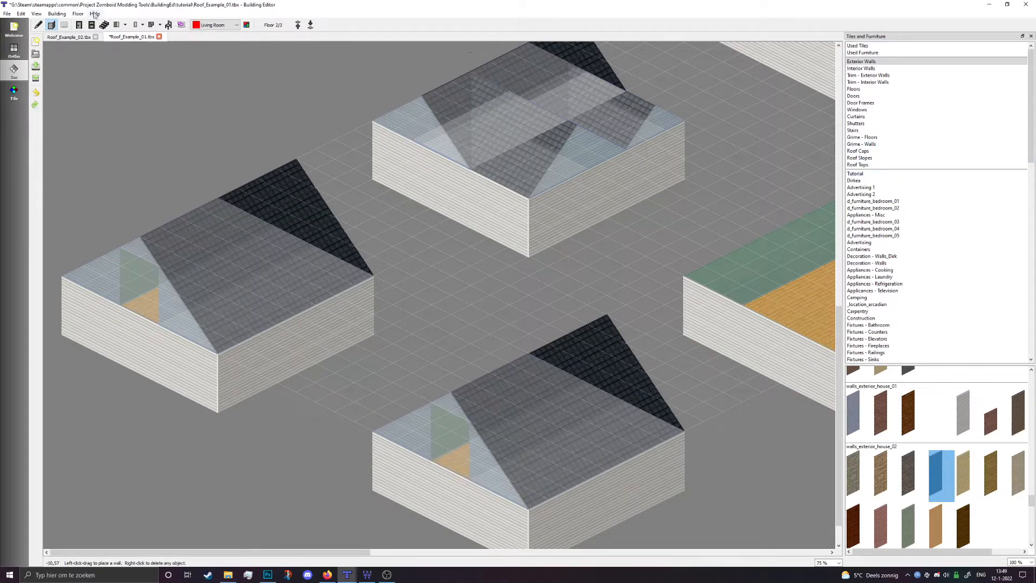
Set the roof caps to the second, white-siding tile of walls_exterior_roofs_03.
left_click(116, 25)
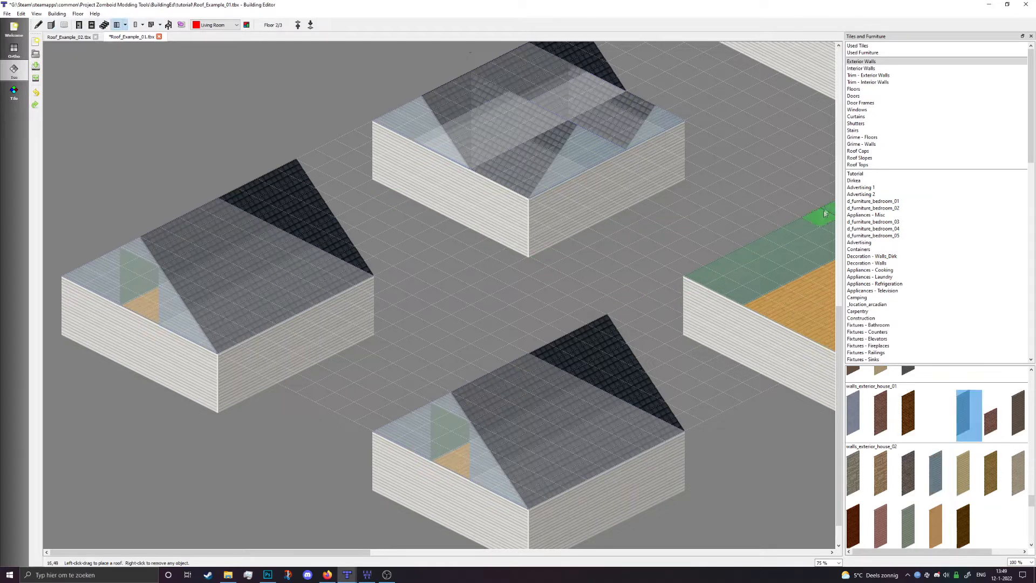
left_click(874, 165)
left_click(876, 158)
left_click(874, 151)
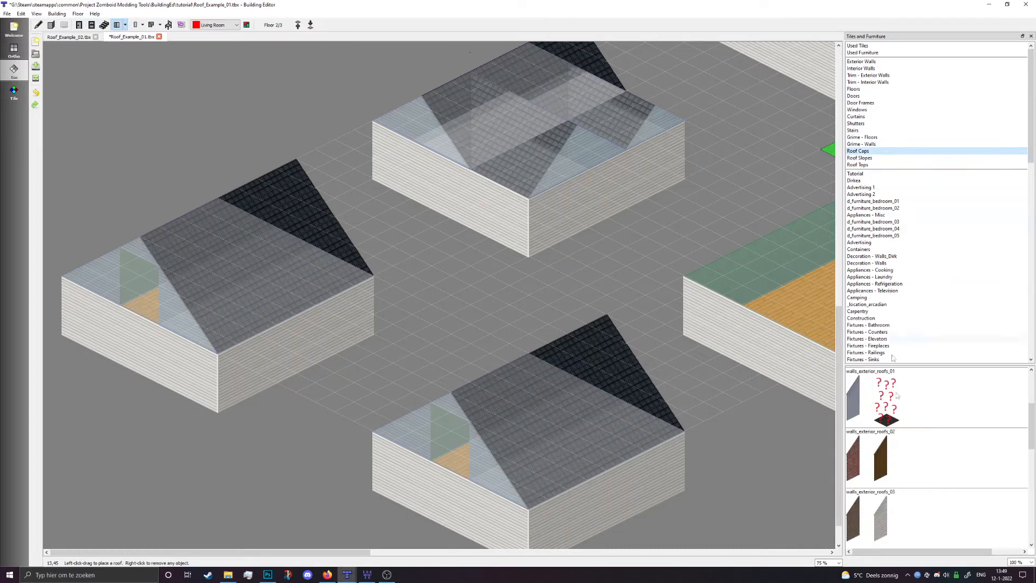
scroll(884, 464, "down", 1)
left_click(881, 475)
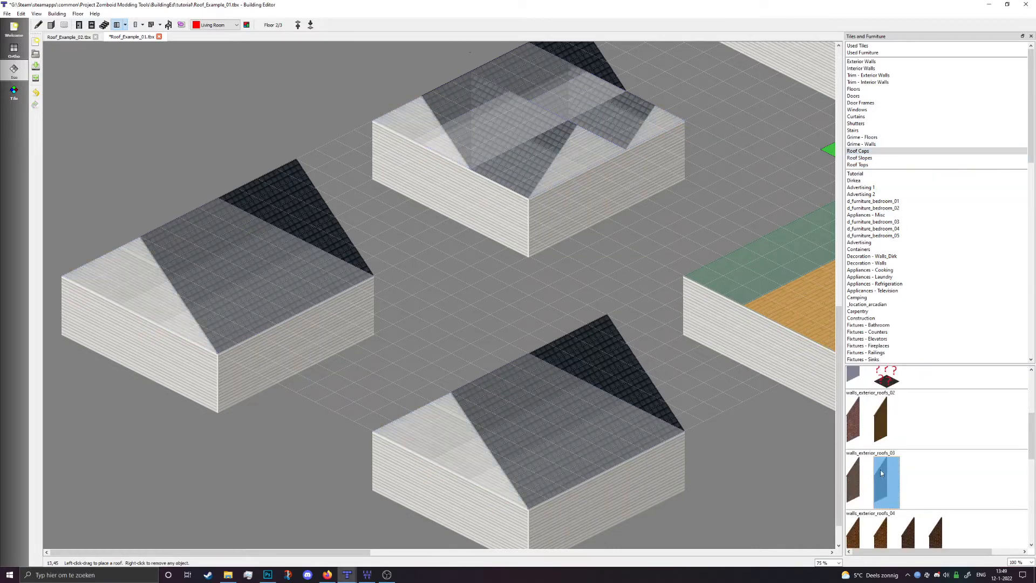
Place a Peak (Vertical) roof over the western part of the next open building, leaving its eastern part uncovered.
middle_click_drag(652, 226, 417, 362)
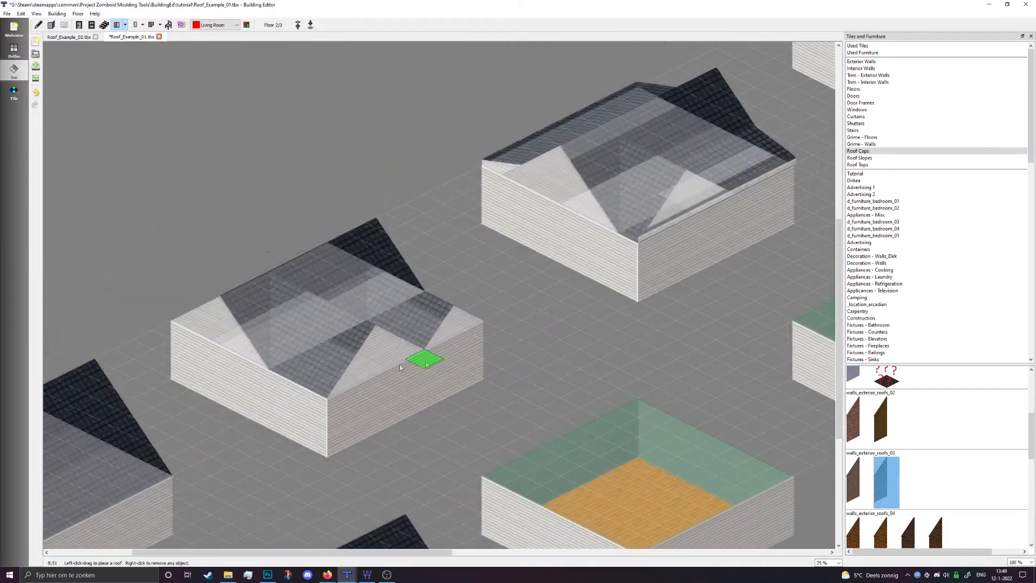
scroll(416, 362, "up", 2)
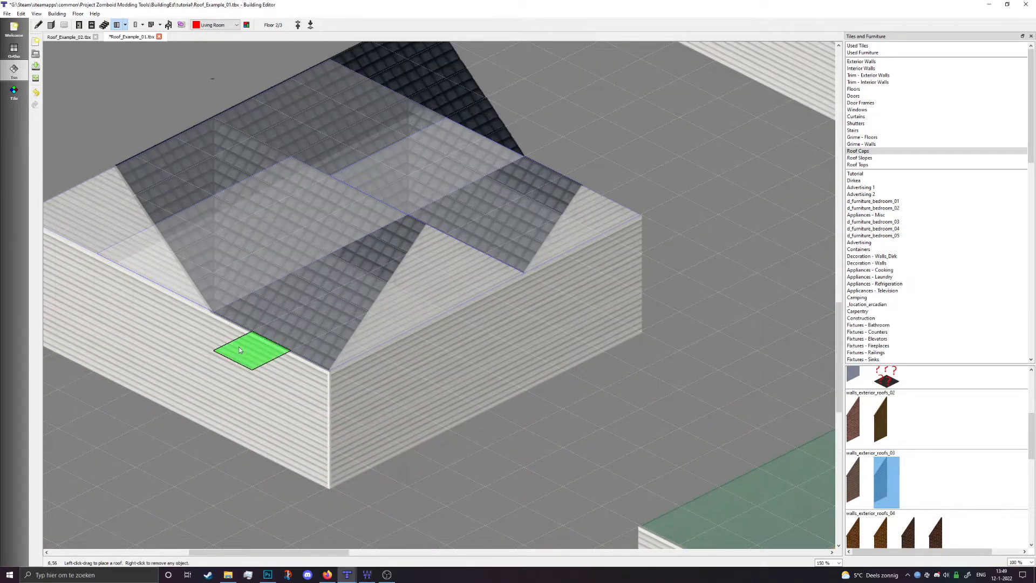
scroll(237, 356, "down", 2)
left_click_drag(440, 443, 632, 408)
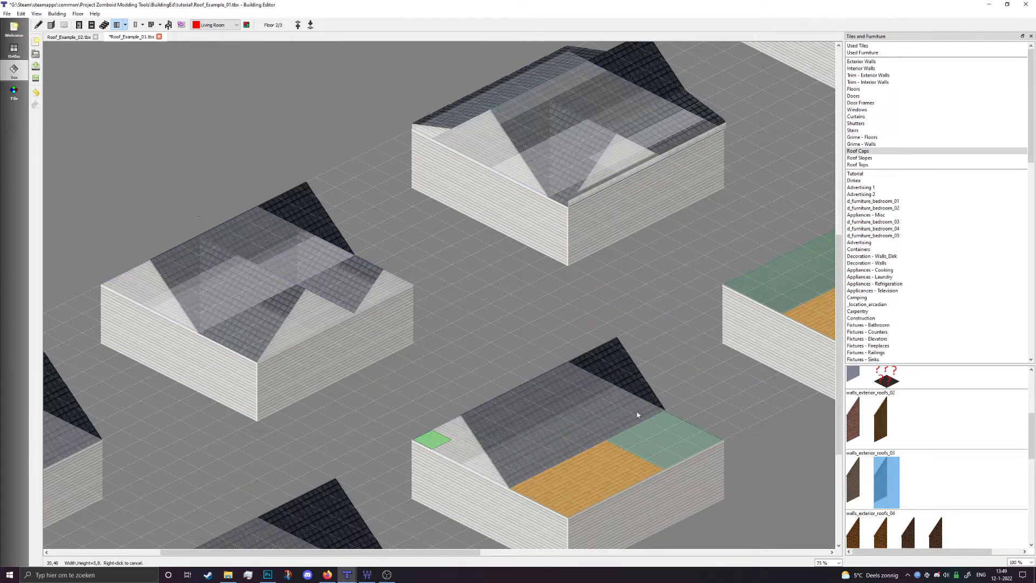
Add two Dormer (E) roofs extending from that peak over the building's uncovered eastern part.
left_click(125, 24)
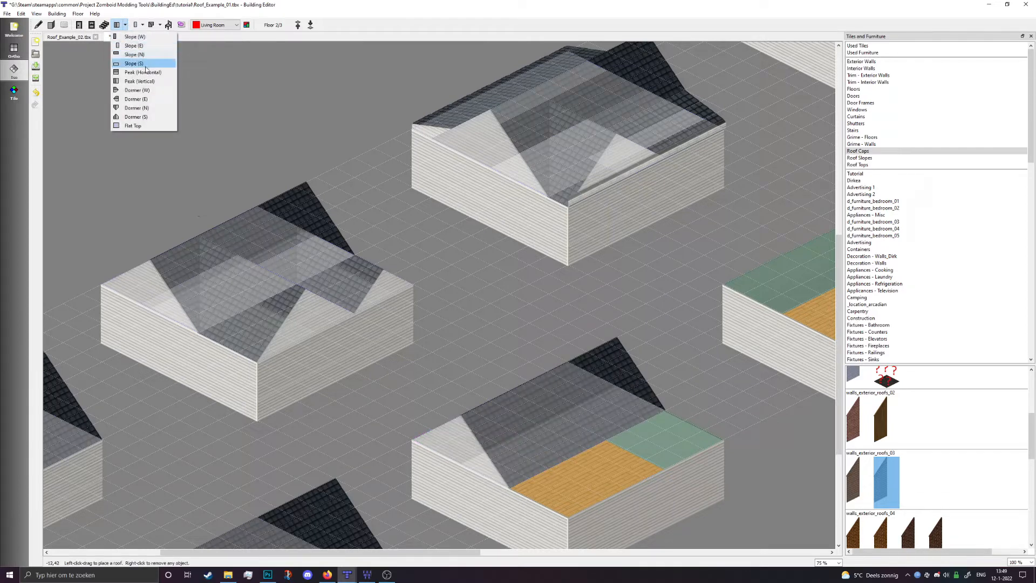
left_click(138, 102)
left_click_drag(700, 439, 587, 422)
left_click_drag(646, 467, 469, 460)
Place a Shallow Slope (W) strip along the western edge of the next open building.
middle_click_drag(349, 405, 416, 518)
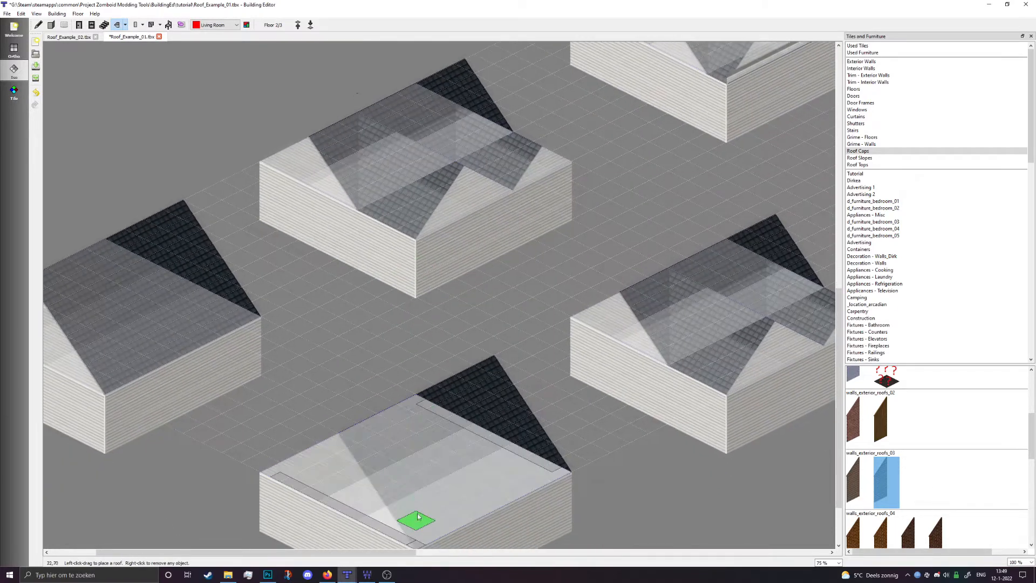
middle_click_drag(474, 316, 302, 413)
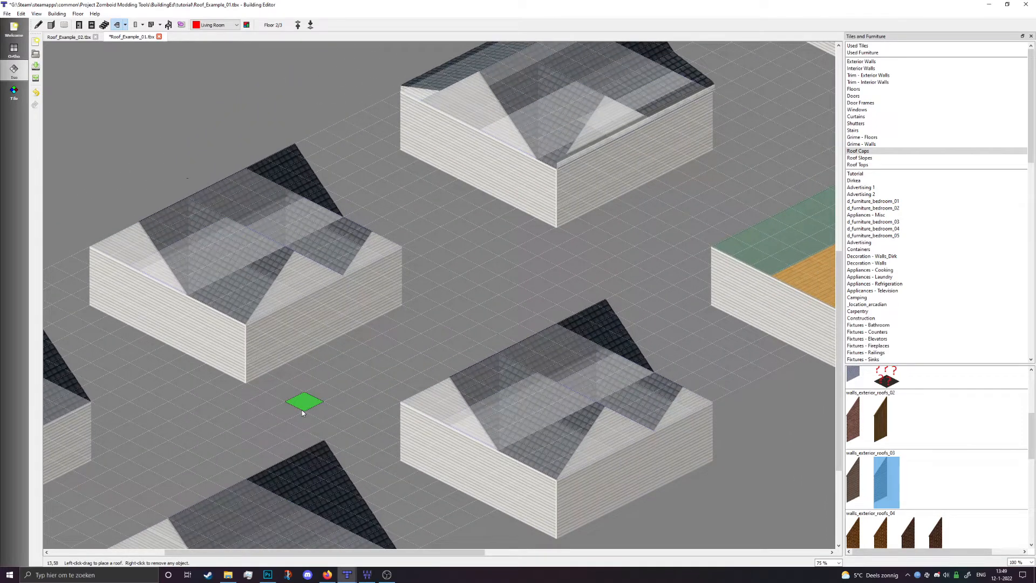
middle_click_drag(302, 413, 467, 472)
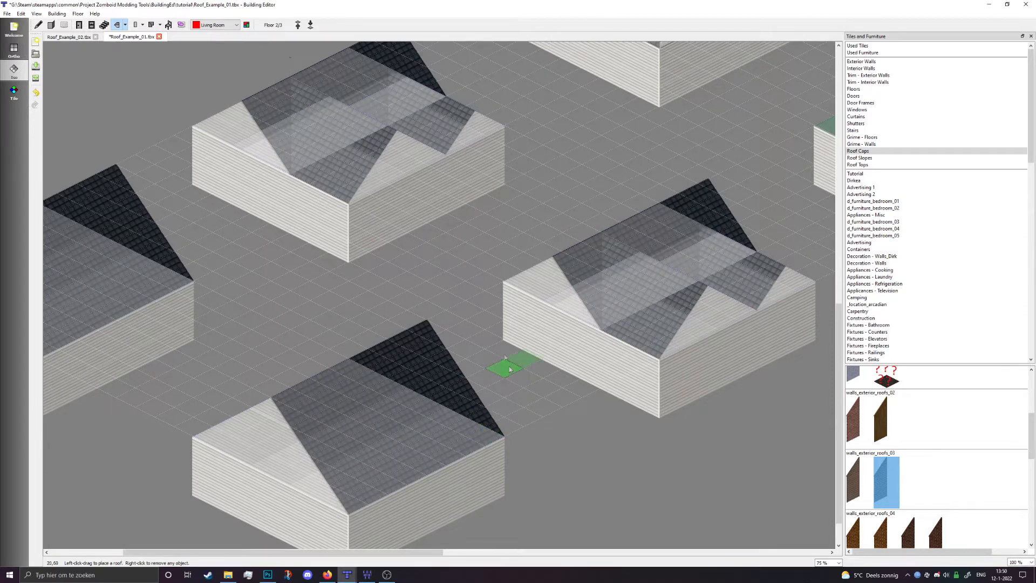
middle_click_drag(492, 268, 435, 318)
middle_click_drag(494, 404, 422, 411)
middle_click_drag(439, 285, 331, 423)
middle_click_drag(377, 368, 347, 401)
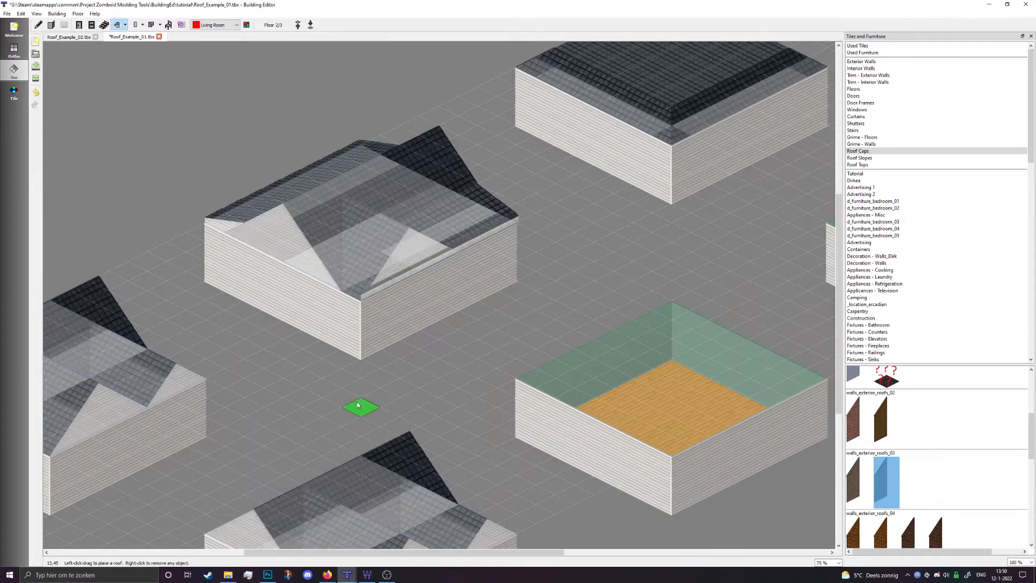
left_click(142, 25)
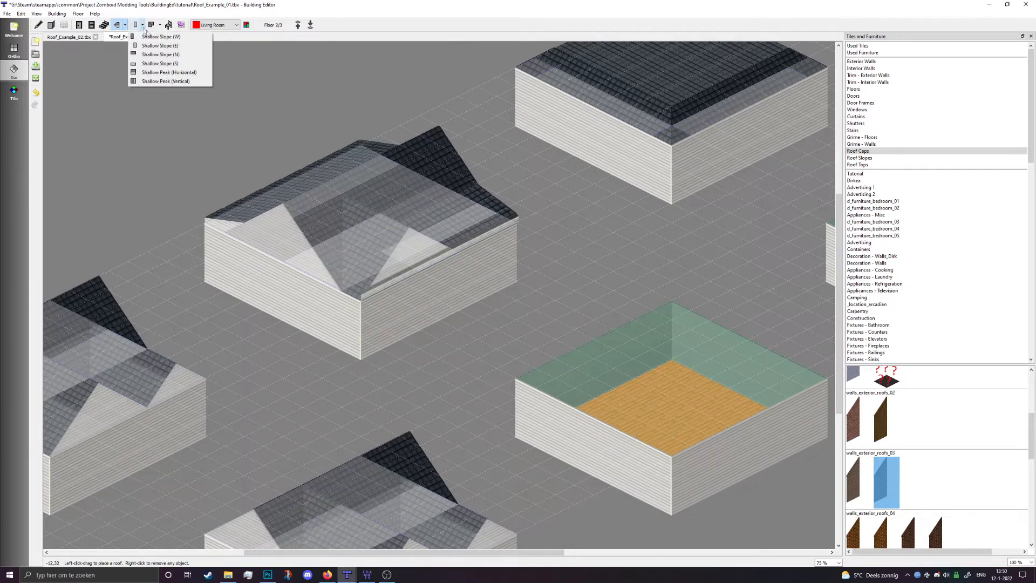
left_click(160, 36)
left_click_drag(671, 309, 574, 396)
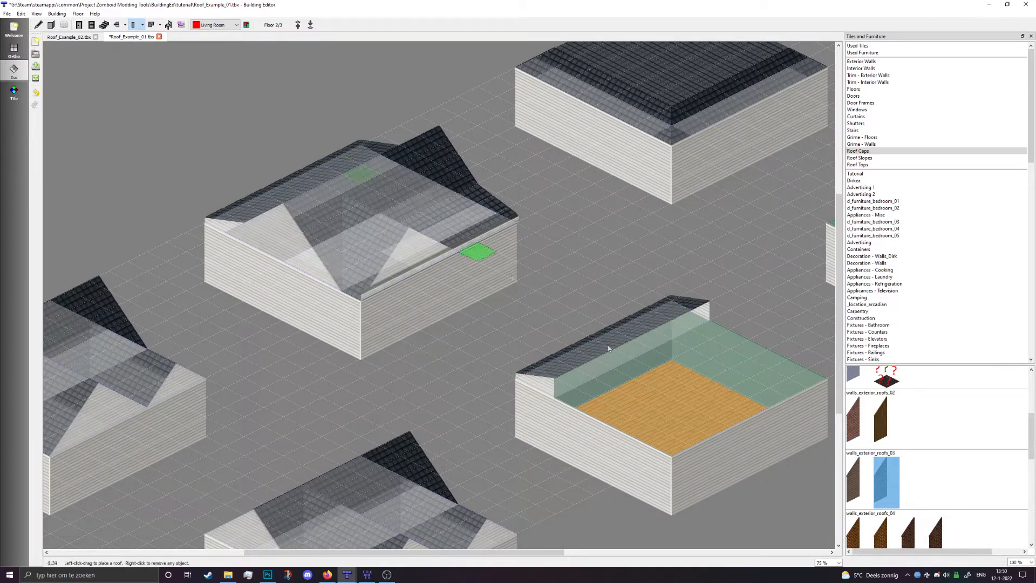
Place a Peak (Vertical) roof beside the shallow slope, leaving a narrow strip uncovered along the building's eastern edge.
left_click(123, 25)
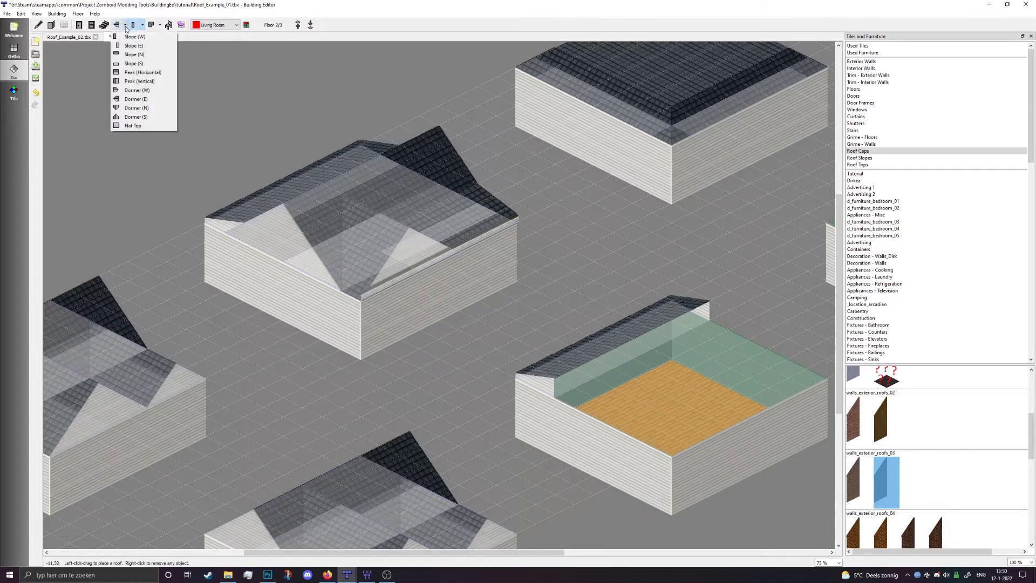
left_click(135, 81)
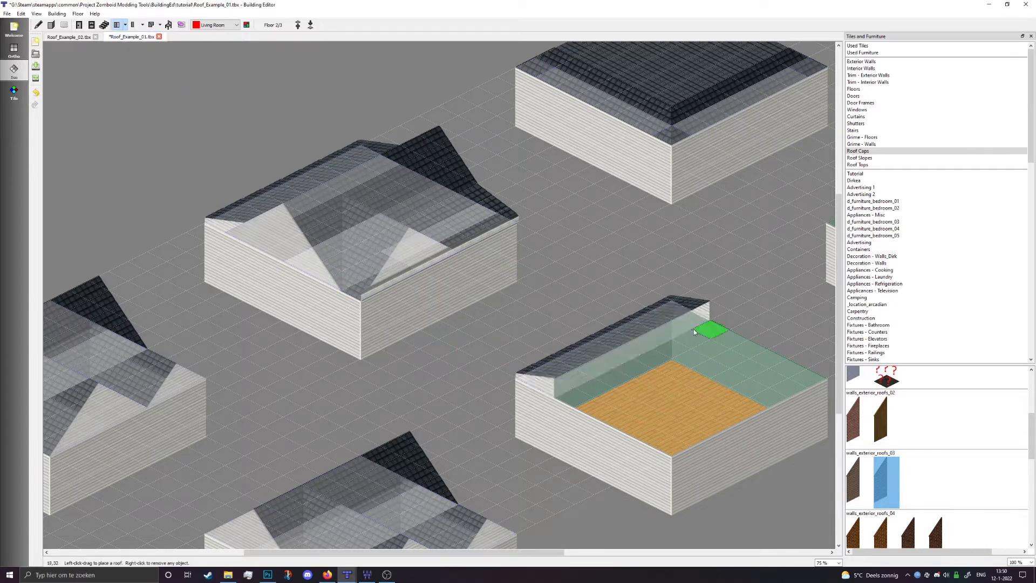
left_click_drag(688, 323, 642, 443)
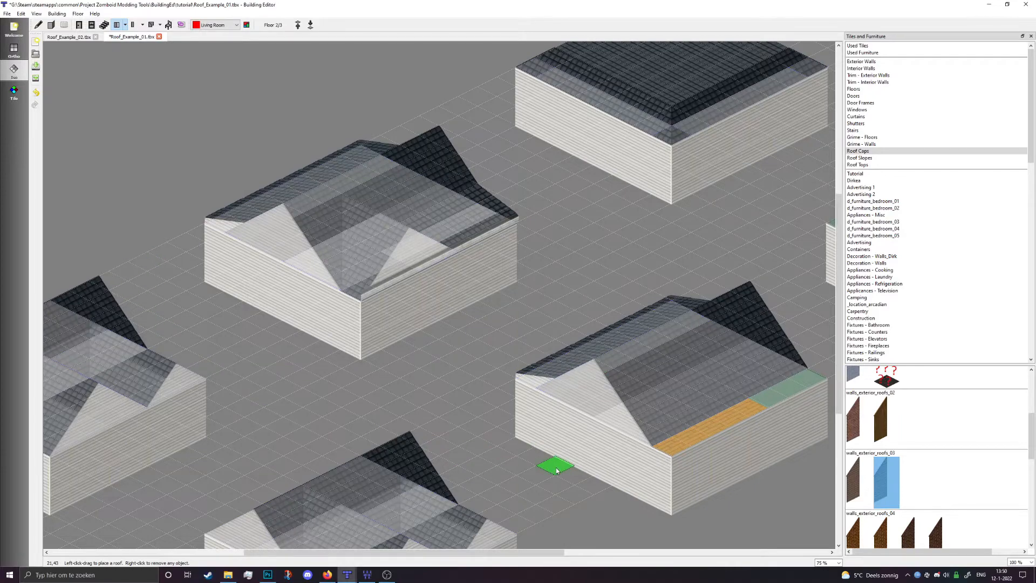
scroll(555, 466, "up", 5)
scroll(336, 506, "down", 4)
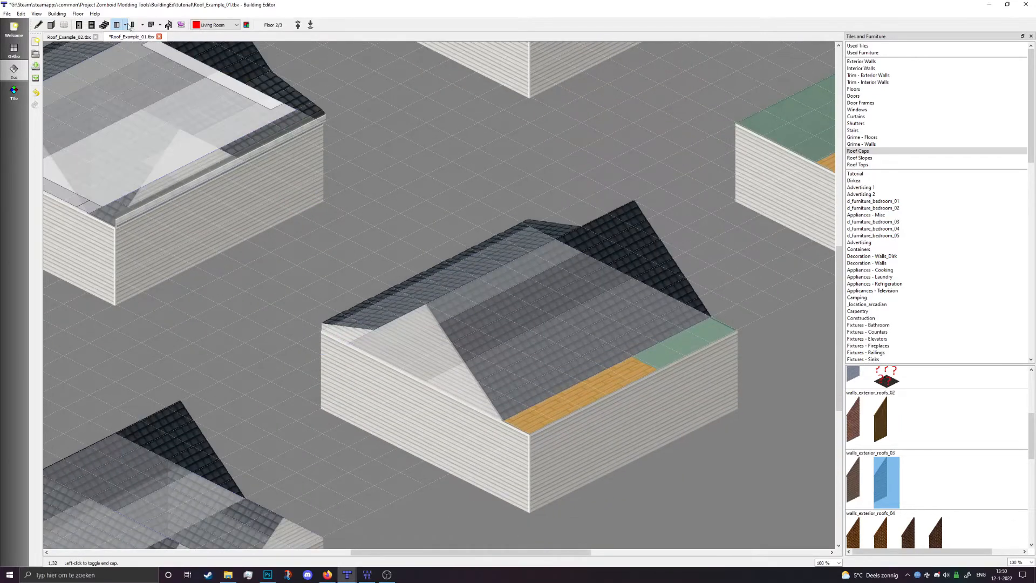
Place a Shallow Slope (E) strip along the northern part of the building's uncovered eastern edge.
left_click(126, 25)
left_click(159, 52)
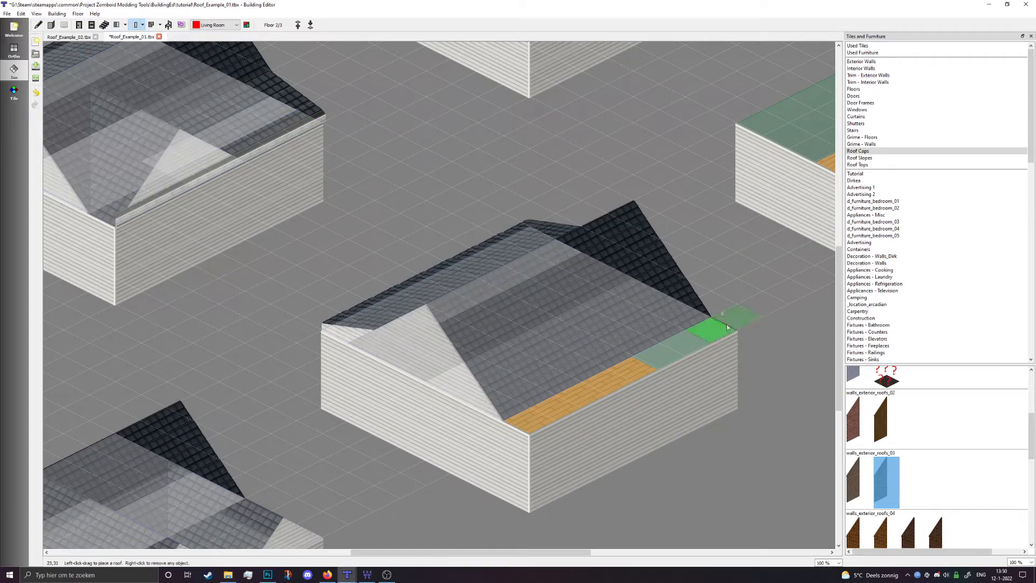
left_click_drag(723, 328, 581, 364)
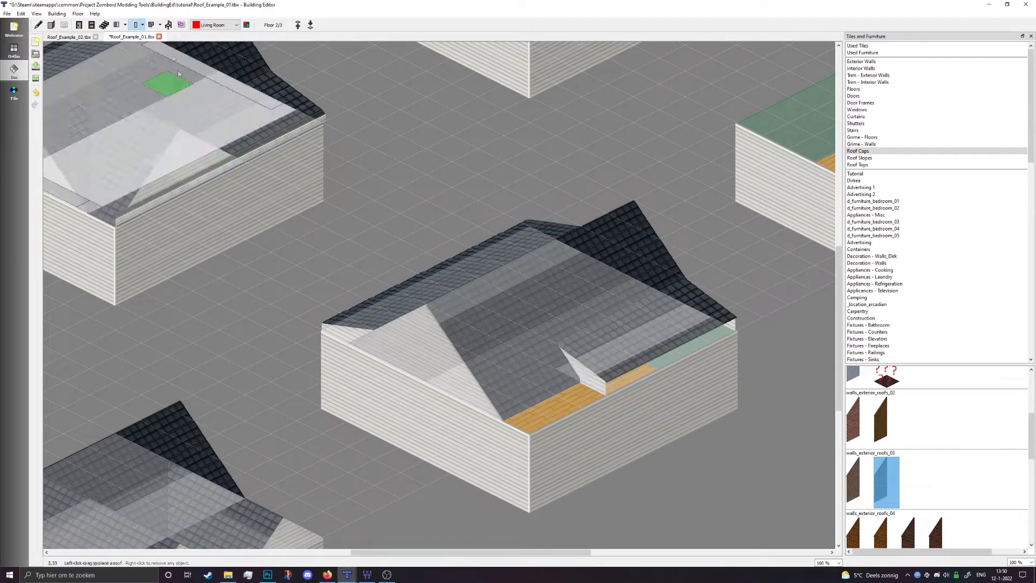
Add a Dormer (E) roof extending from the peak over the southern part of the eastern edge, up to the shallow slope.
left_click(143, 25)
left_click(124, 25)
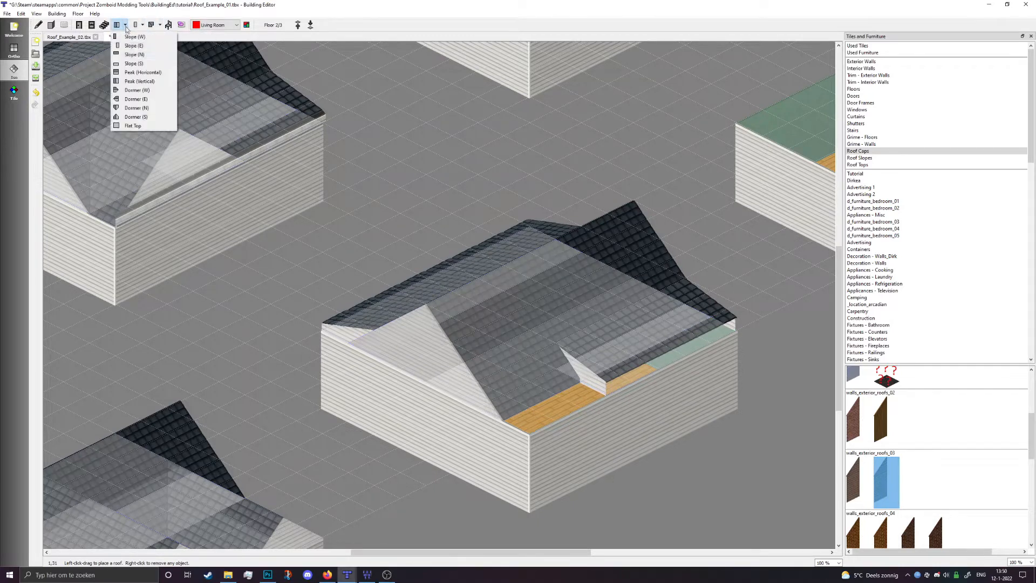
left_click(144, 99)
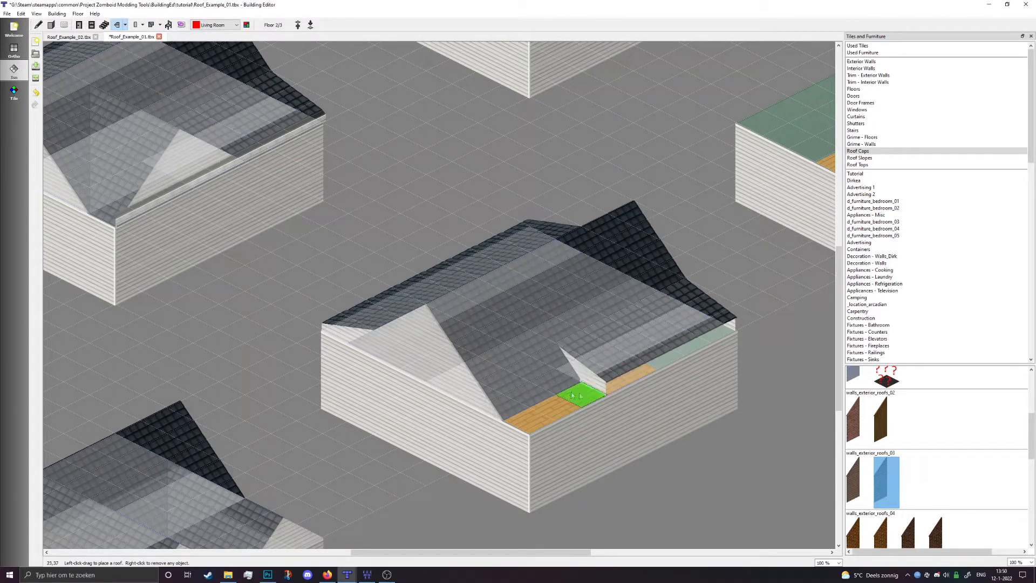
left_click_drag(530, 414, 526, 363)
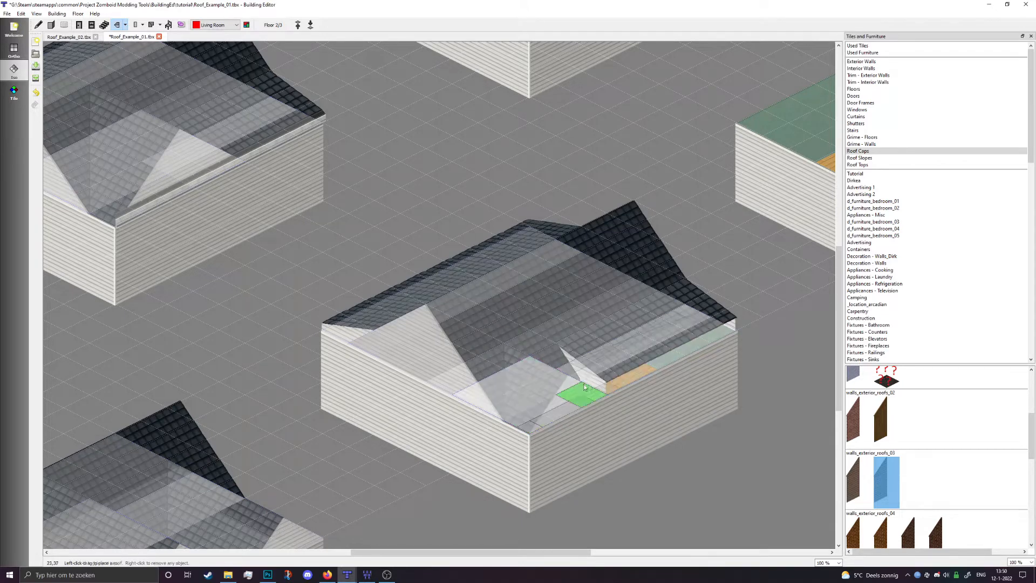
key("ctrl+z")
left_click_drag(528, 419, 546, 355)
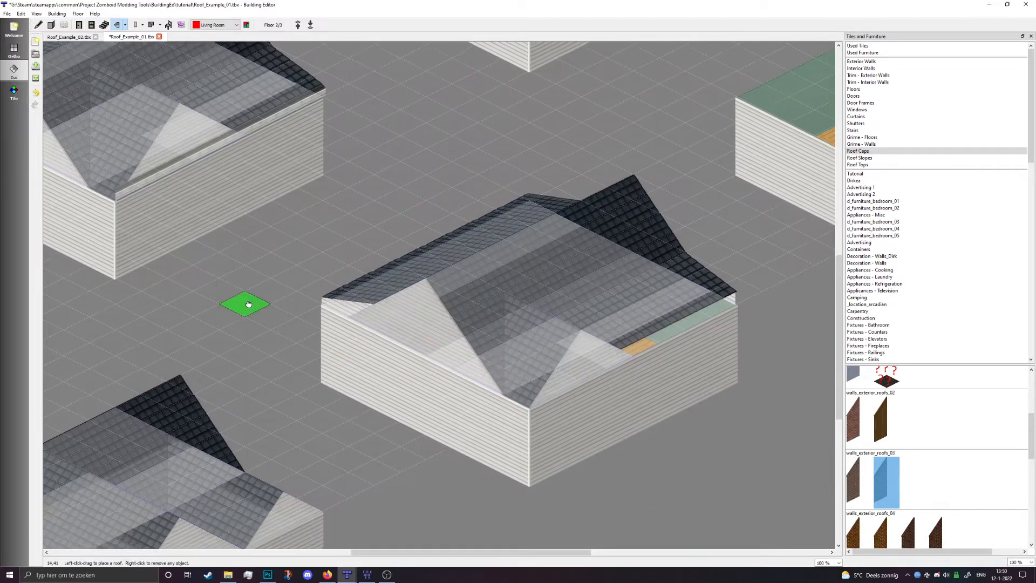
middle_click_drag(247, 315, 230, 325)
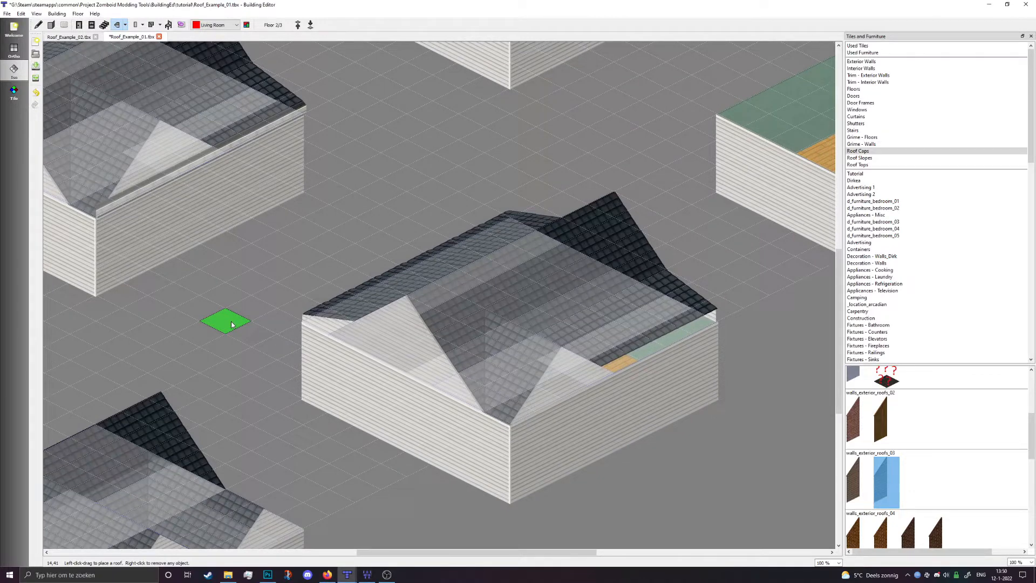
Draw roofs_accents_01 trim tiles along the eastern roof edge, using RoofCap beside the shallow slope and RoofCap2 below the dormer.
left_click(14, 92)
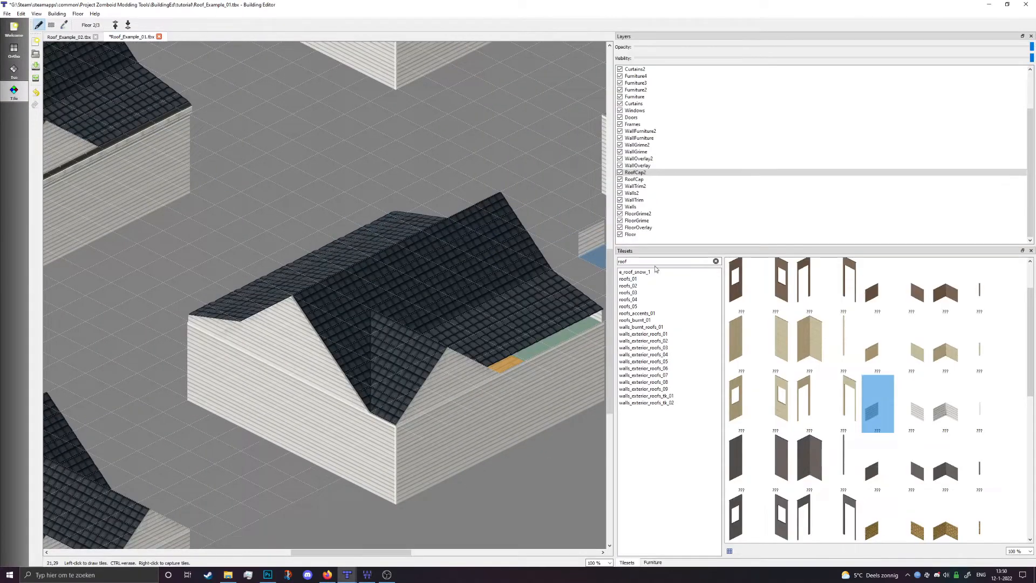
left_click(636, 313)
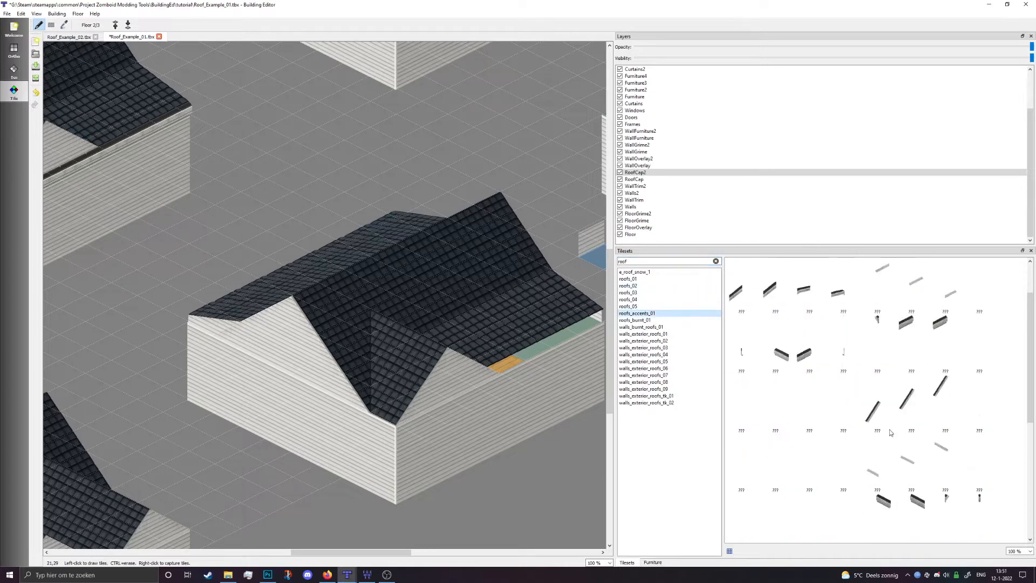
left_click(809, 343)
left_click(650, 179)
left_click_drag(584, 341, 495, 368)
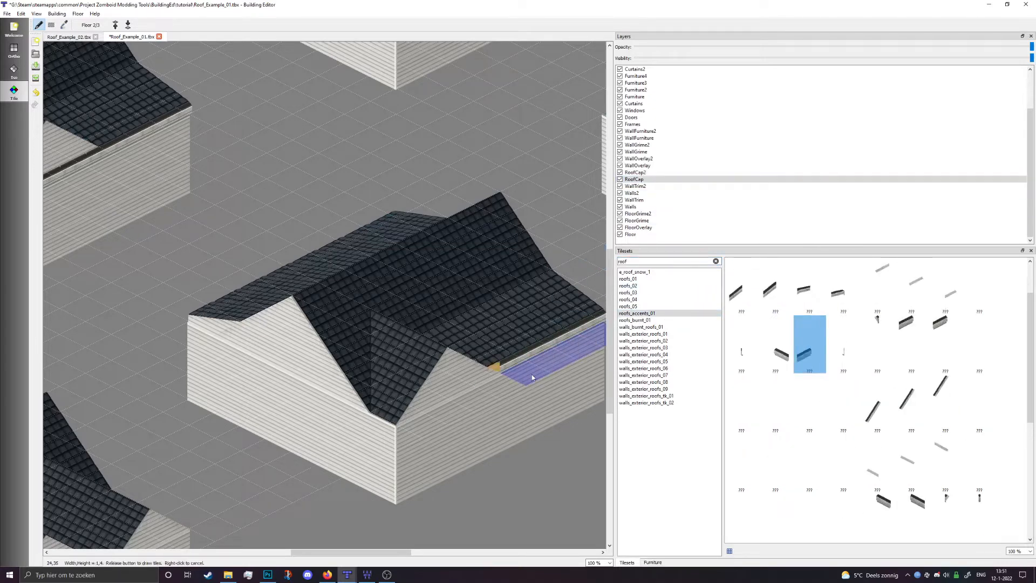
left_click(684, 173)
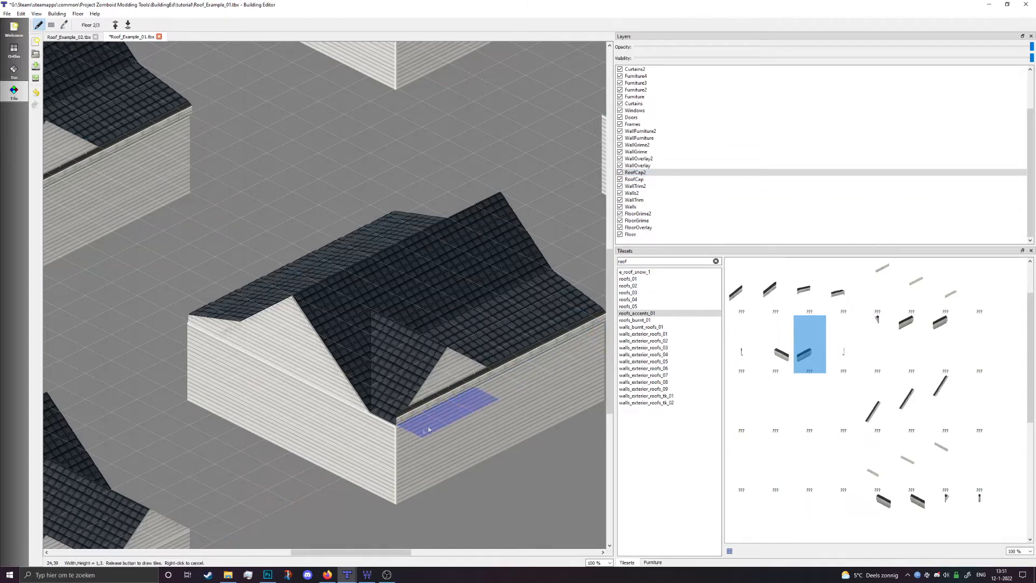
Return to isometric object editing and choose the Slope (E) roof for the next open building.
scroll(213, 399, "down", 1, "ctrl")
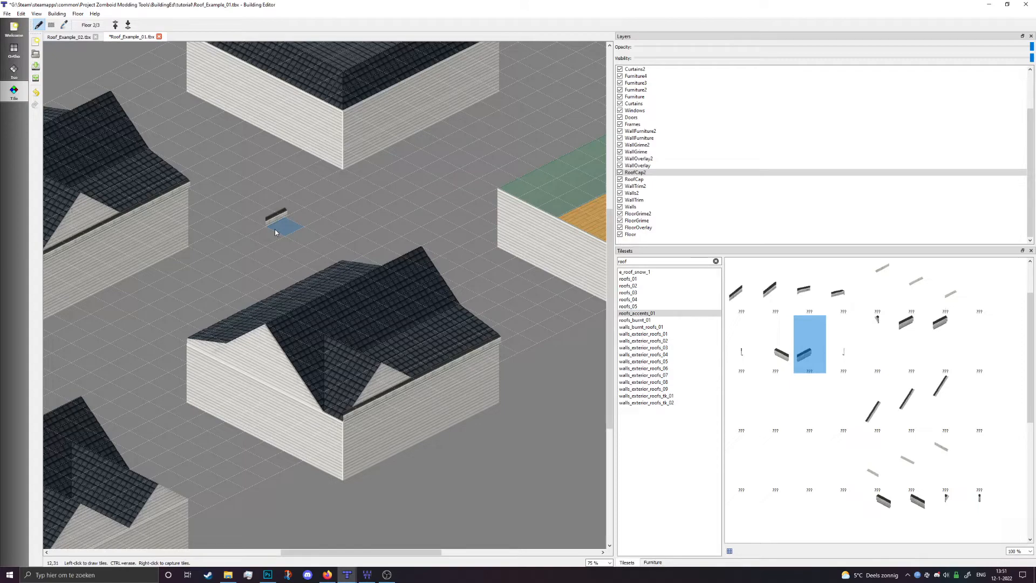
scroll(278, 227, "up", 2)
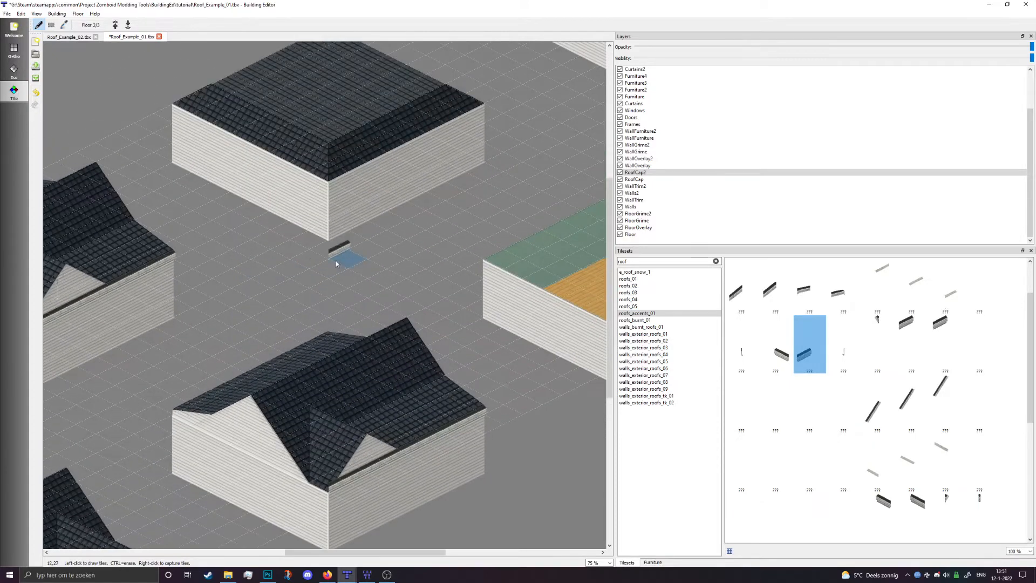
scroll(336, 263, "up", 2)
left_click(13, 70)
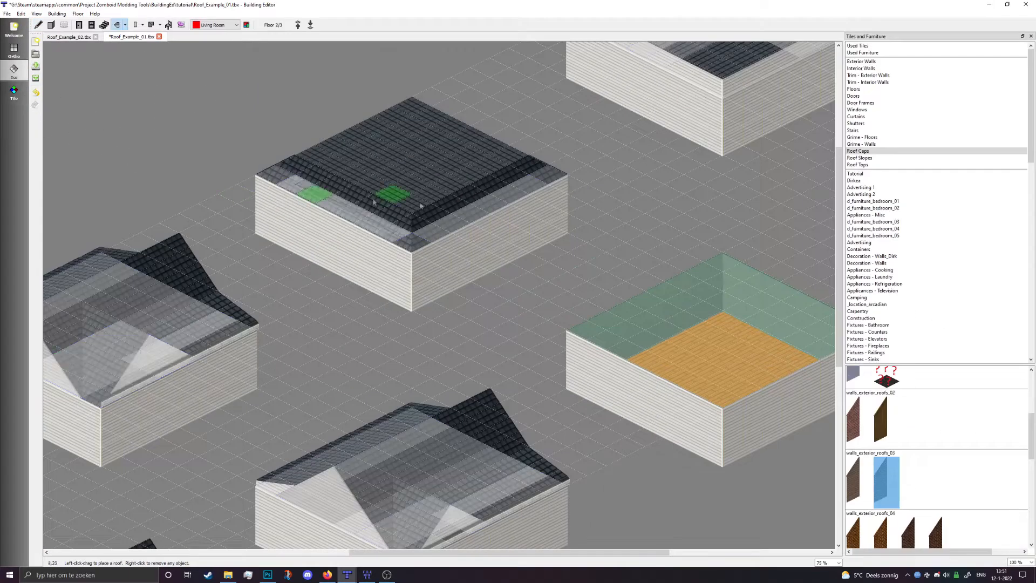
scroll(429, 253, "up", 1, "ctrl")
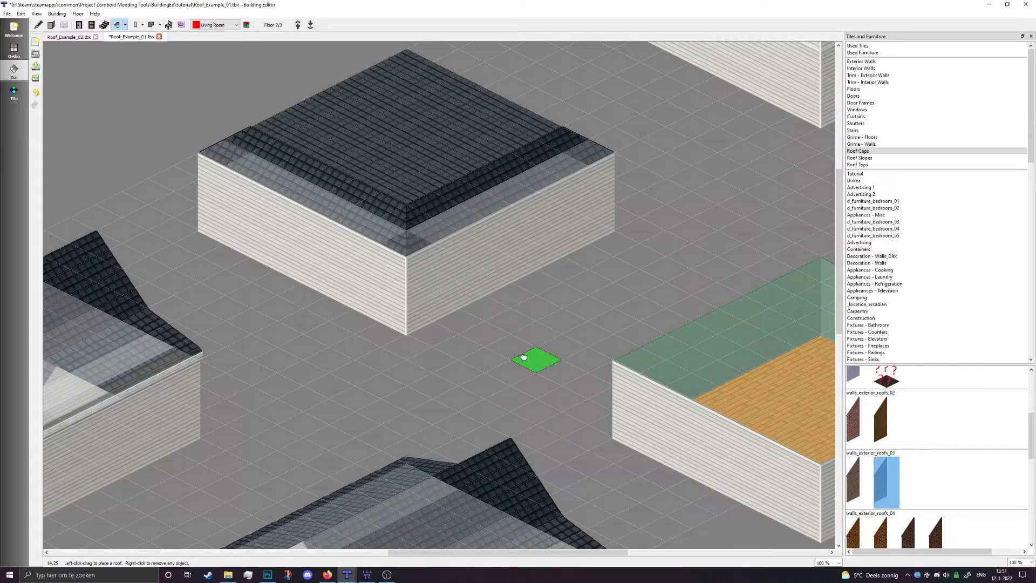
middle_click_drag(597, 317, 429, 282)
middle_click_drag(226, 181, 192, 177)
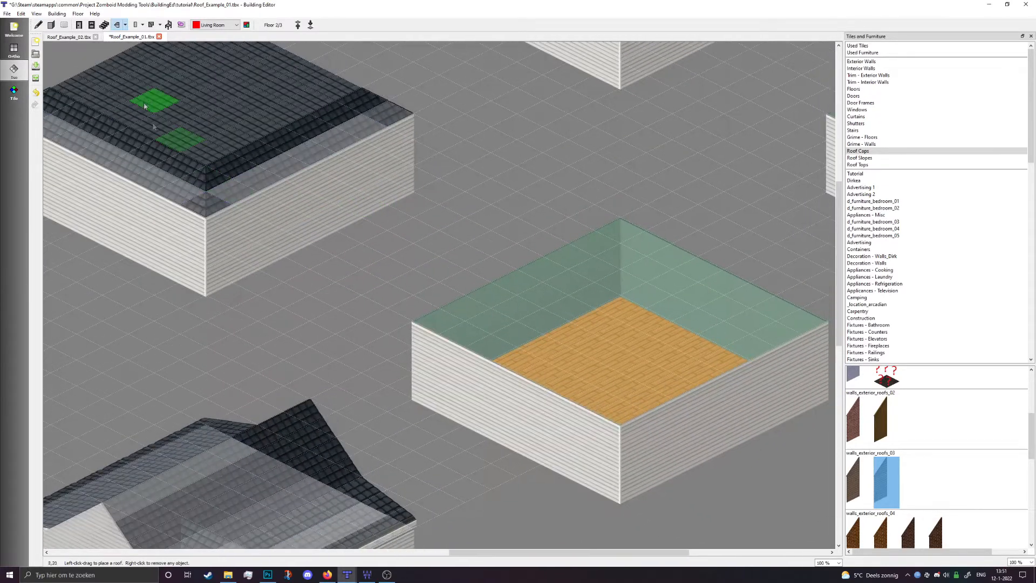
left_click(126, 25)
left_click(141, 55)
left_click_drag(456, 335, 487, 345)
key("ctrl+z")
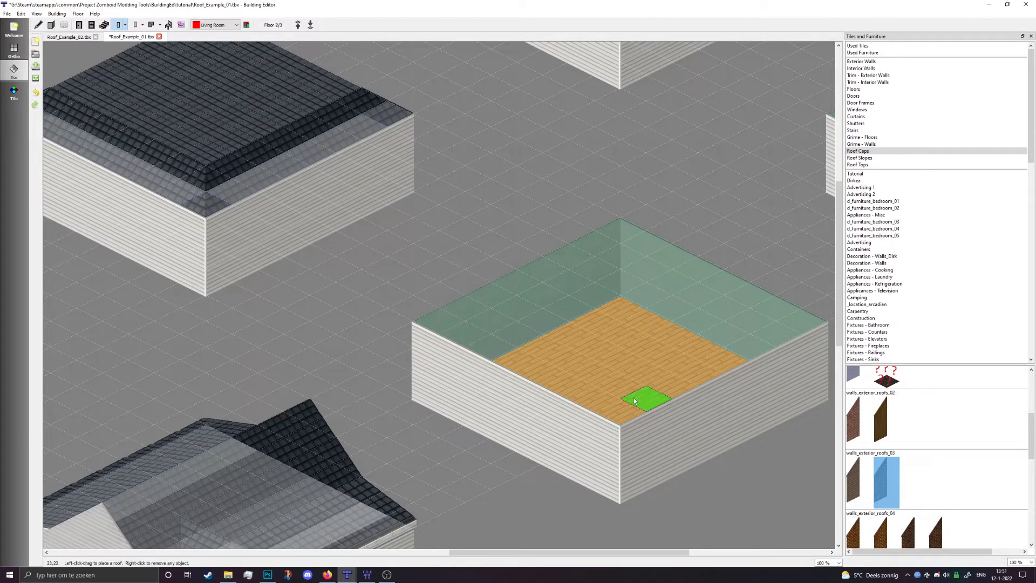
mouse_move(671, 386)
left_mouse_down()
mouse_move(586, 342)
mouse_move(670, 387)
left_mouse_up()
key("ctrl+z")
key("ctrl+z")
Place a Slope (E) strip along the eastern edge and a Slope (S) strip along the southern edge, leaving the corners open.
left_click_drag(620, 416, 793, 328)
left_click(125, 25)
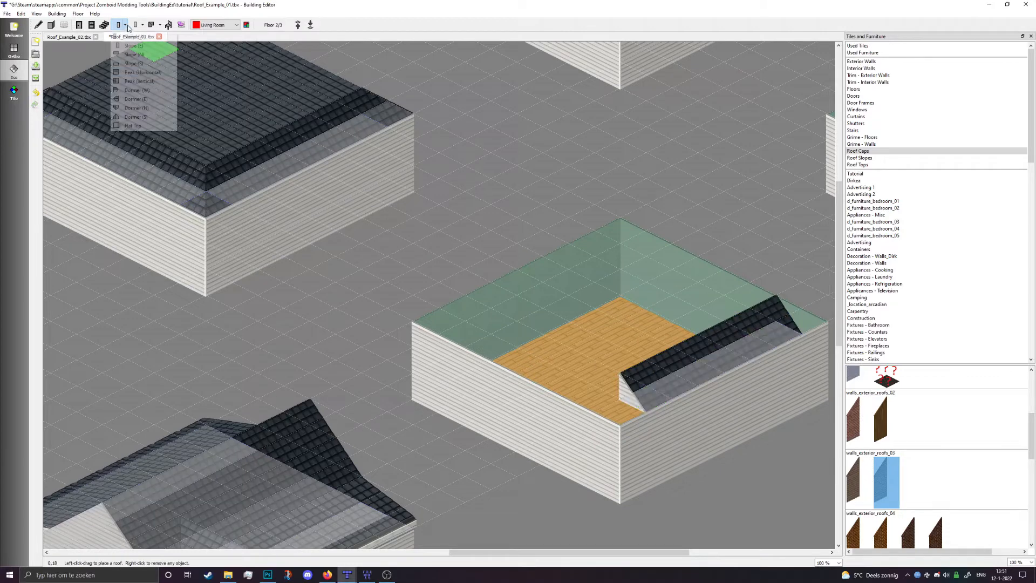
left_click(138, 69)
left_click_drag(618, 415, 600, 238)
Place a Slope (W) strip along the western edge and a Slope (N) strip along the northern edge, leaving the corners open.
left_click(125, 26)
left_click(135, 35)
left_click(124, 25)
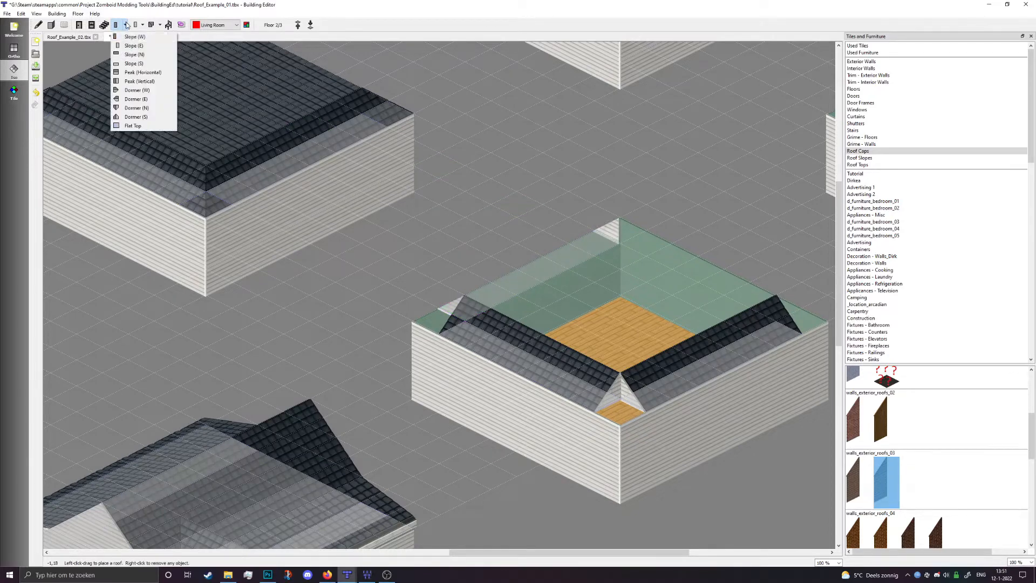
left_click(137, 59)
mouse_move(650, 243)
left_mouse_down()
mouse_move(753, 286)
mouse_move(763, 314)
left_mouse_up()
Place an Outer (SE) corner roof in the gap at the building's southeastern corner.
middle_click_drag(573, 154, 499, 145)
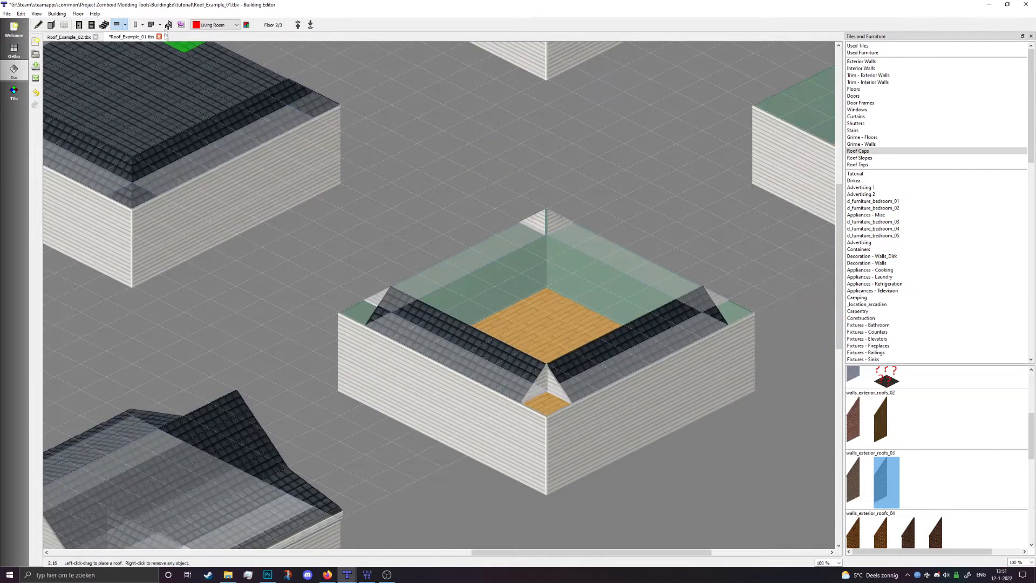
left_click(128, 25)
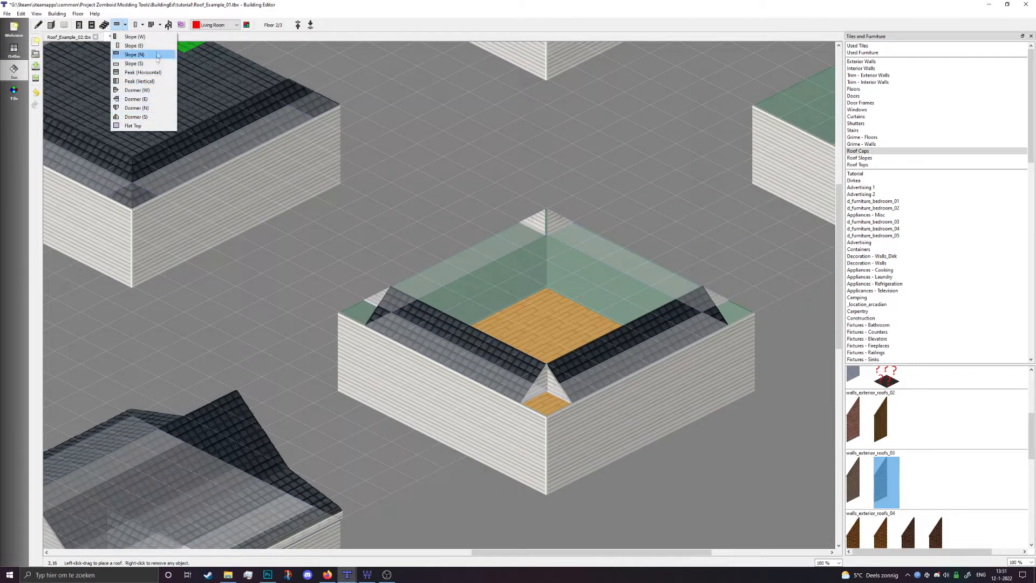
left_click(144, 26)
left_click(142, 25)
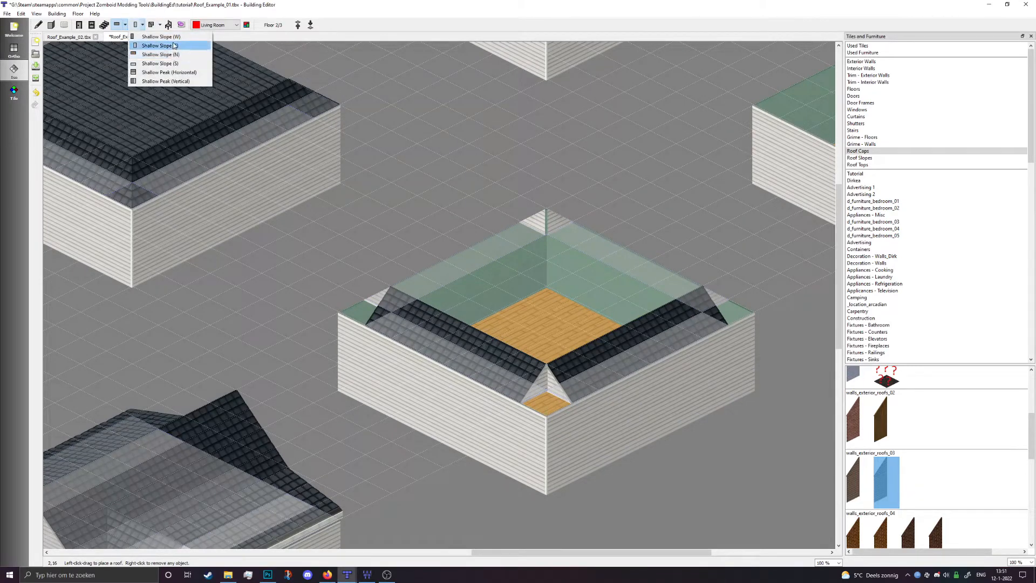
left_click(161, 26)
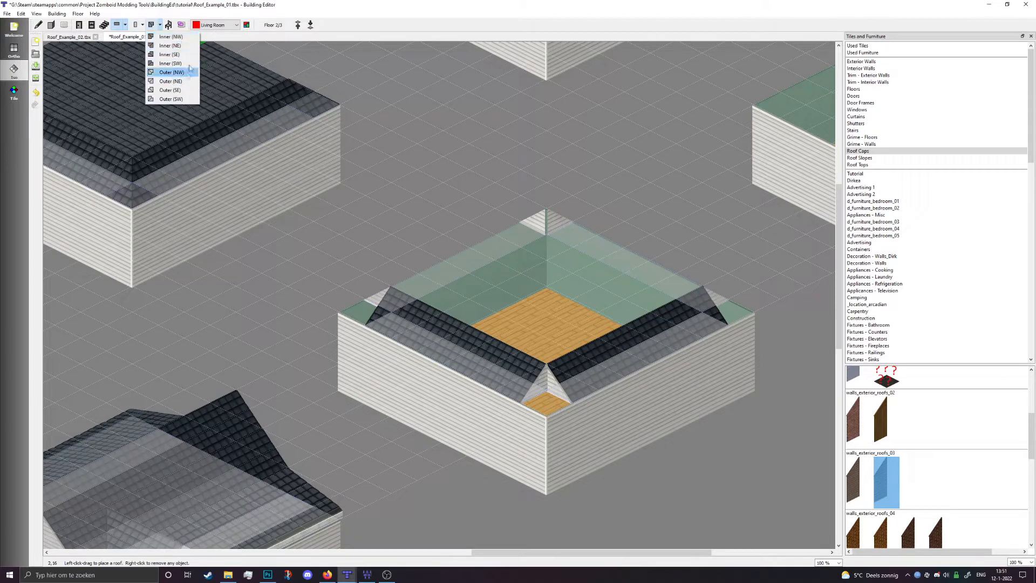
left_click(172, 90)
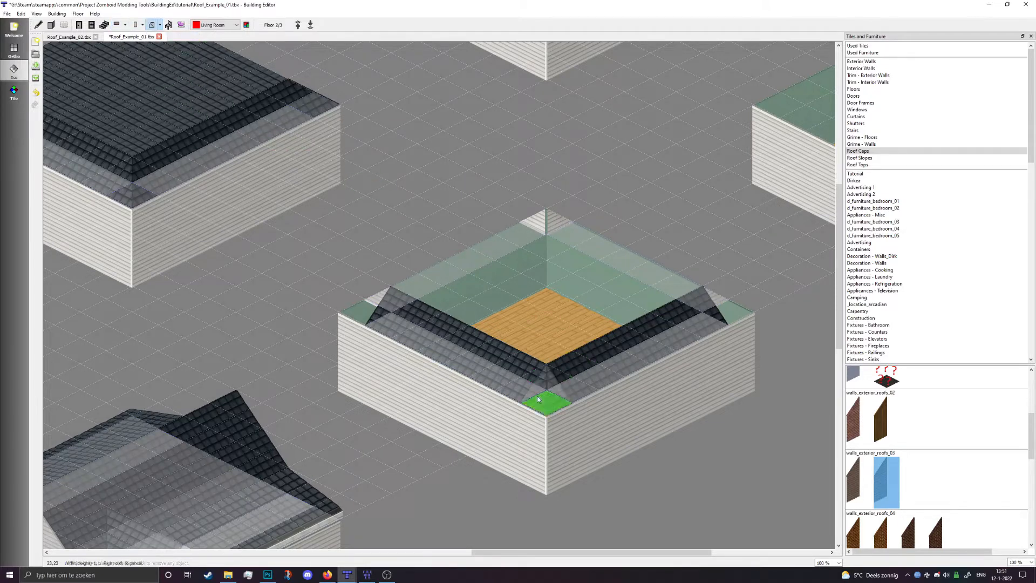
left_click(160, 25)
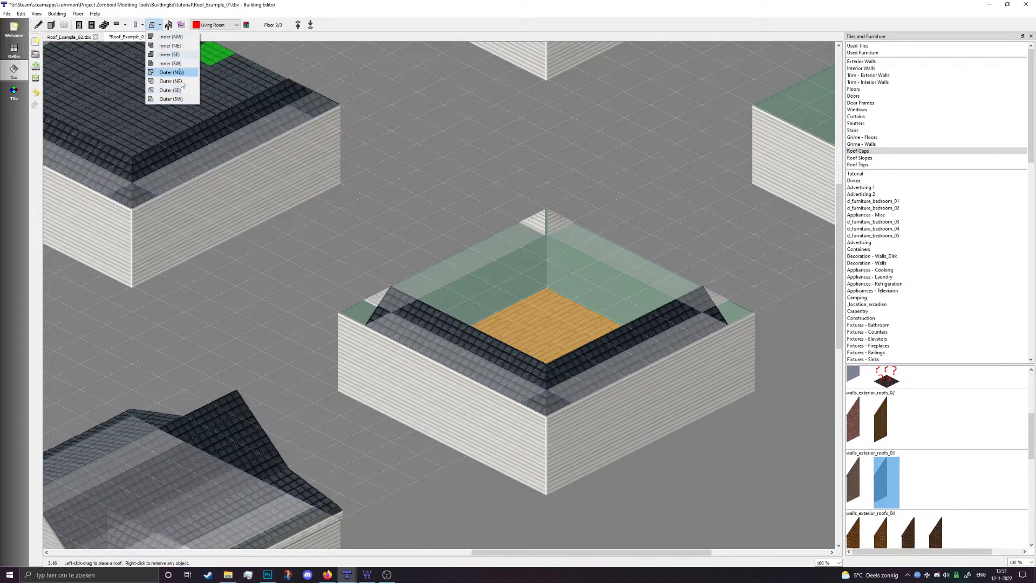
left_click(171, 98)
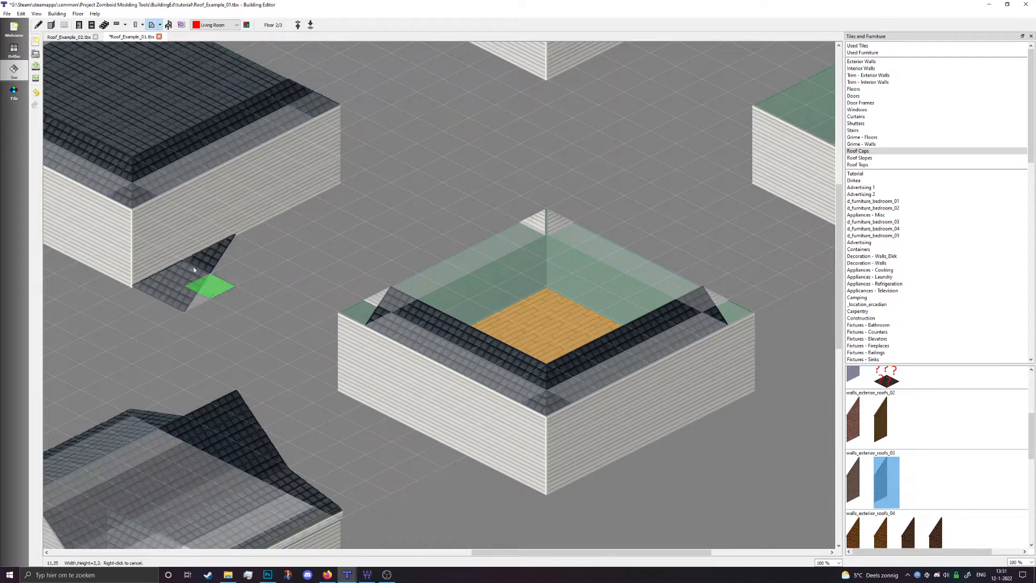
left_click(362, 315)
left_click(160, 25)
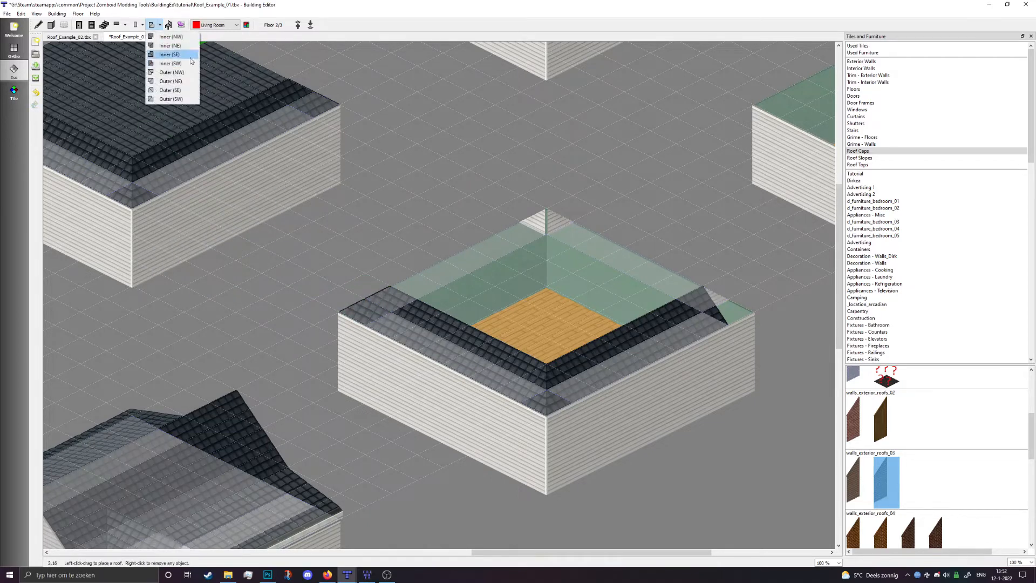
left_click(172, 81)
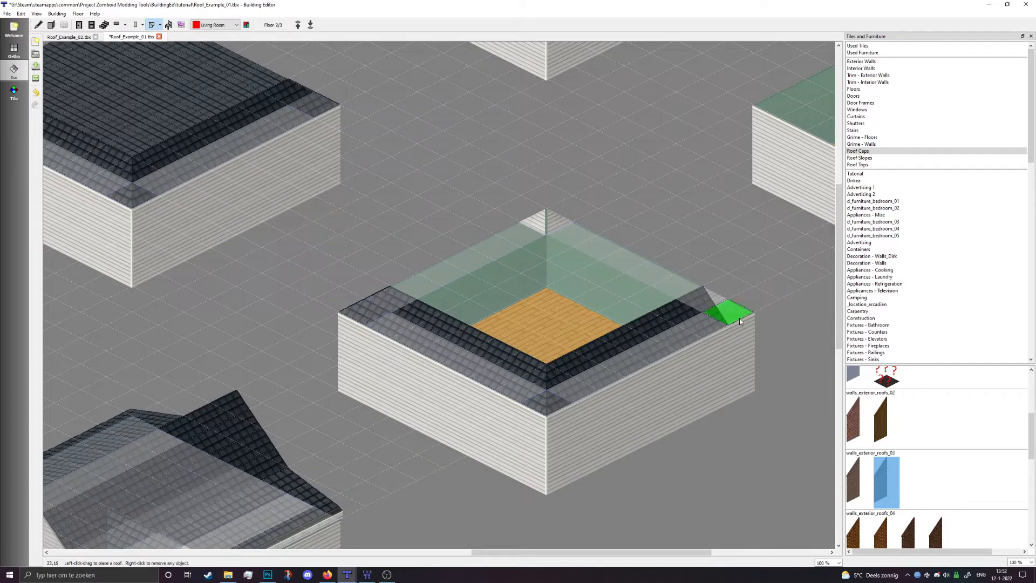
left_click_drag(735, 317, 734, 319)
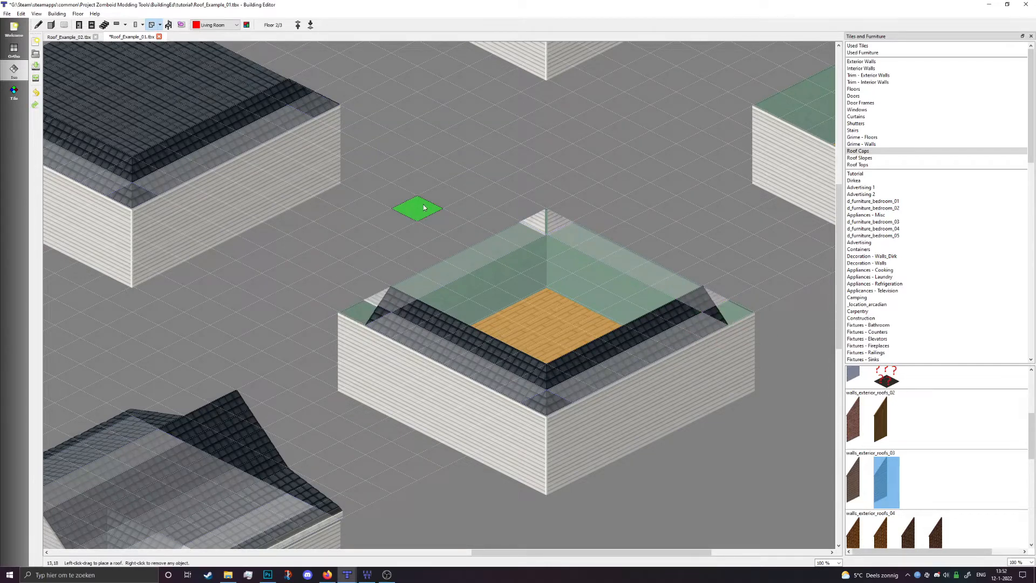
Place an Outer (SW) corner roof at the southwestern corner and an Outer (NW) corner roof at the northwestern corner.
left_click(160, 25)
left_click(171, 98)
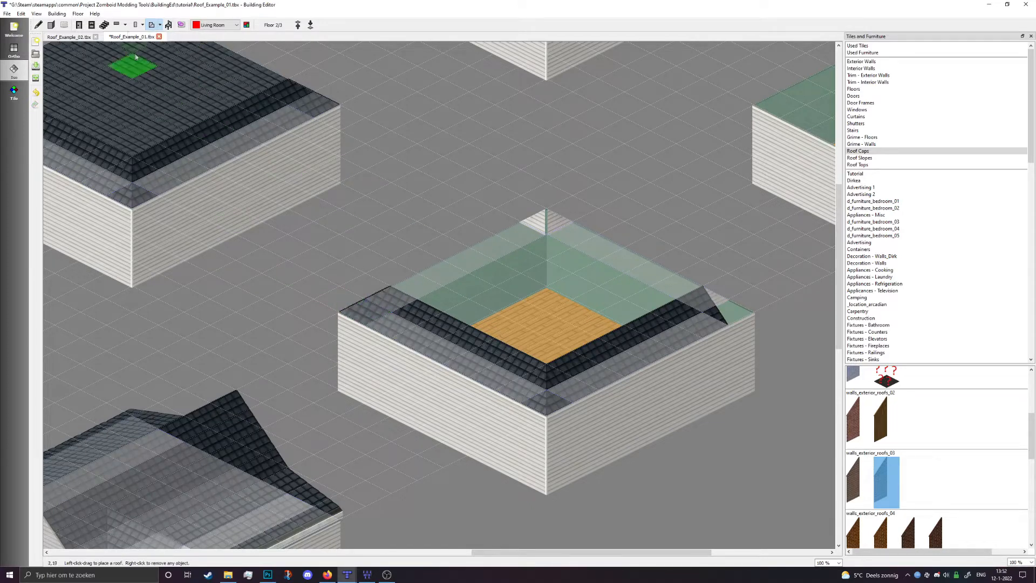
left_click(160, 25)
left_click(171, 93)
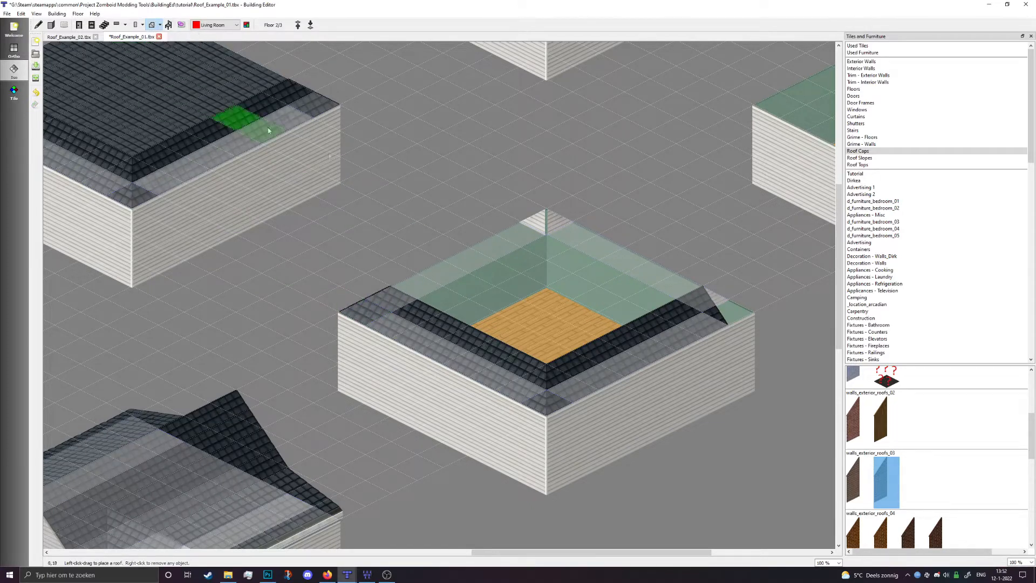
left_click(160, 25)
left_click(171, 73)
left_click_drag(551, 232, 548, 229)
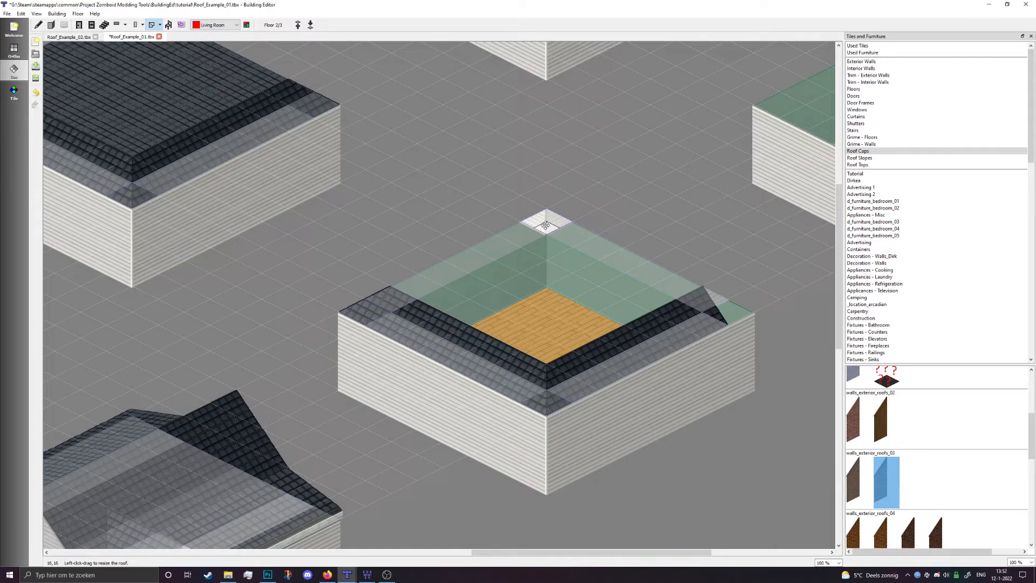
Close the remaining gap at the building's northeastern corner with a matching corner roof.
middle_click_drag(499, 260, 479, 264)
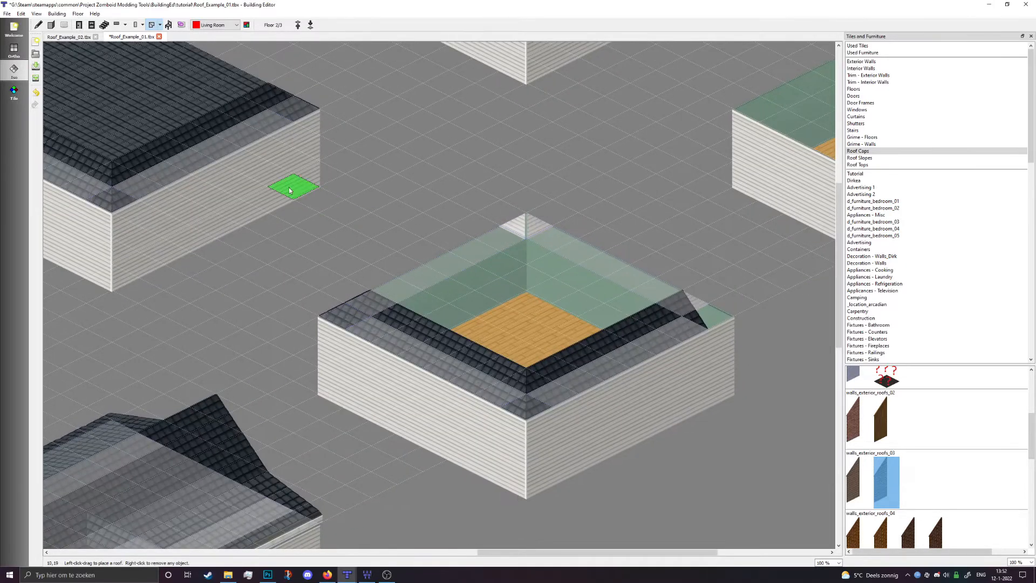
left_click(161, 26)
left_click(174, 54)
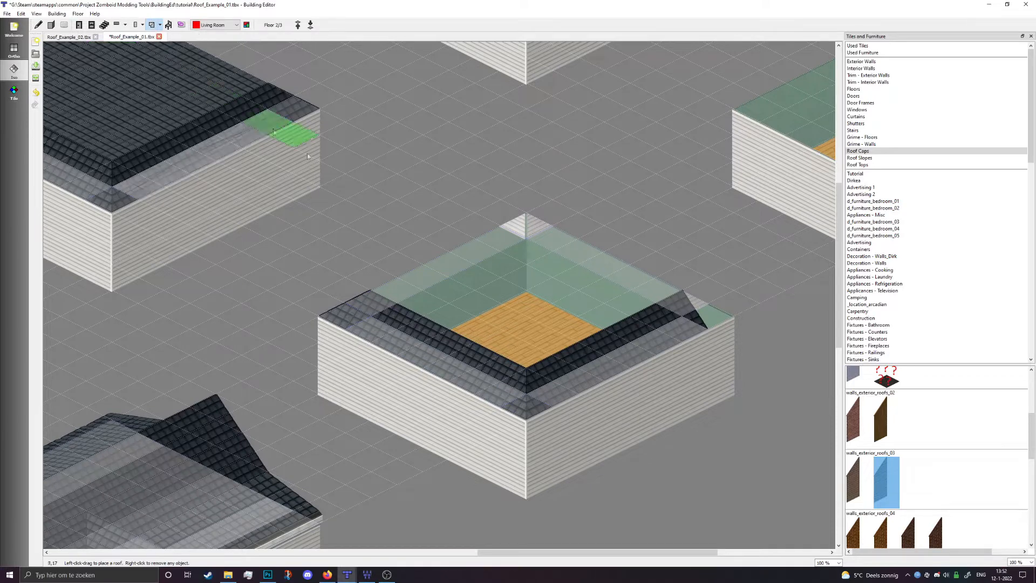
middle_click_drag(599, 183, 575, 190)
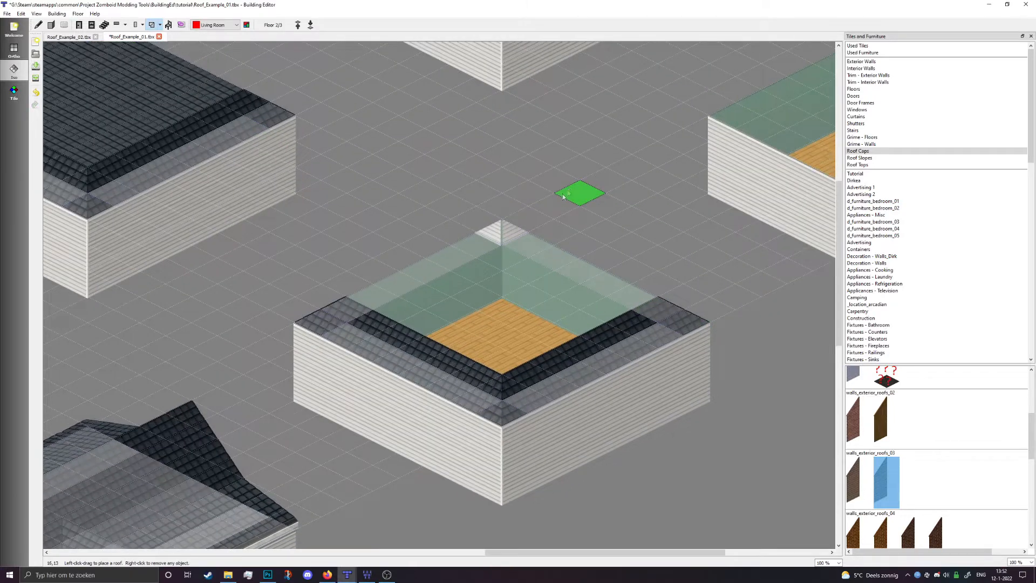
Cover the whole building with a Flat Top roof, using the second dark roofs_01 tile from Roof Tops, and hide the object overlays.
left_click(125, 25)
left_click(153, 130)
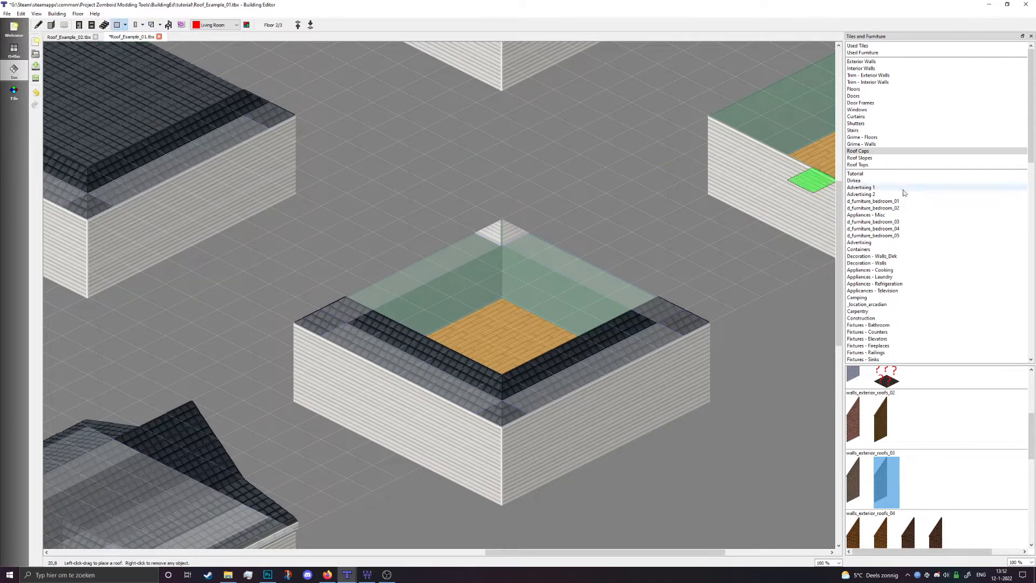
left_click(857, 164)
scroll(872, 419, "down", 1)
scroll(872, 419, "down", 5)
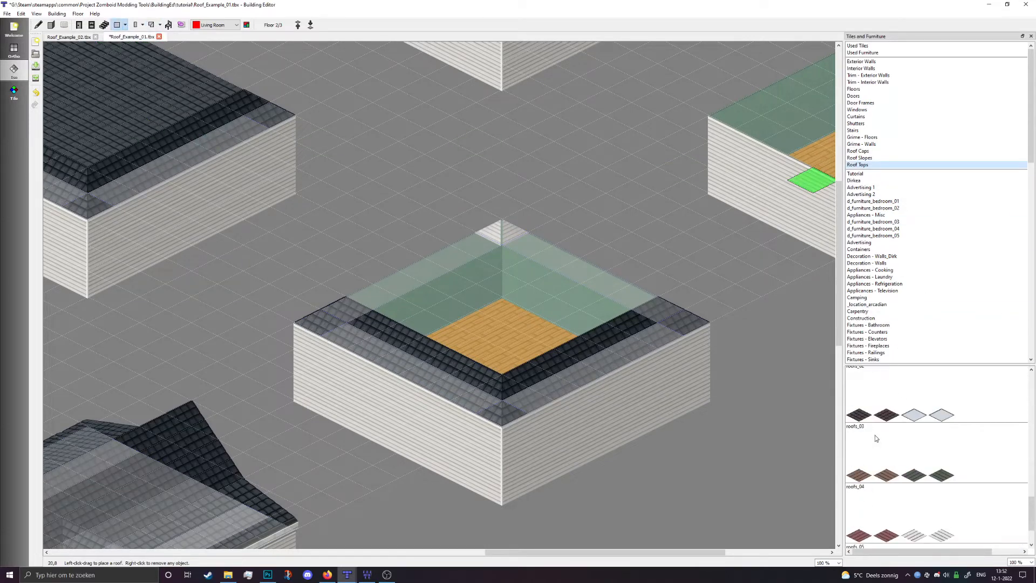
scroll(872, 428, "up", 1)
left_click(886, 429)
left_click_drag(526, 313, 526, 345)
key("ctrl+z")
left_click_drag(505, 415, 505, 231)
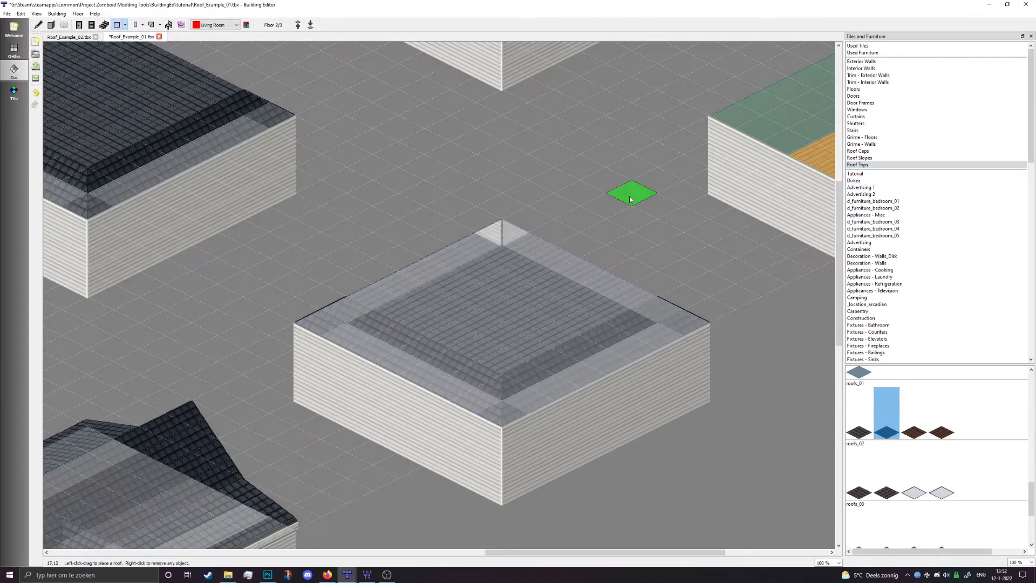
key("p")
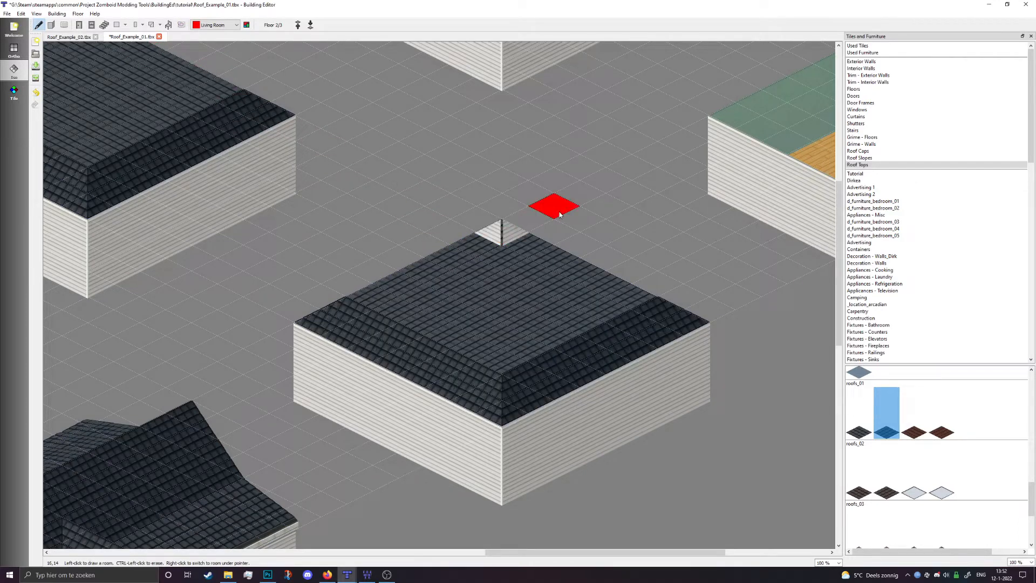
In tile mode, paint the dark flat roofs_01 tile on the Roof2 layer over the open northwestern corner of the roof.
left_click(9, 97)
left_click(644, 278)
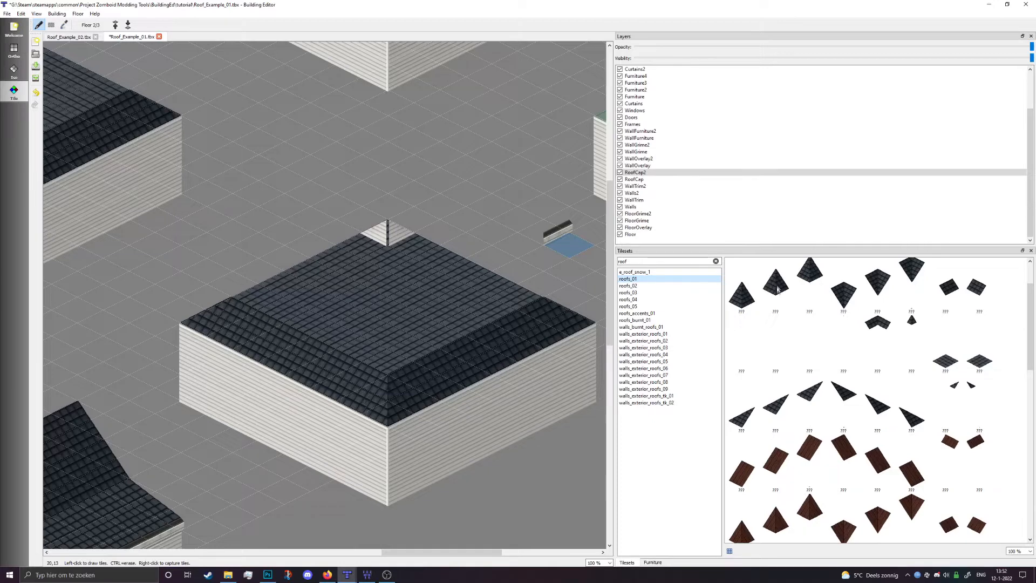
scroll(788, 285, "down", 5)
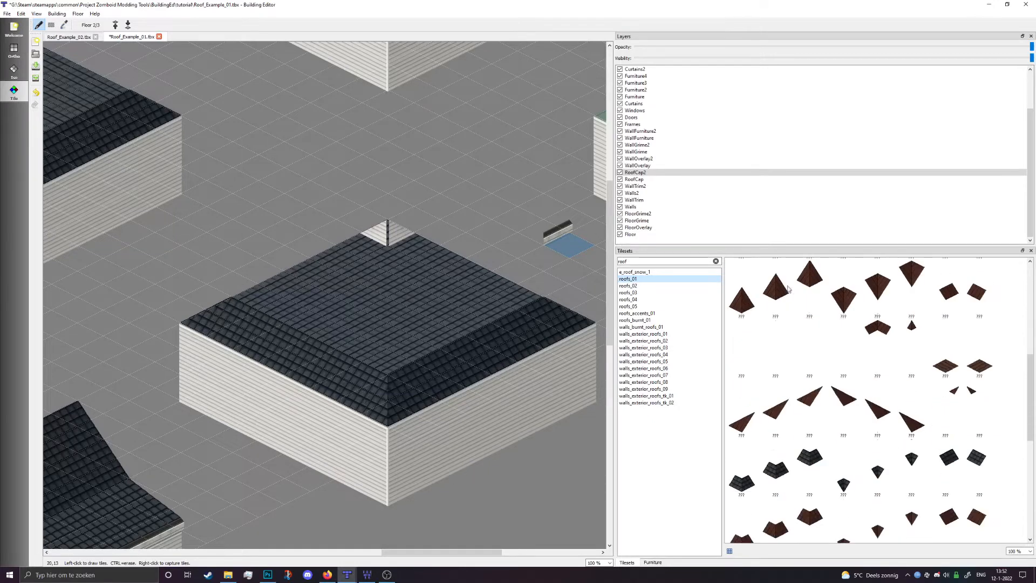
scroll(820, 458, "down", 2)
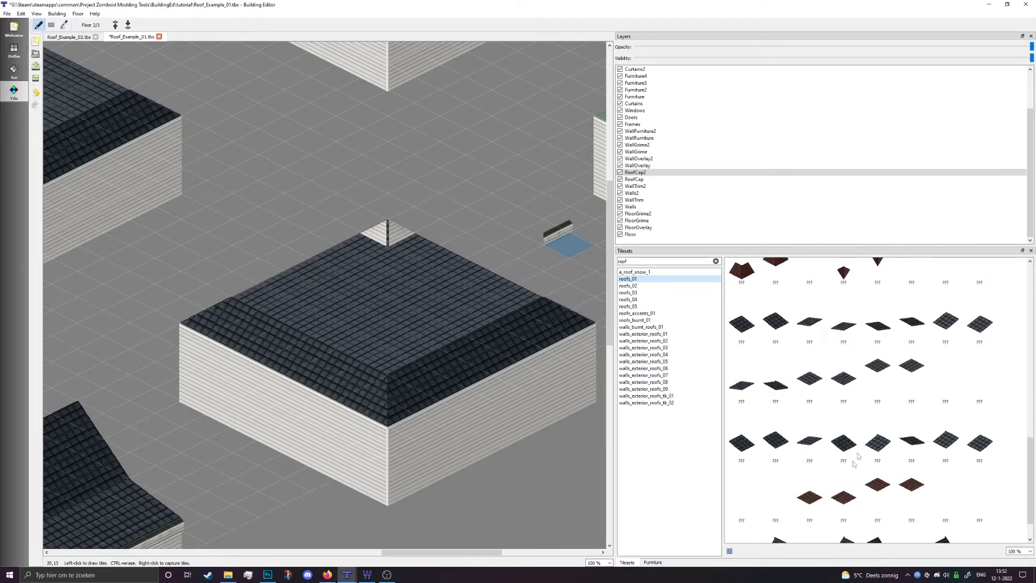
left_click(847, 385)
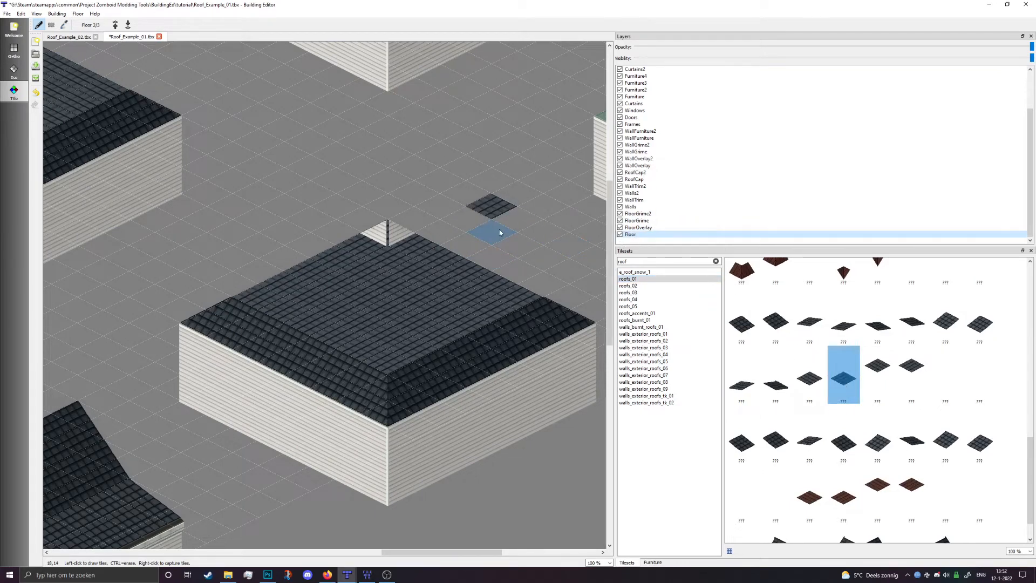
scroll(647, 87, "up", 3)
left_click(632, 76)
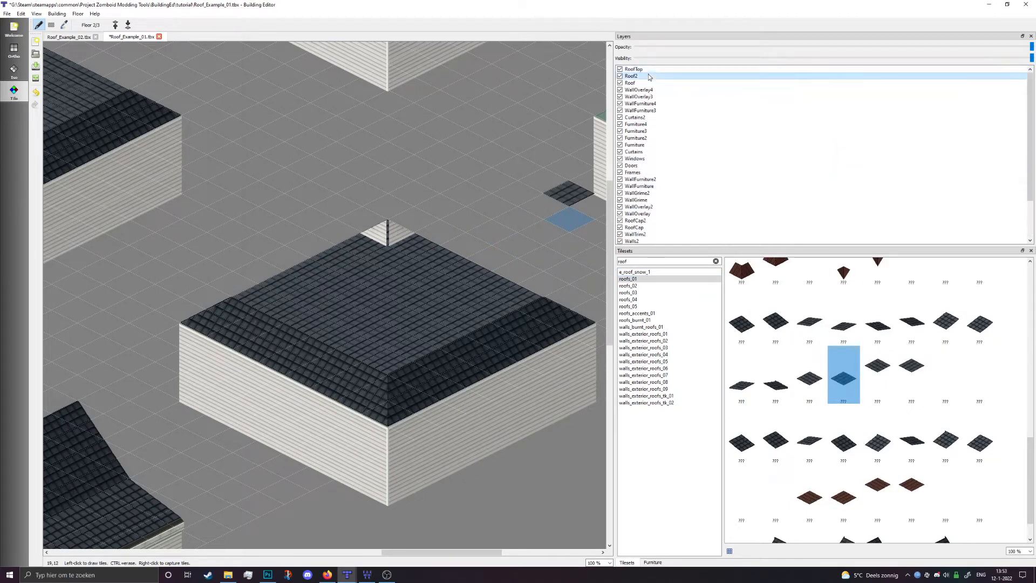
left_click_drag(390, 259, 385, 383)
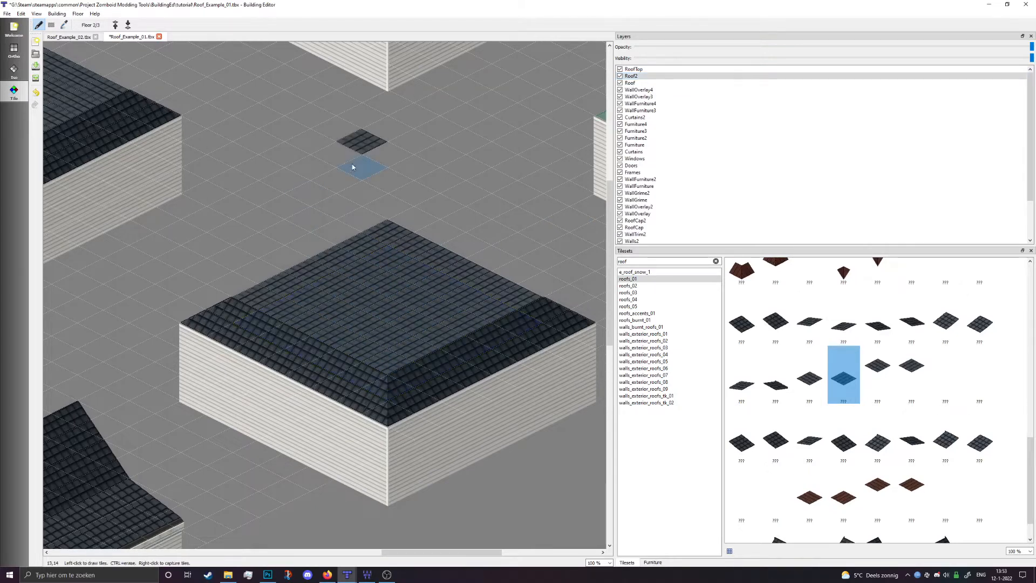
Return to isometric object editing with the roof overlays shown and choose the Peak (Vertical) roof for the uncovered building.
scroll(354, 162, "up", 1)
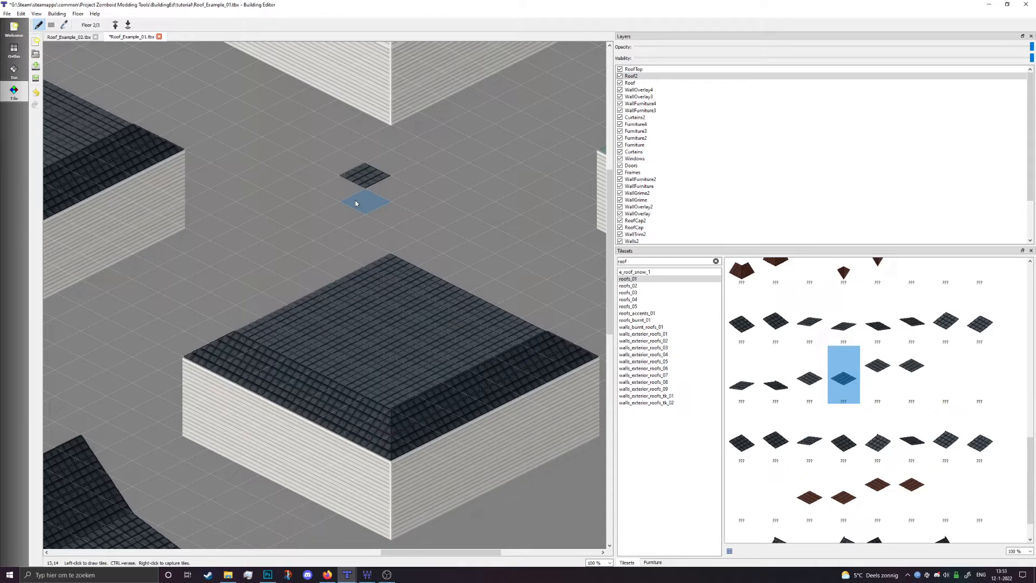
middle_click_drag(444, 178, 447, 399)
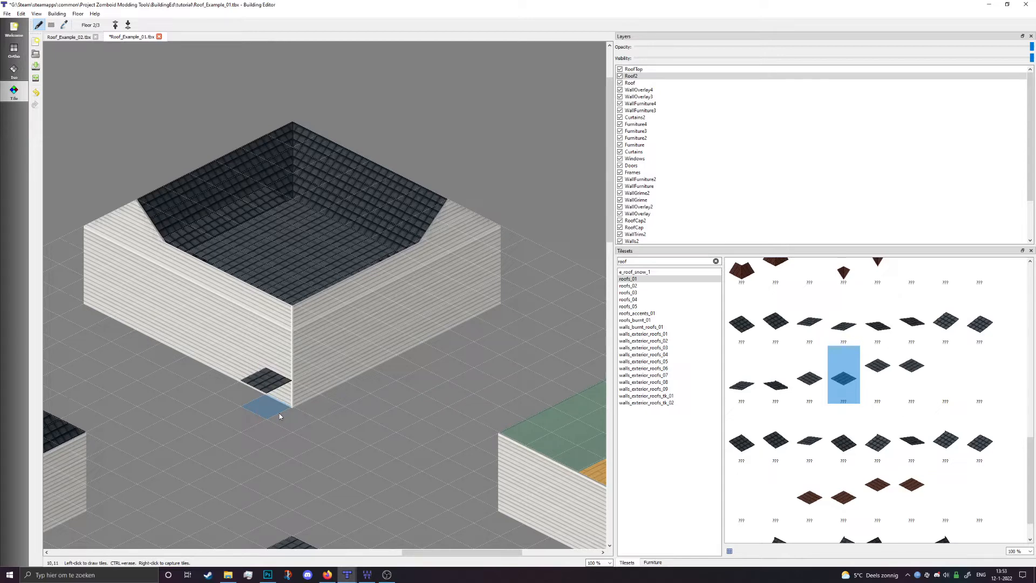
middle_click_drag(399, 447, 272, 423)
scroll(272, 424, "down", 2)
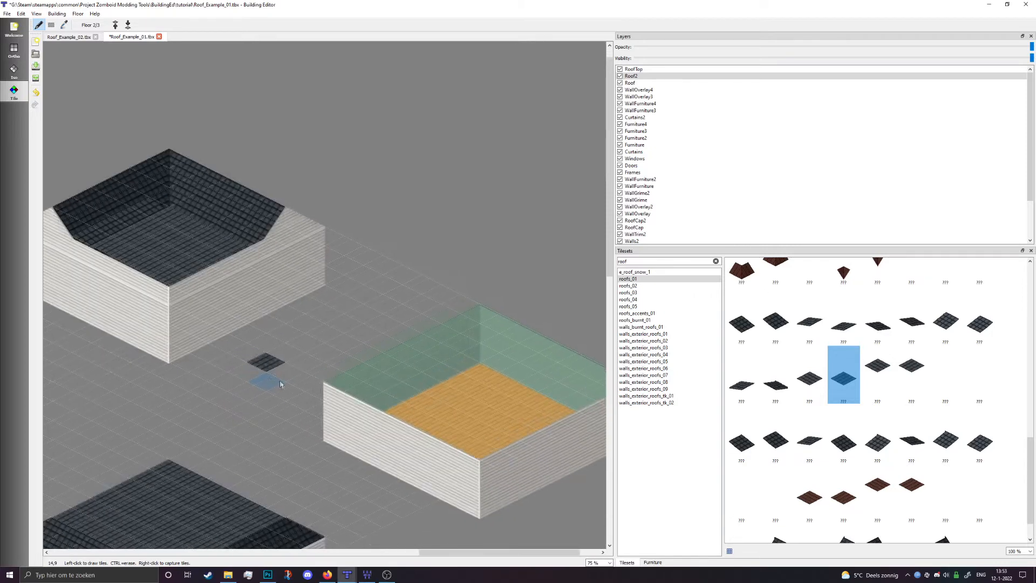
left_click(26, 69)
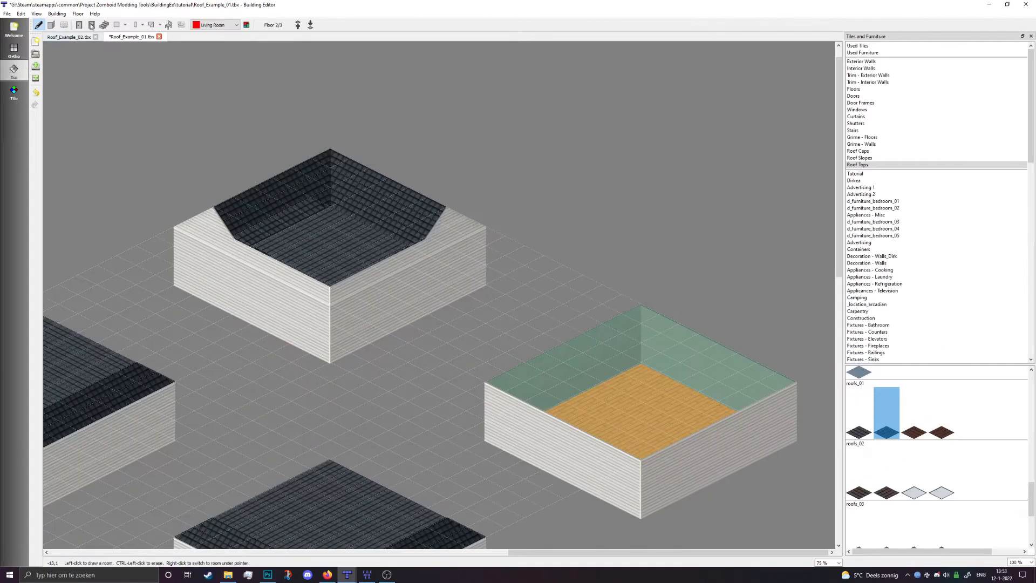
scroll(365, 248, "down", 1)
key("o")
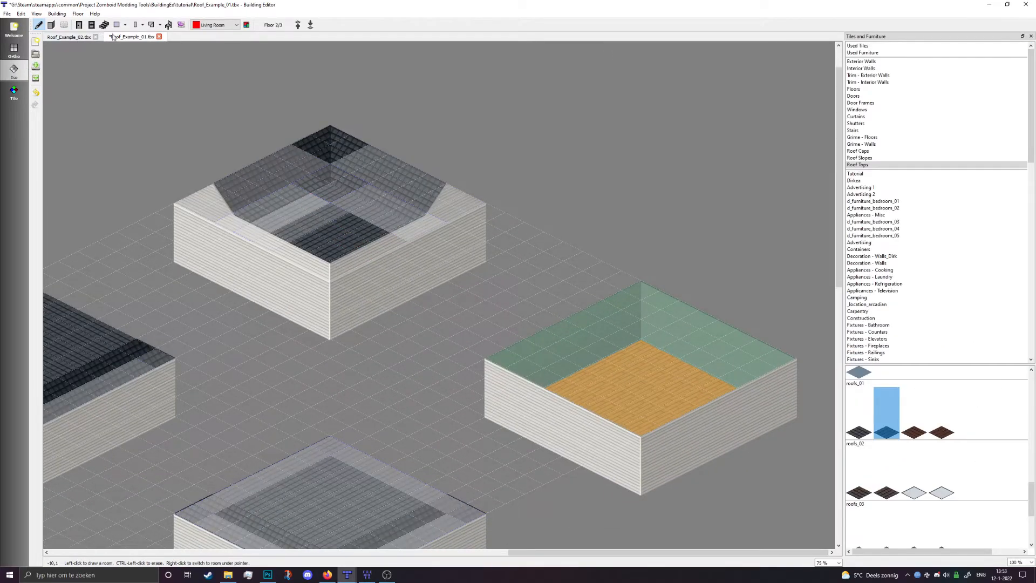
left_click(126, 25)
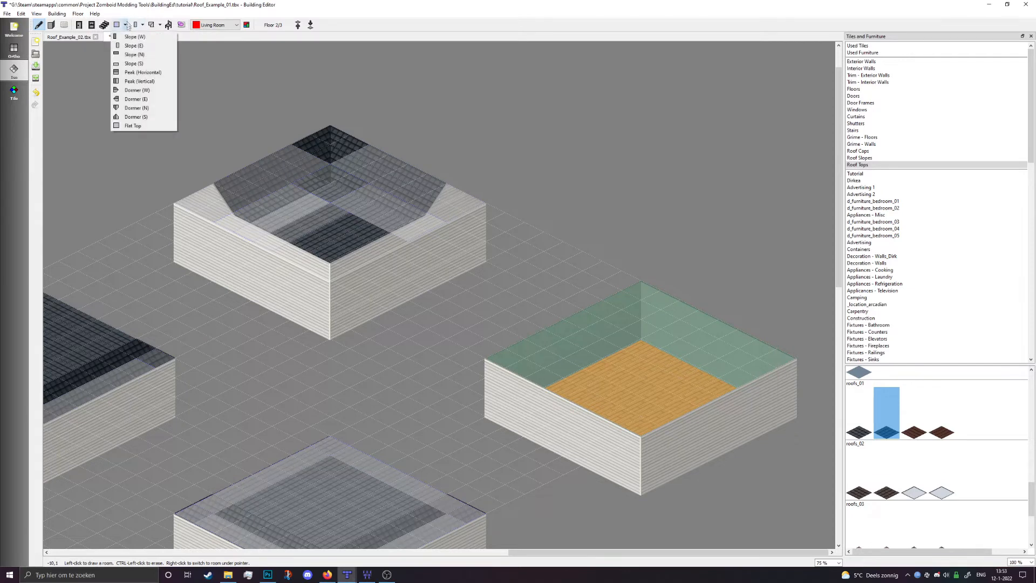
left_click(156, 82)
left_click_drag(507, 362, 591, 356)
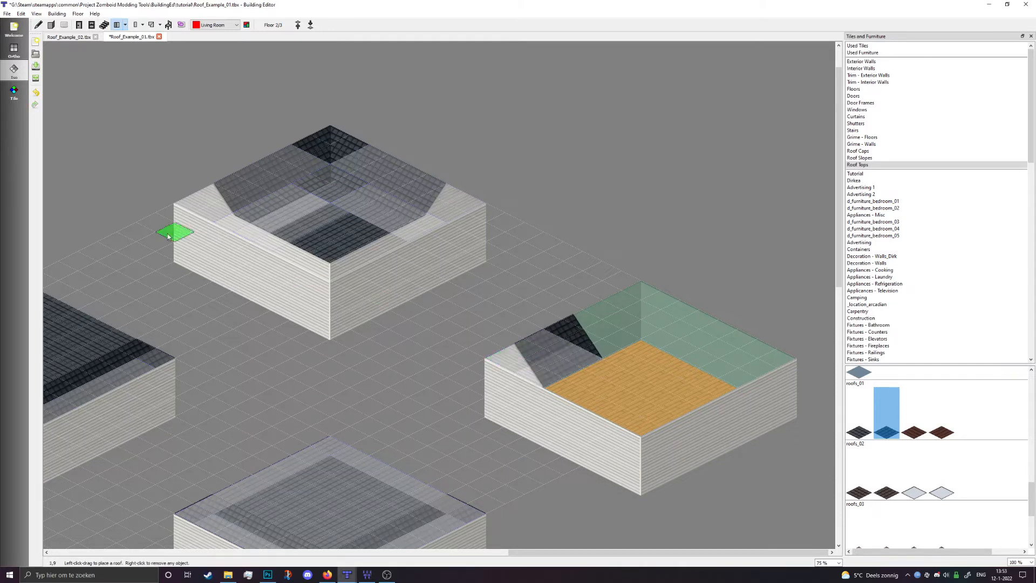
left_click_drag(171, 216, 235, 243)
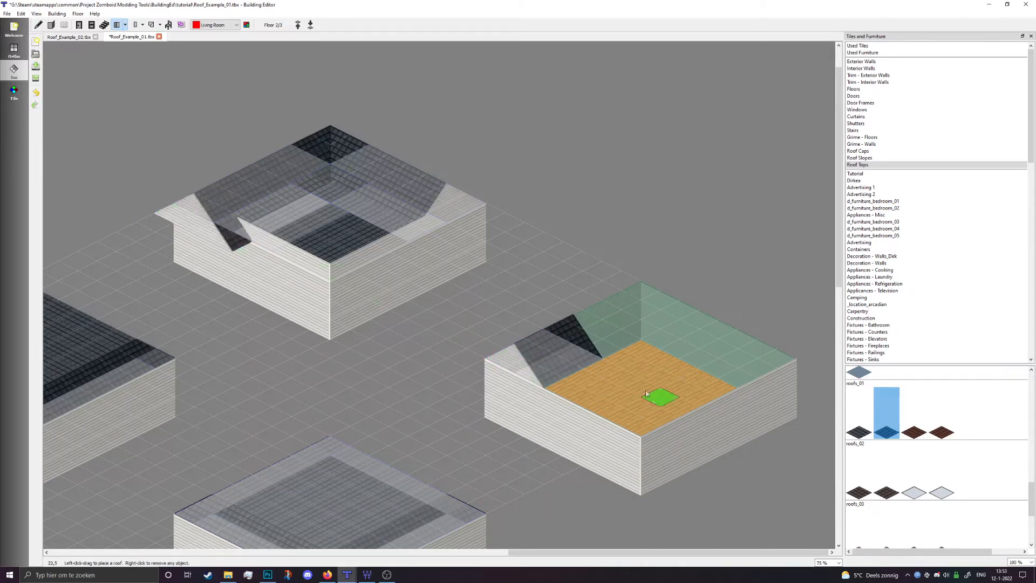
key("ctrl+z")
key("ctrl+z")
Place a Peak (Vertical) roof on the open building's southwestern quarter and a Peak (Horizontal) roof on its northeastern quarter.
left_click_drag(507, 368, 625, 356)
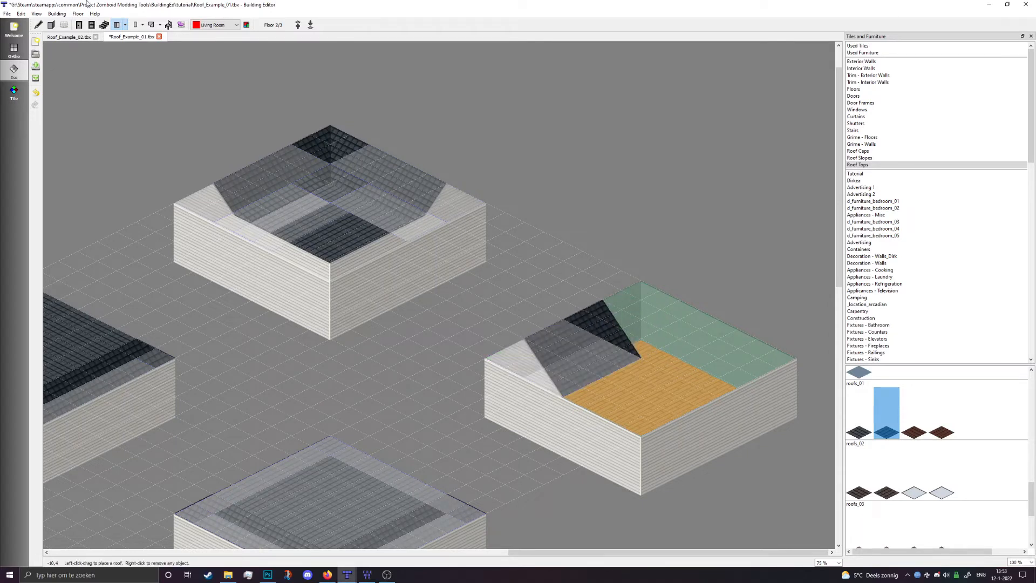
left_click(125, 25)
left_click(154, 79)
left_click_drag(680, 365, 775, 353)
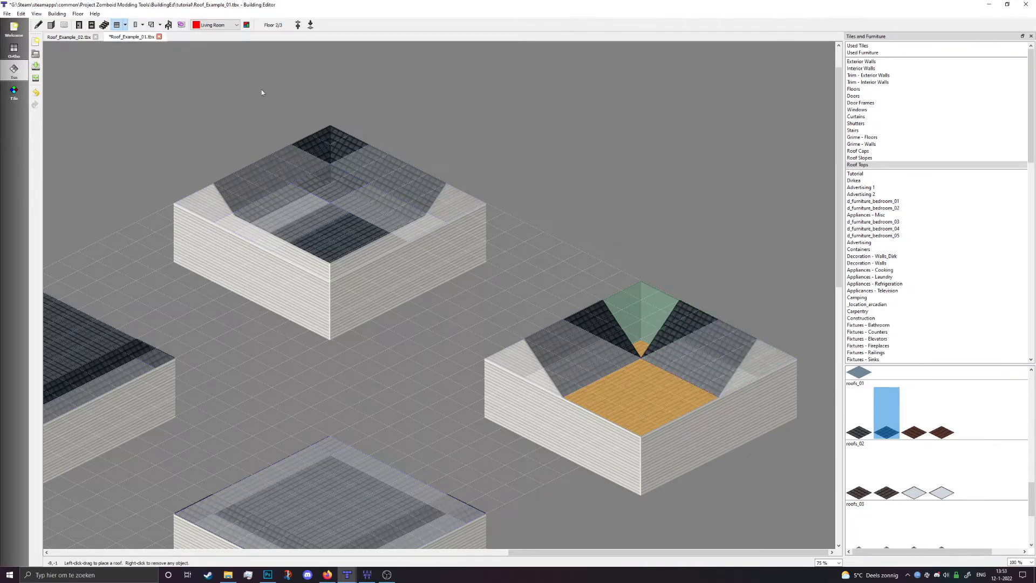
left_click(160, 25)
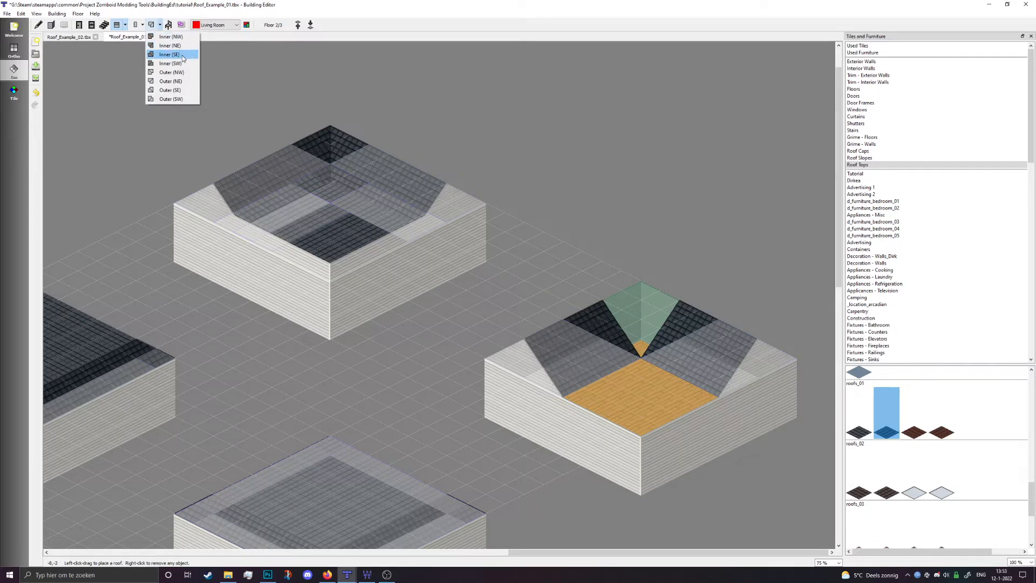
left_click(183, 55)
key("ctrl+z")
Join the two peak roofs with an Inner (NW) corner roof in the building's northwestern quarter.
left_click(159, 24)
left_click(172, 37)
left_click_drag(408, 329, 408, 367)
key("ctrl+z")
left_click_drag(644, 346, 639, 325)
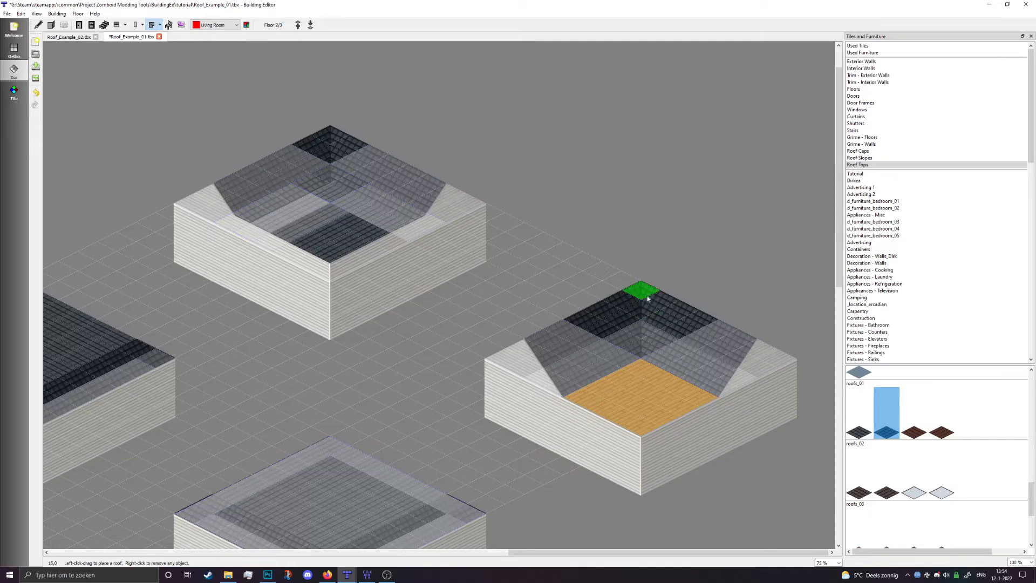
Lay a Flat Top roof across the building from its southeastern to its northwestern corner.
scroll(708, 322, "up", 1, "ctrl")
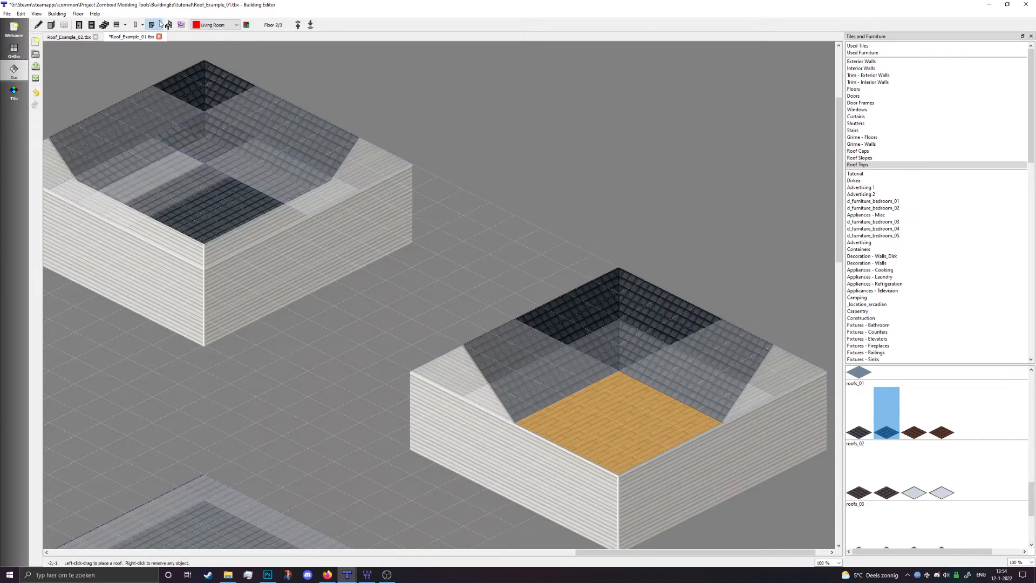
left_click(143, 25)
left_click(124, 25)
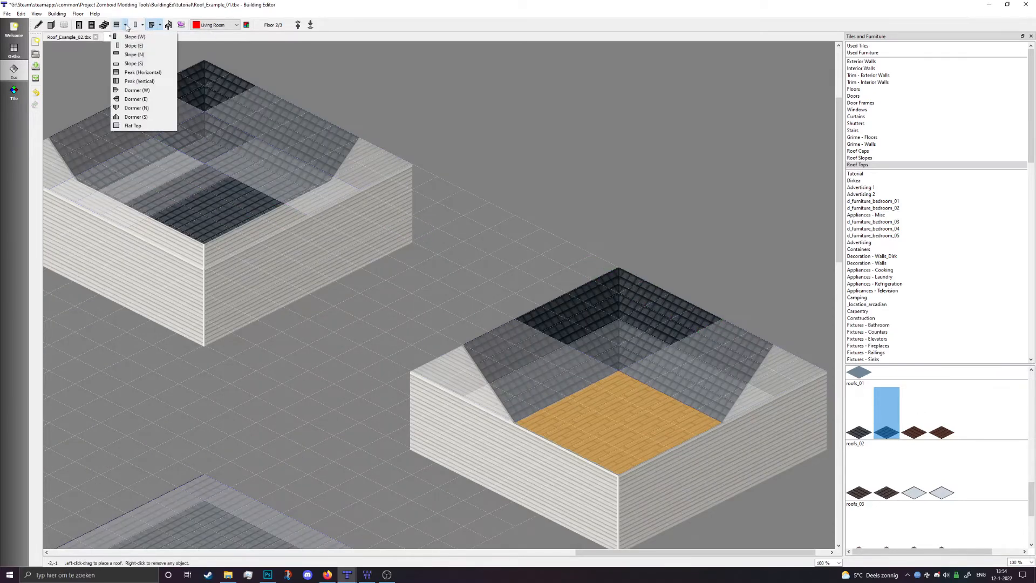
left_click(134, 126)
left_click_drag(614, 465, 619, 294)
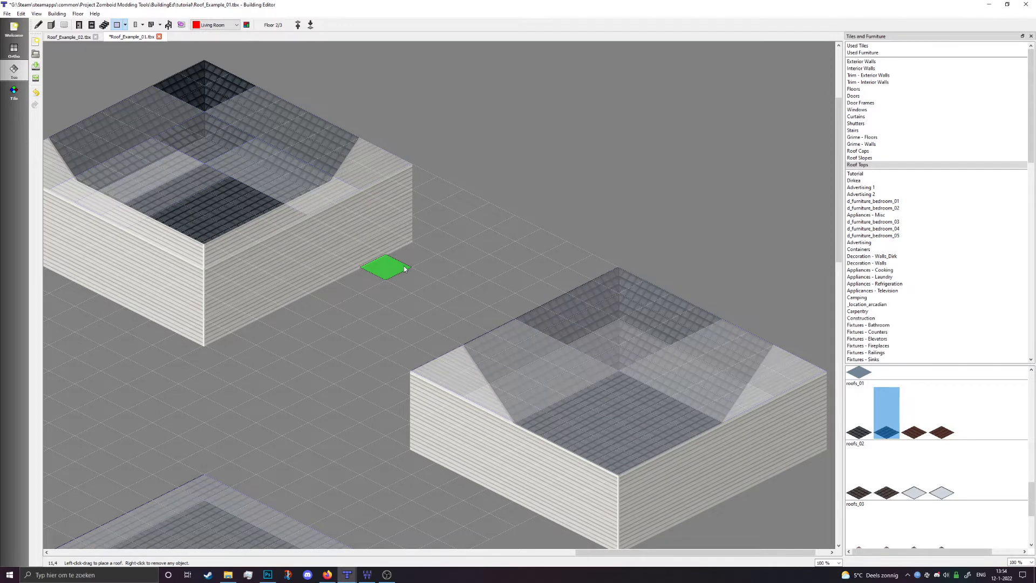
middle_click_drag(368, 294, 324, 280)
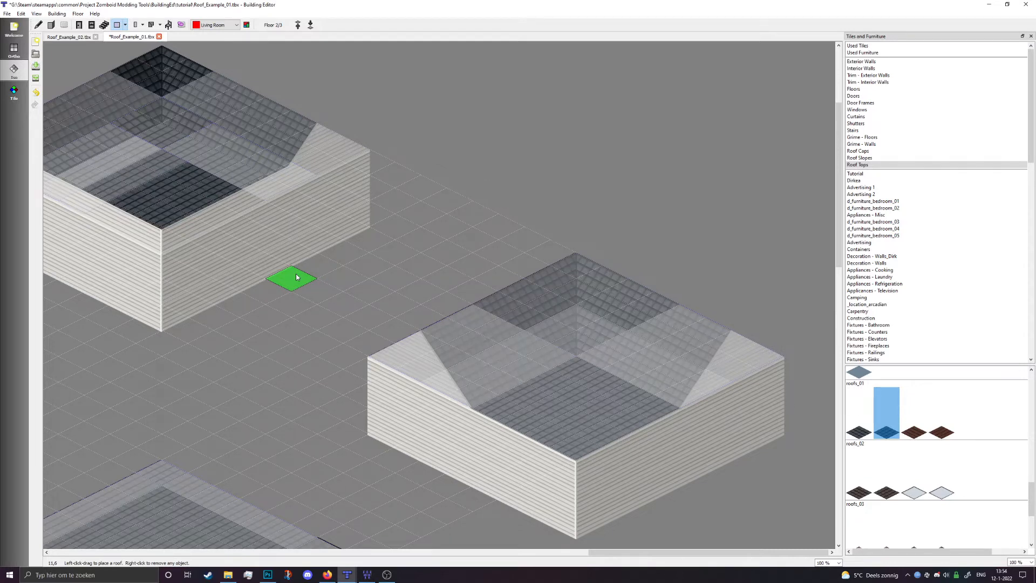
middle_click_drag(315, 292, 335, 294)
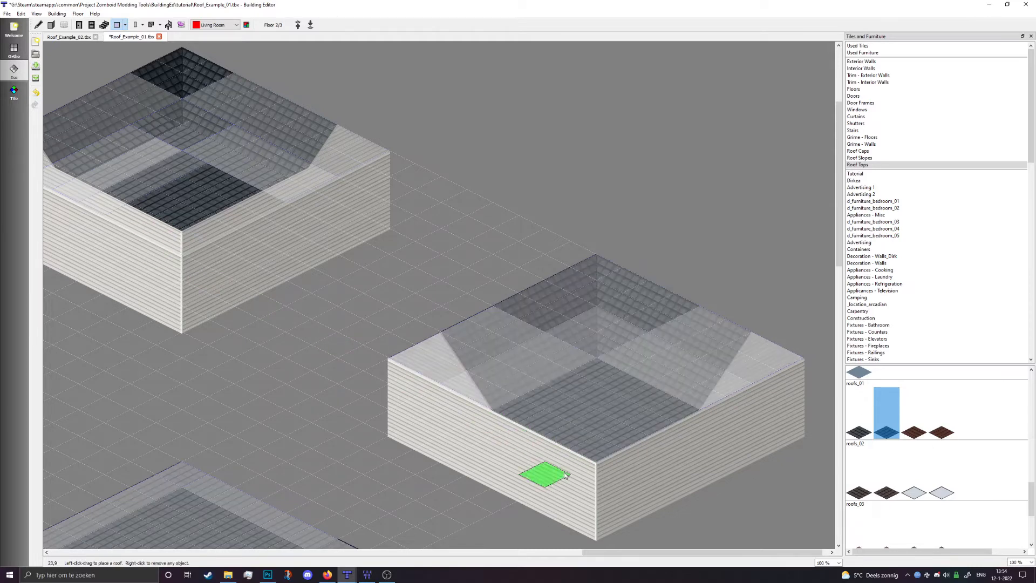
middle_click_drag(340, 473, 319, 456)
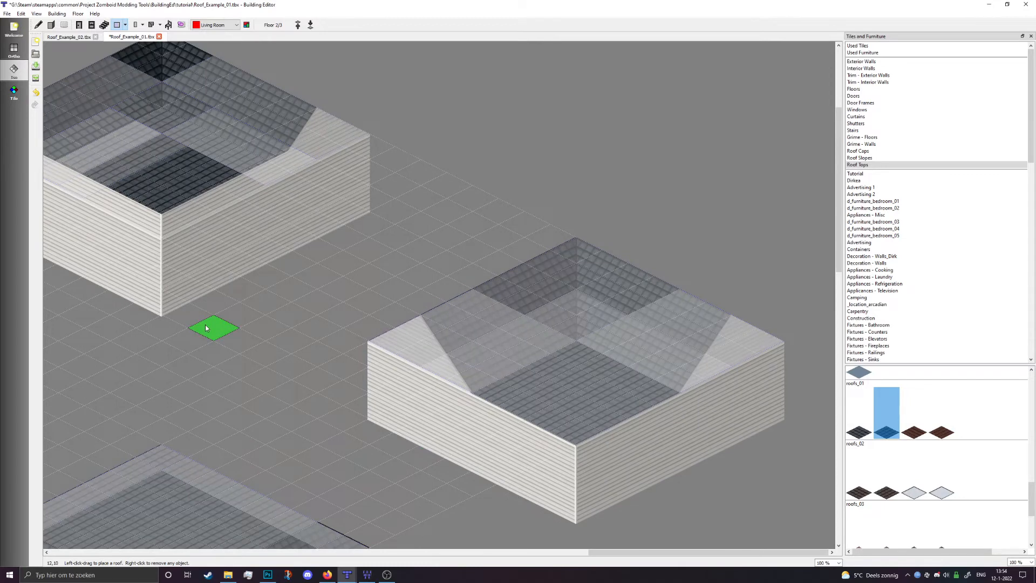
In tile mode, filter the tilesets by "commercial" and pick the low white siding wall tile from walls_commercial_03.
left_click(12, 93)
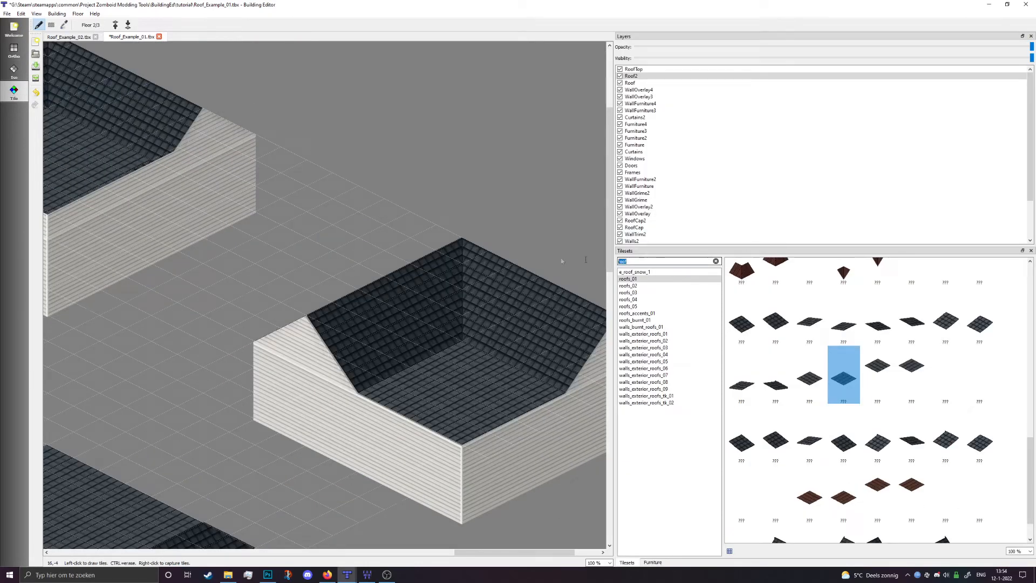
type("commercial")
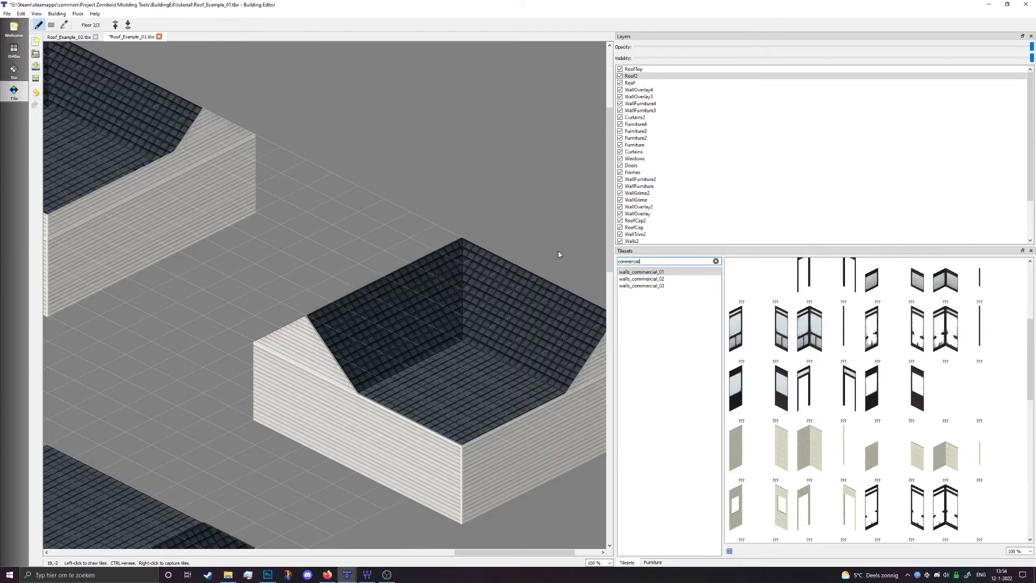
left_click(699, 279)
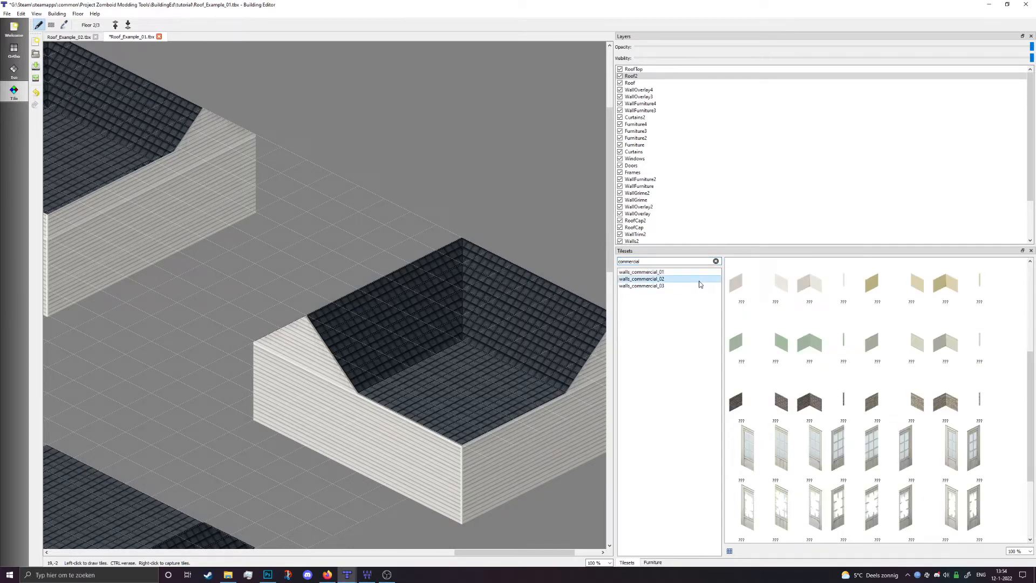
left_click(664, 286)
left_click(911, 391)
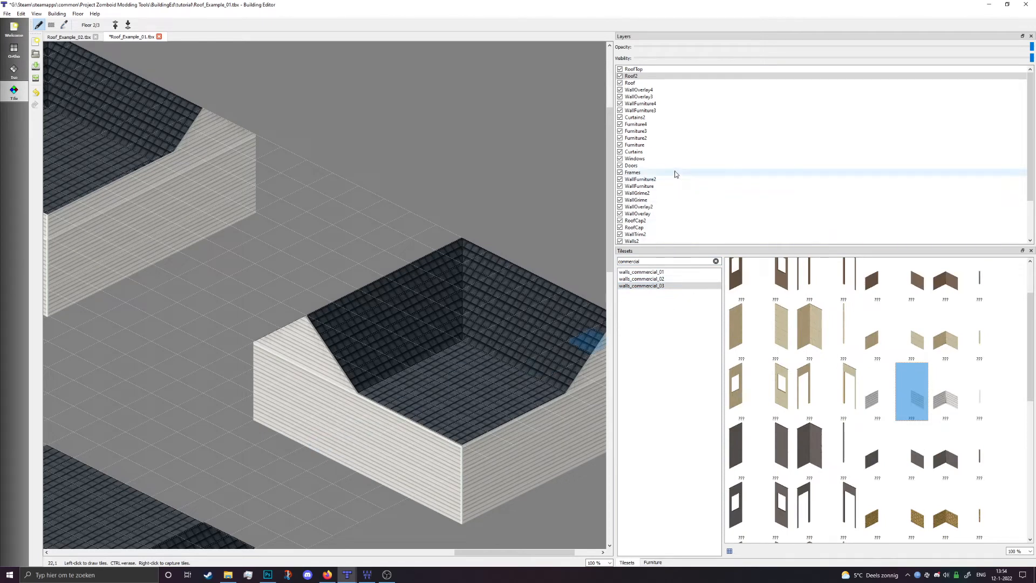
Raise the building's southern and eastern walls with low white siding tiles on the WallOverlay layer, finishing the corner with the matching post.
scroll(672, 183, "down", 2)
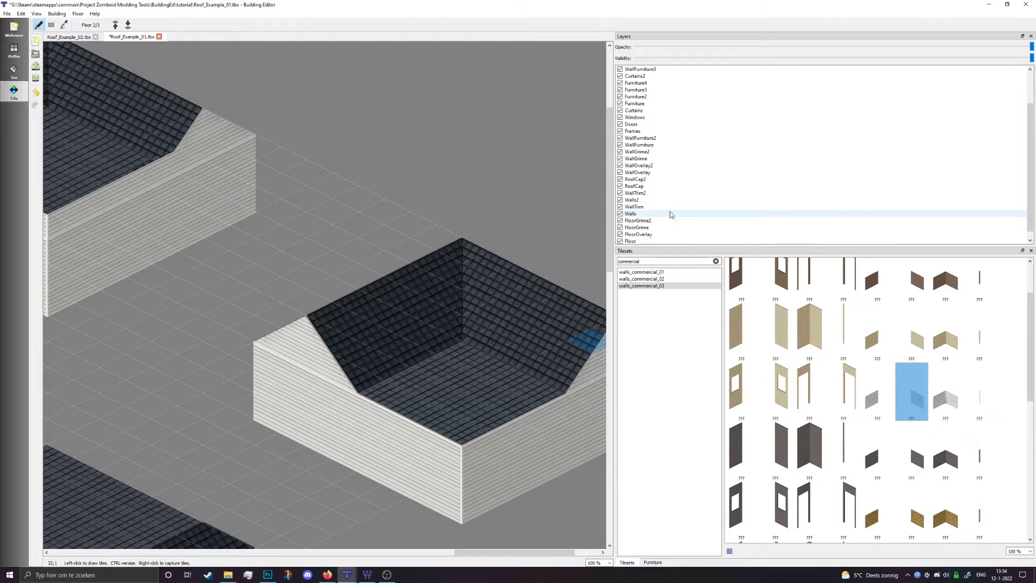
left_click(667, 172)
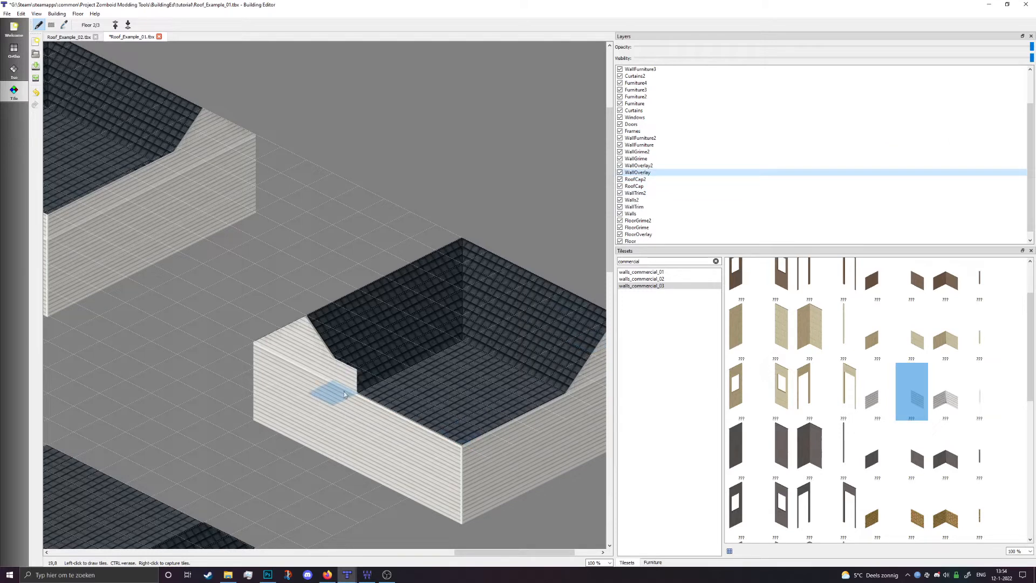
mouse_move(348, 404)
left_mouse_down()
mouse_move(447, 449)
mouse_move(519, 440)
mouse_move(591, 399)
left_mouse_up()
left_click(892, 376)
left_click(988, 406)
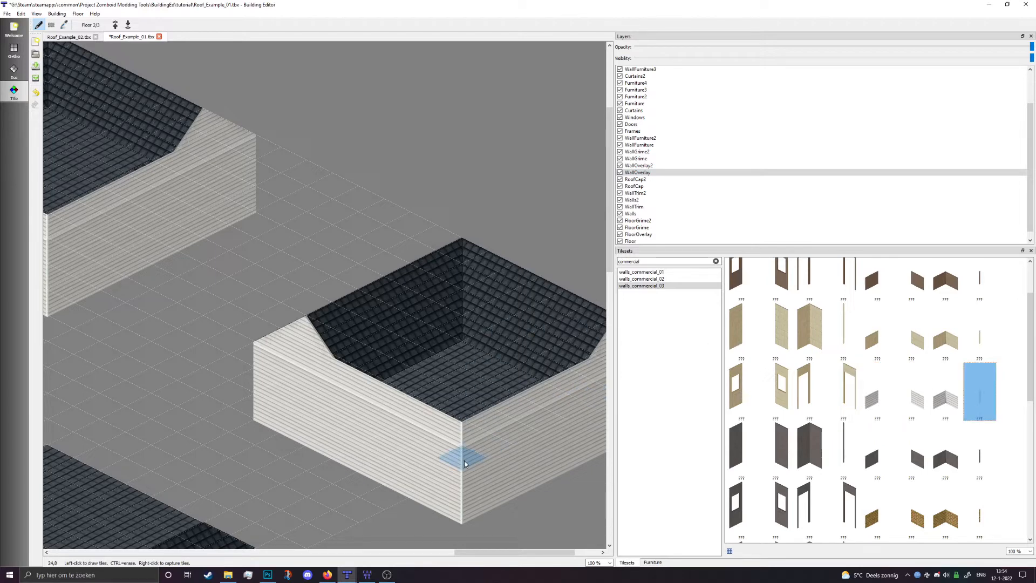
Sample the flat roof tile from the neighbouring building and paint it over the raised flat roof on the Roof2 layer.
middle_click_drag(212, 394, 294, 314)
left_click(163, 456)
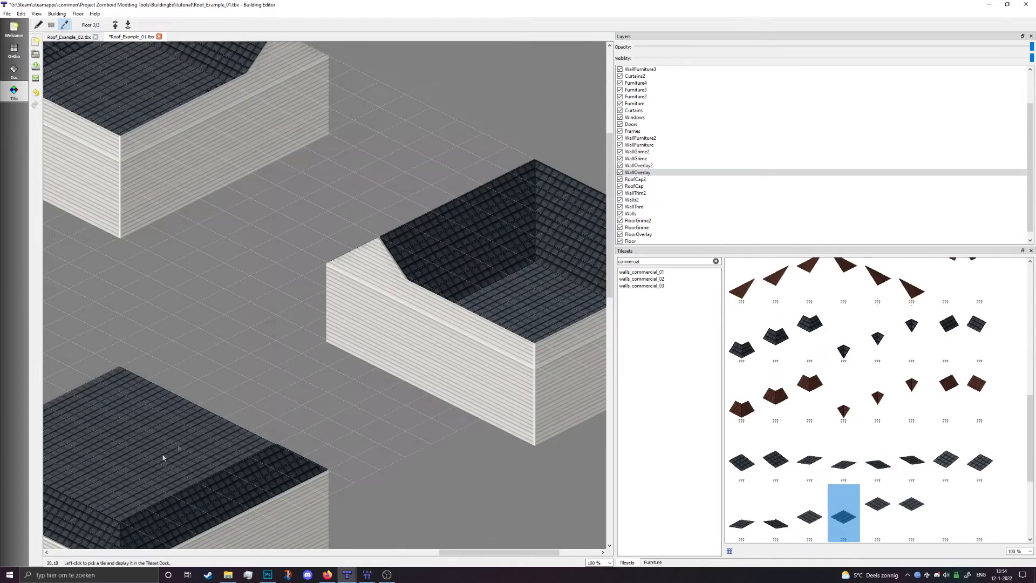
middle_click_drag(285, 367, 194, 416)
scroll(658, 156, "up", 3)
left_click(647, 78)
left_click(39, 24)
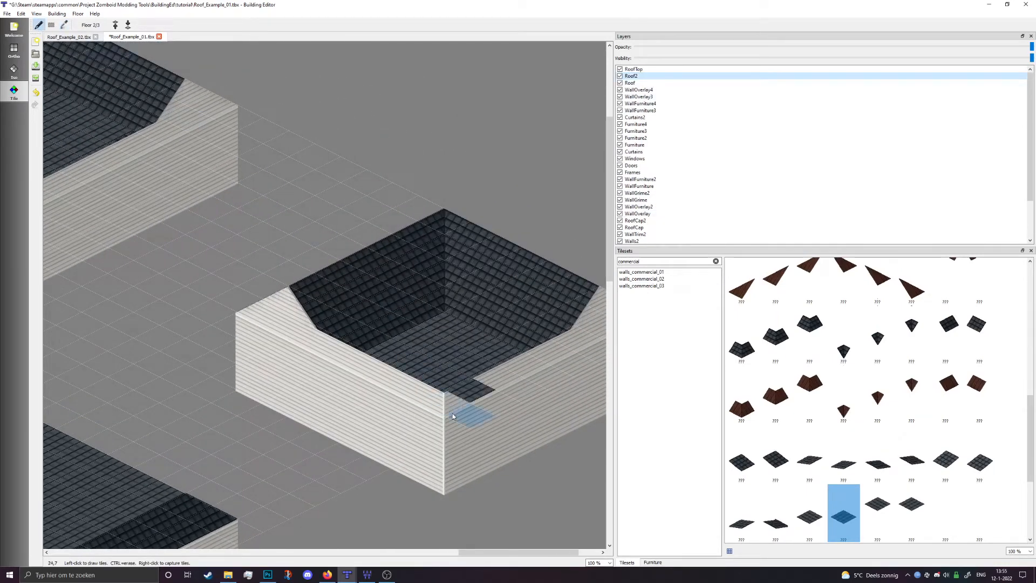
mouse_move(439, 401)
left_mouse_down()
mouse_move(455, 351)
mouse_move(447, 327)
left_mouse_up()
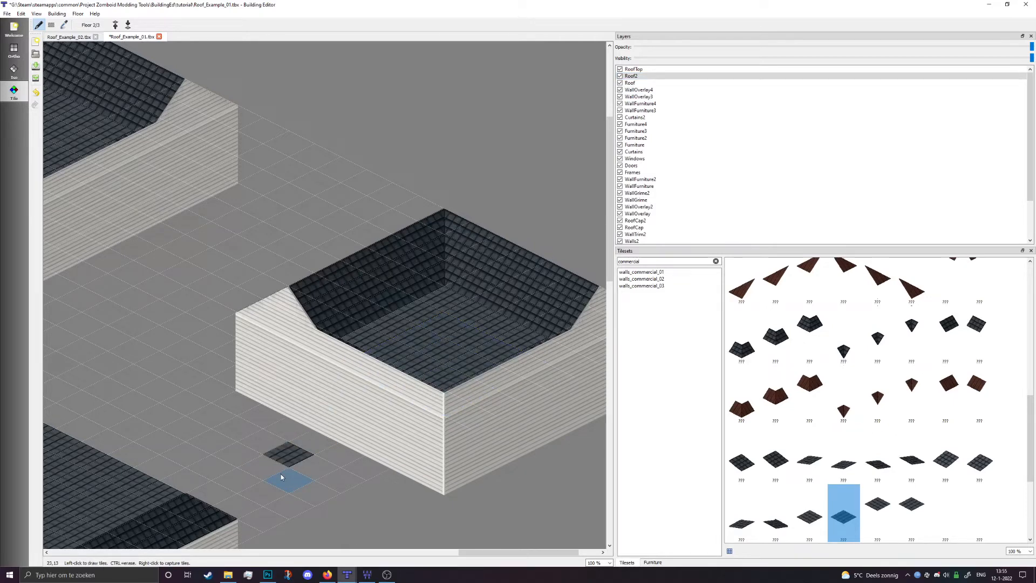
Hide the grid and examine the edge where the flat roof meets the raised southern wall up close.
key("ctrl+g")
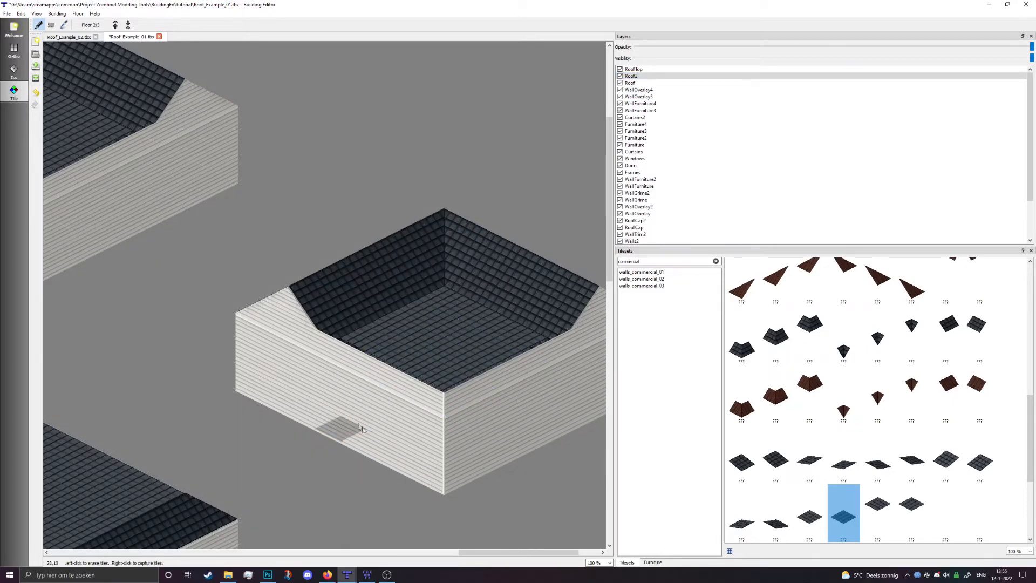
scroll(362, 427, "up", 4, "ctrl")
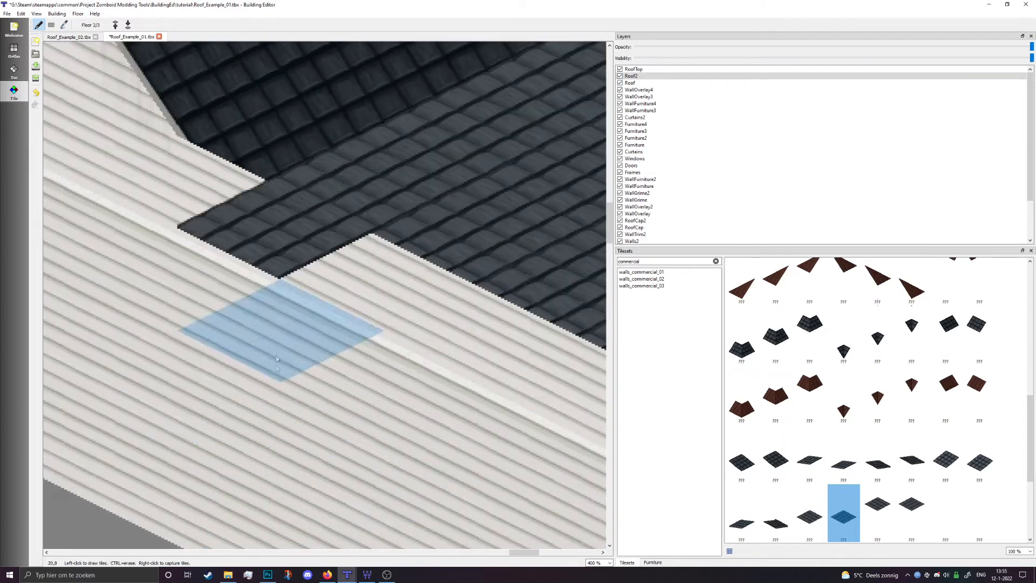
key("ctrl+z")
left_click(64, 25)
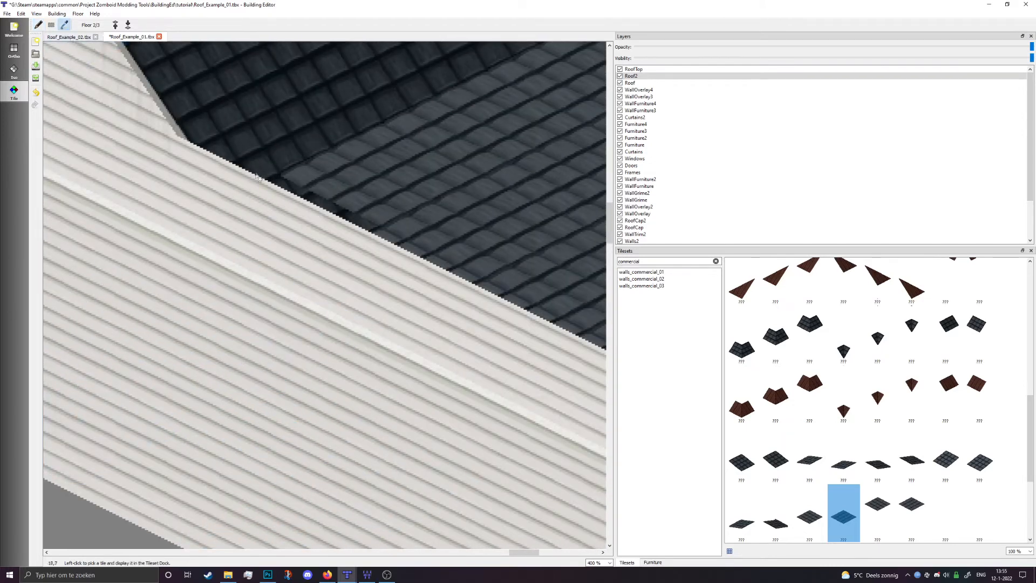
scroll(304, 202, "down", 2, "ctrl")
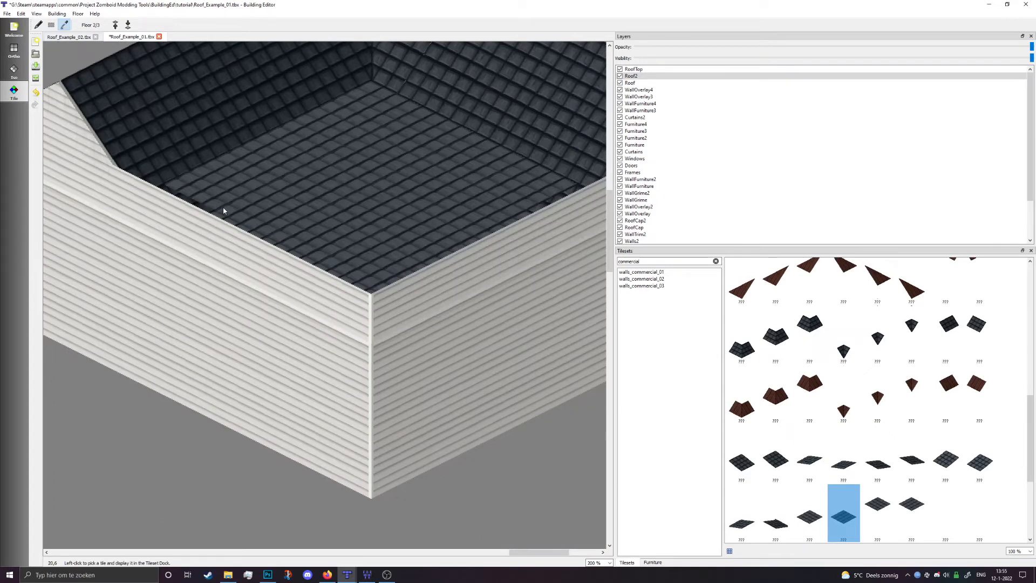
scroll(263, 251, "down", 2, "ctrl")
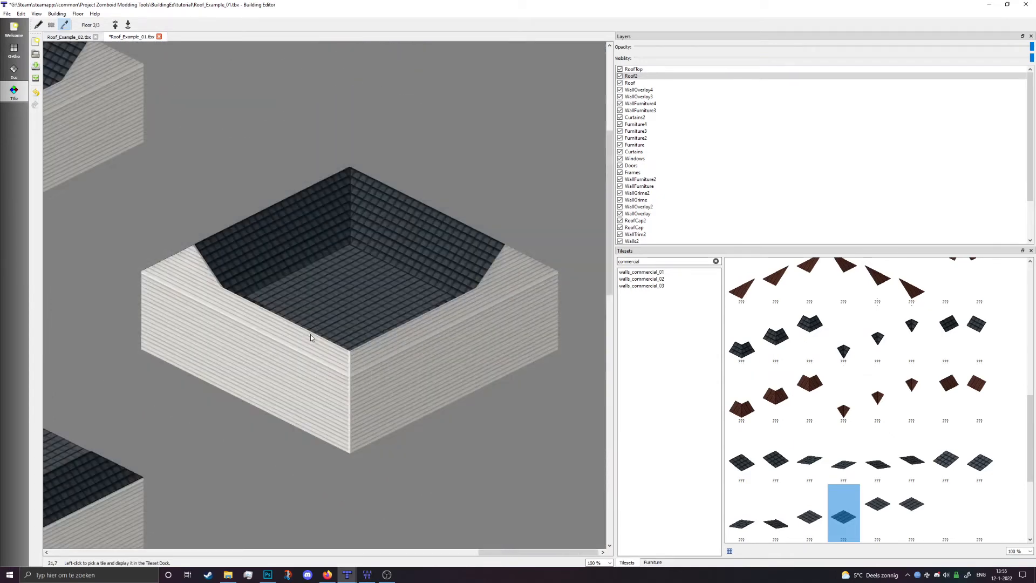
scroll(254, 310, "up", 2, "ctrl")
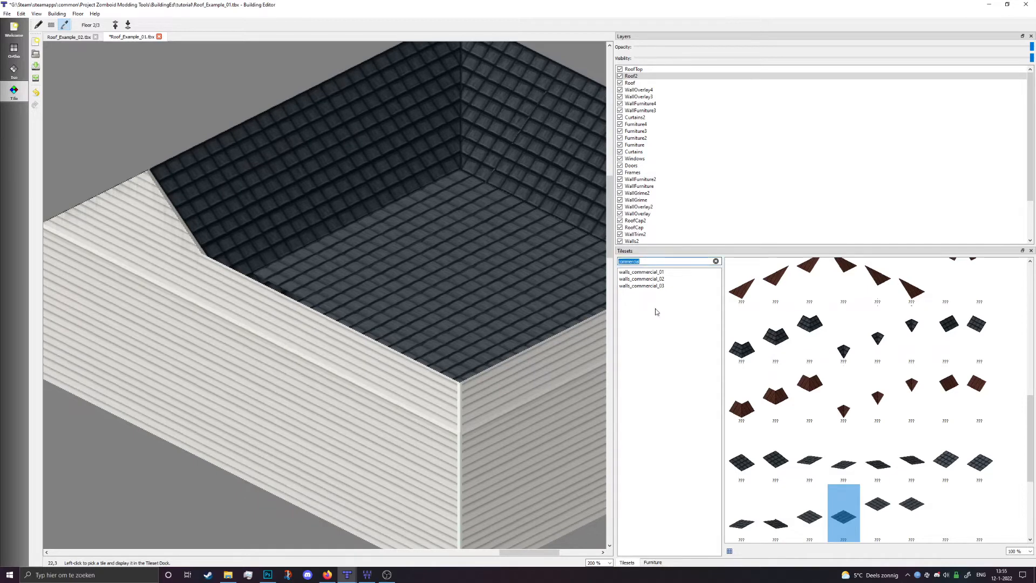
Filter the tilesets by "trailer" and pick the dark roof-edge trim tile for the southern side from location_trailer_01.
type("trailer")
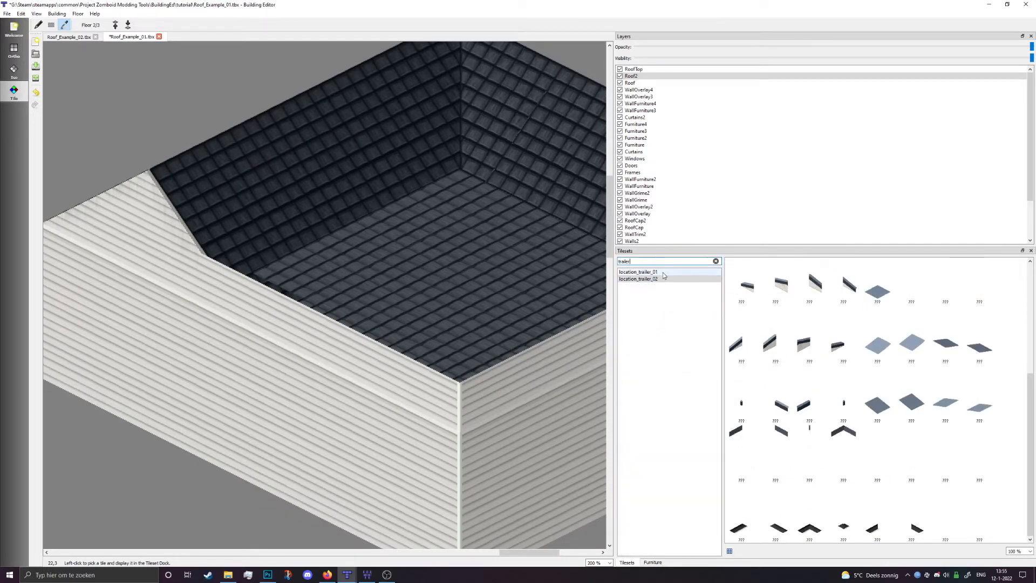
left_click(662, 272)
scroll(778, 382, "up", 4)
scroll(780, 382, "down", 4)
scroll(782, 382, "up", 3)
left_click(789, 383)
left_click(822, 377)
Try lining the flat roof's southern edge with the dark trim tile on the RoofTop layer.
scroll(675, 232, "down", 3)
left_click(664, 227)
left_click(39, 25)
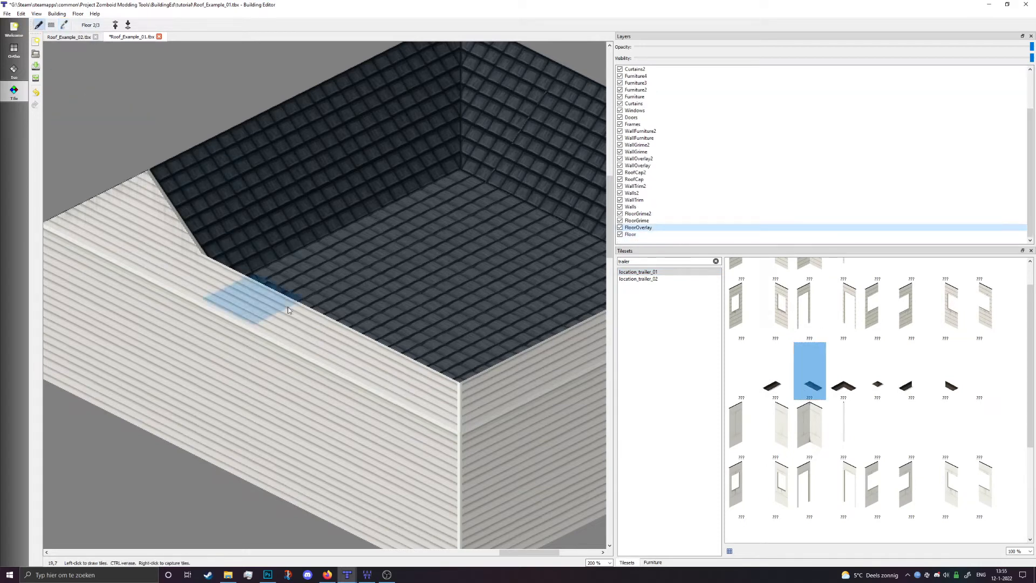
scroll(691, 199, "up", 3)
left_click(643, 69)
left_click_drag(436, 388, 218, 286)
scroll(362, 405, "up", 2, "ctrl")
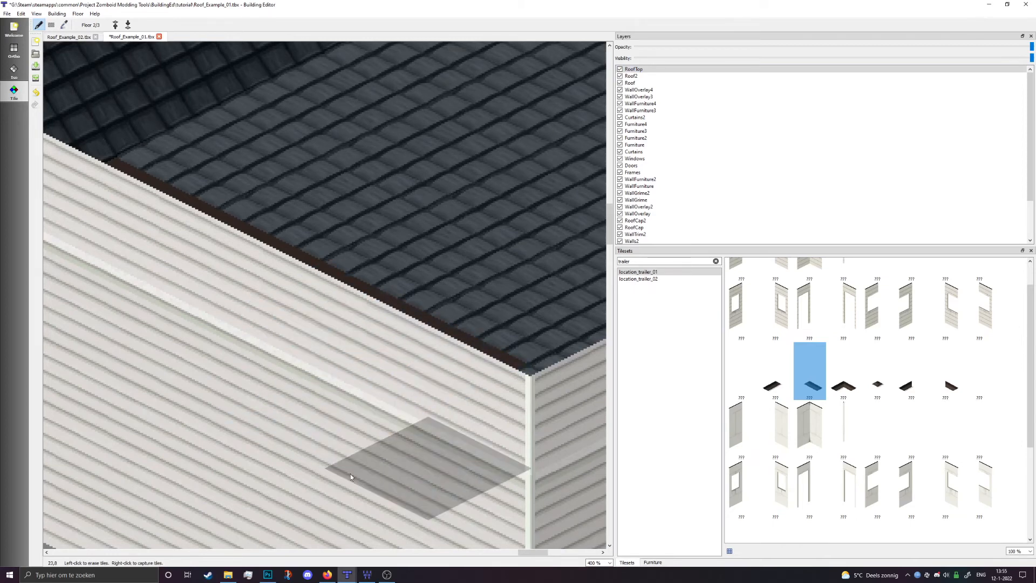
Undo the dark trim along the flat roof's southern edge and check the building from a distance.
key("ctrl+z")
left_click(314, 445)
scroll(314, 445, "down", 4, "ctrl")
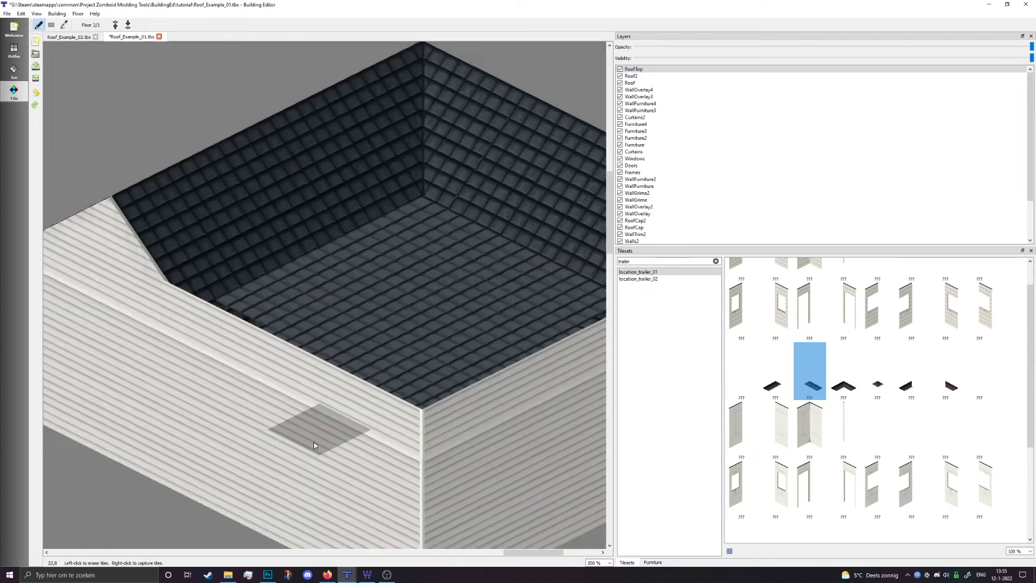
scroll(315, 426, "up", 2, "ctrl")
scroll(310, 416, "down", 3, "ctrl")
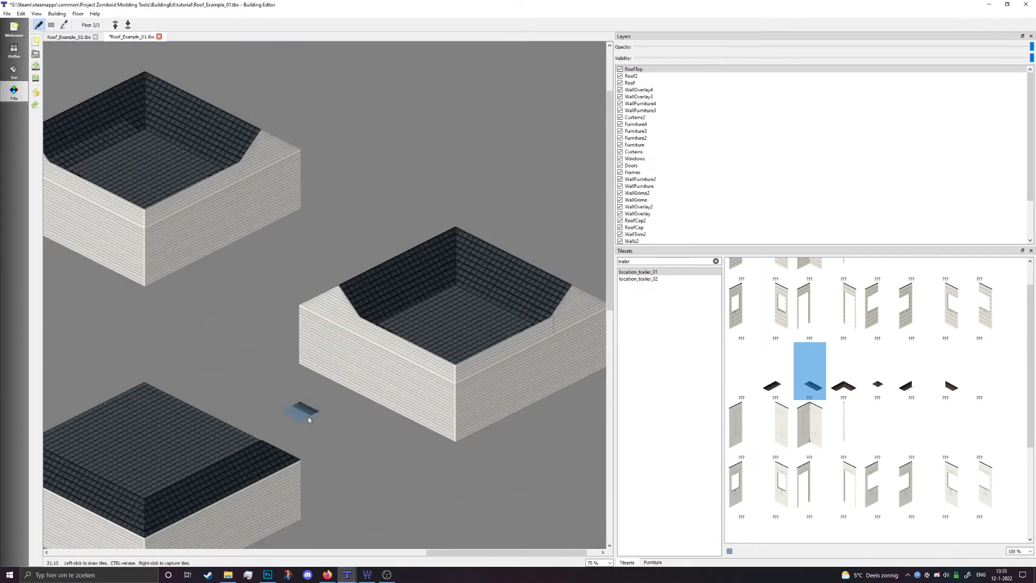
middle_click_drag(351, 451, 432, 451)
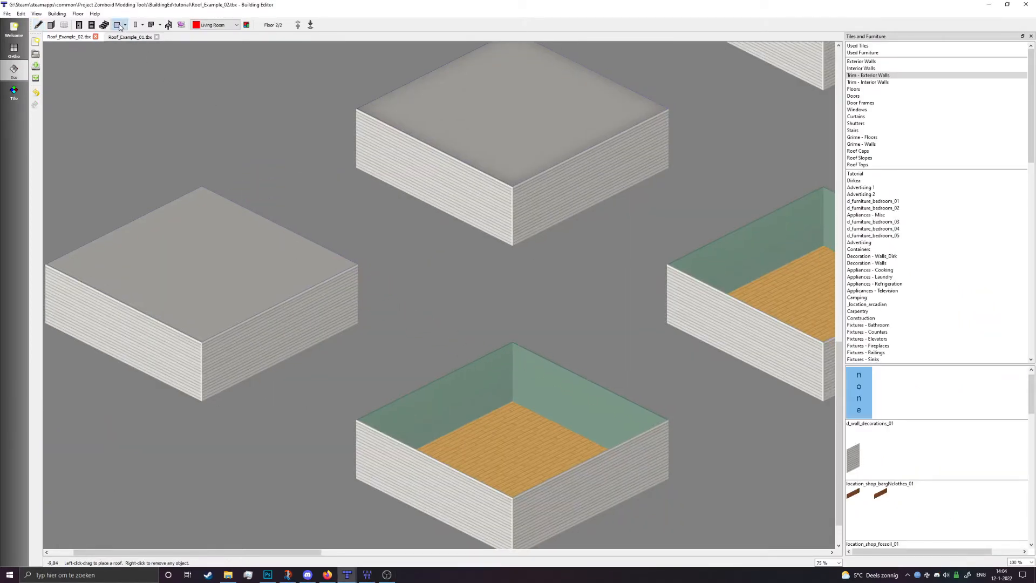
In Roof_Example_02.tbx, cover two open buildings with flat roofs using the first floors_exterior_street_01 roof top tile.
left_click(871, 165)
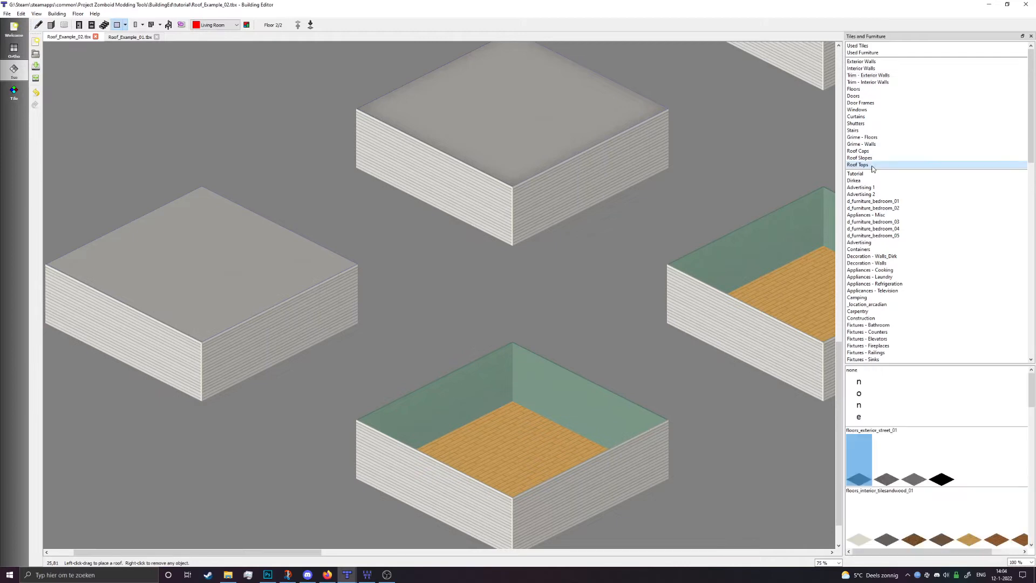
left_click_drag(509, 352, 513, 486)
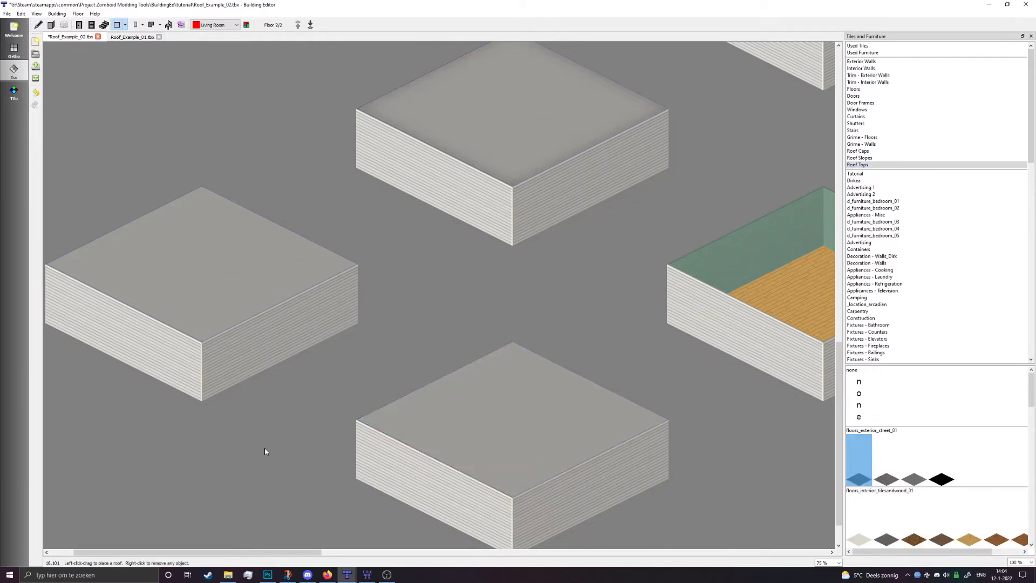
middle_click_drag(455, 324, 187, 406)
left_click_drag(557, 286, 562, 423)
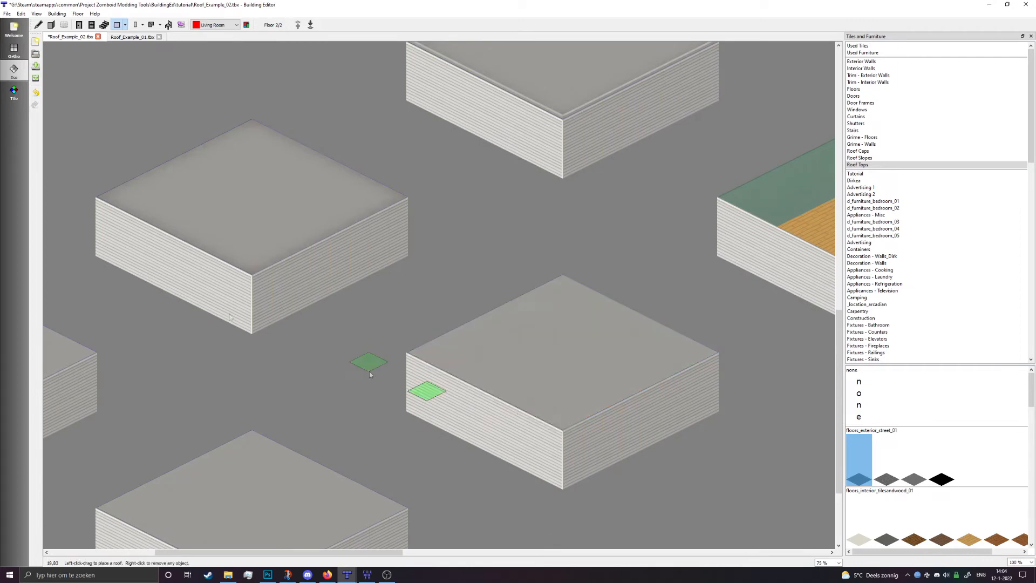
In tile mode, filter the tilesets by "grime", widen the tileset area, and pick the northern-edge grime tile from overlay_grime_floor_01.
left_click(15, 97)
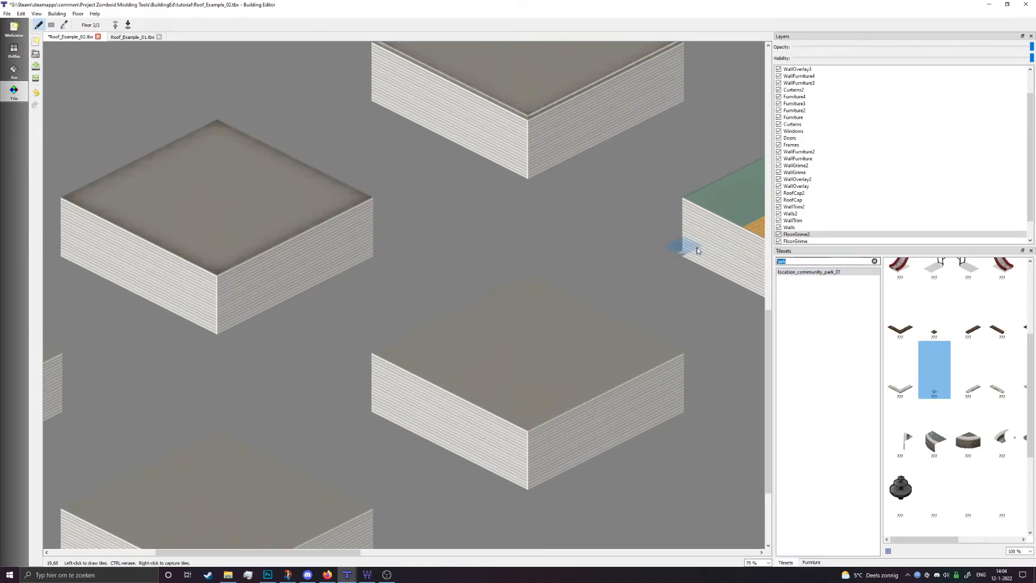
type("grime")
left_click(852, 278)
left_click(841, 271)
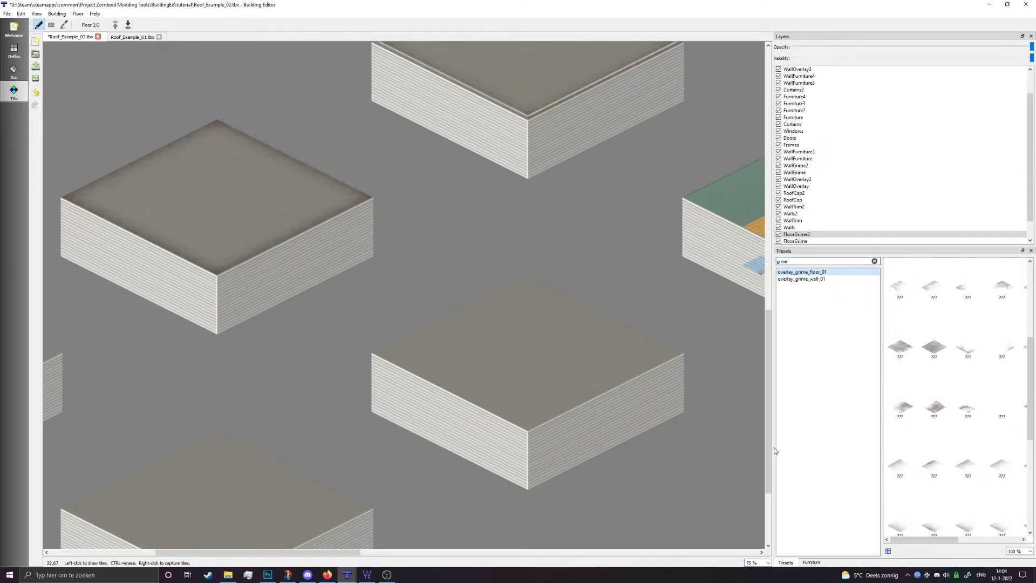
scroll(933, 441, "down", 1, "ctrl")
left_click_drag(772, 470, 650, 470)
left_click(904, 383)
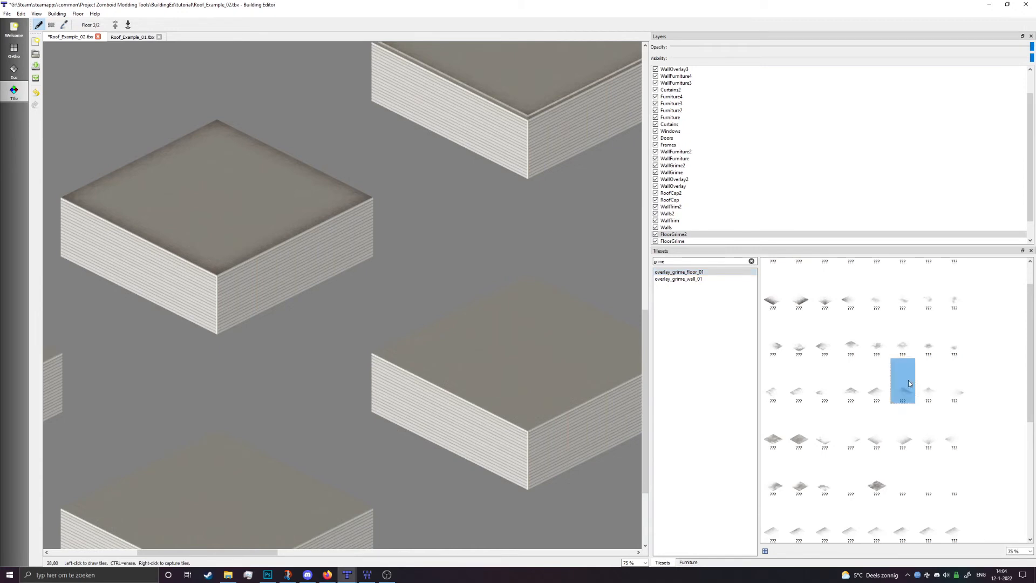
Paint grime along the northern and southern edges of the new flat roof on the FloorGrime layer.
scroll(672, 203, "down", 1)
left_click(683, 227)
left_click(685, 221)
middle_click_drag(537, 314, 448, 291)
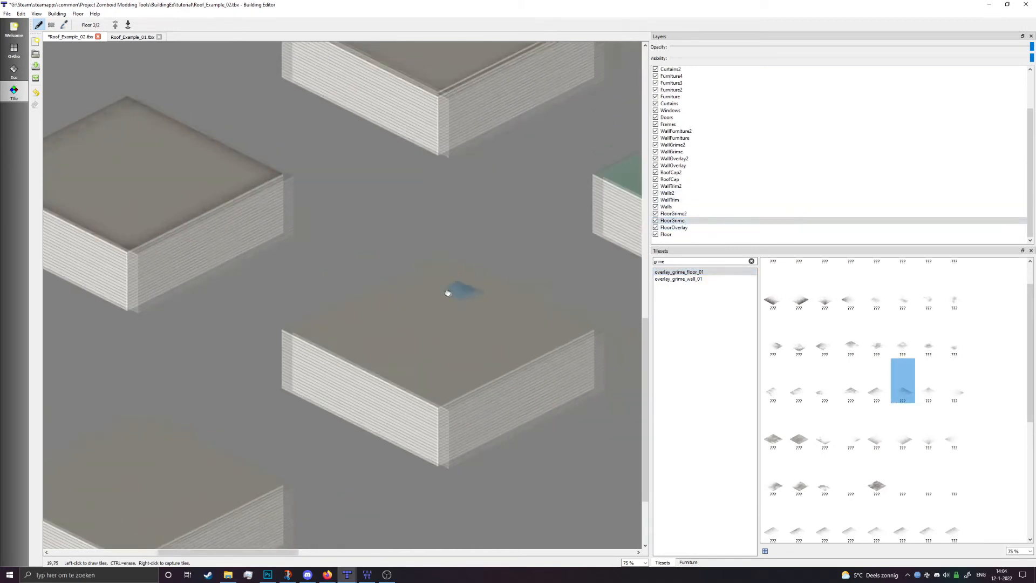
left_click_drag(572, 325, 439, 264)
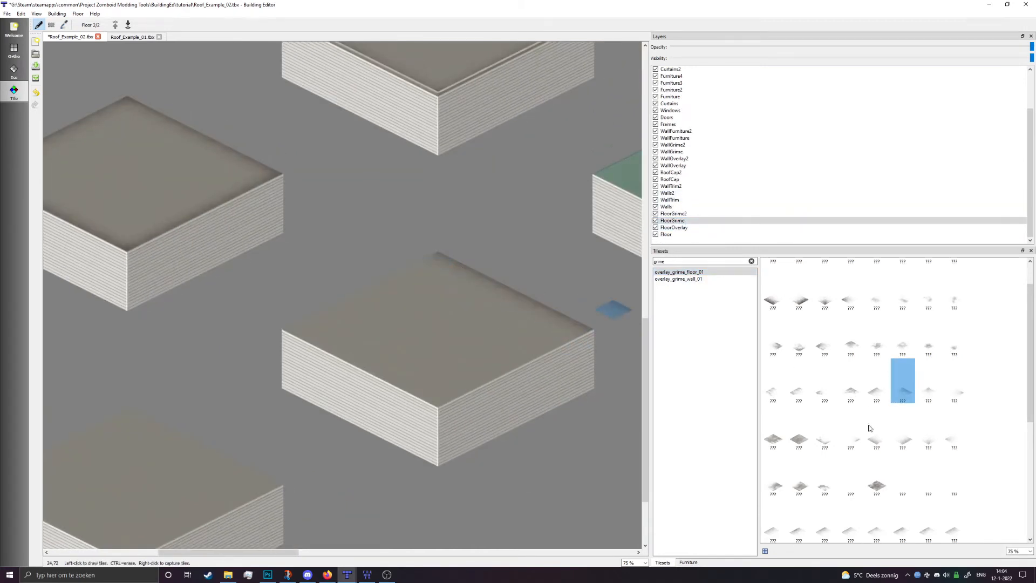
left_click(873, 415)
left_click_drag(450, 405, 351, 350)
Paint matching grime along the flat roof's eastern and western edges on the FloorGrime2 layer.
left_click(903, 426)
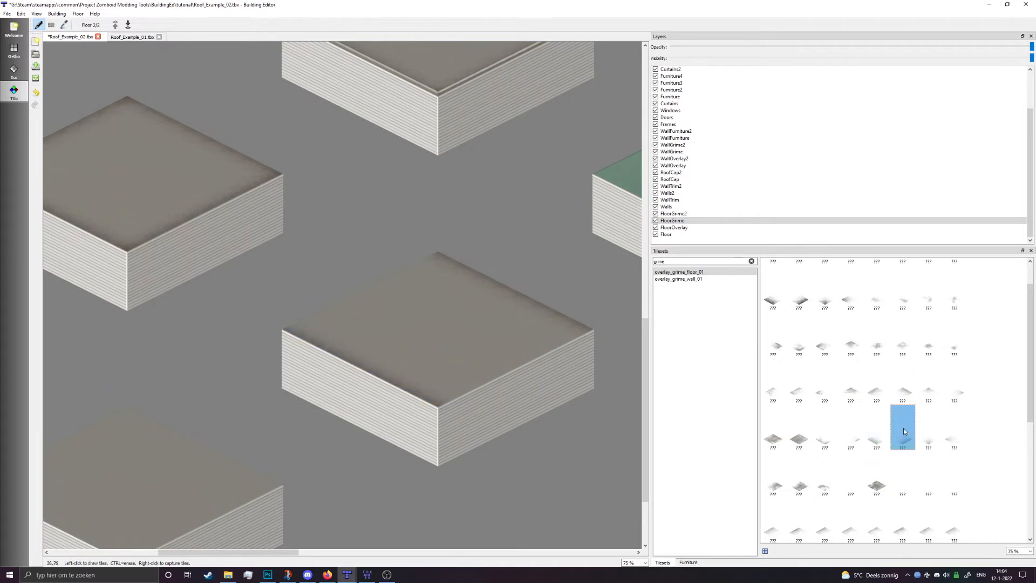
left_click(673, 213)
left_click_drag(445, 397, 585, 331)
left_click(877, 380)
left_click_drag(444, 263, 291, 326)
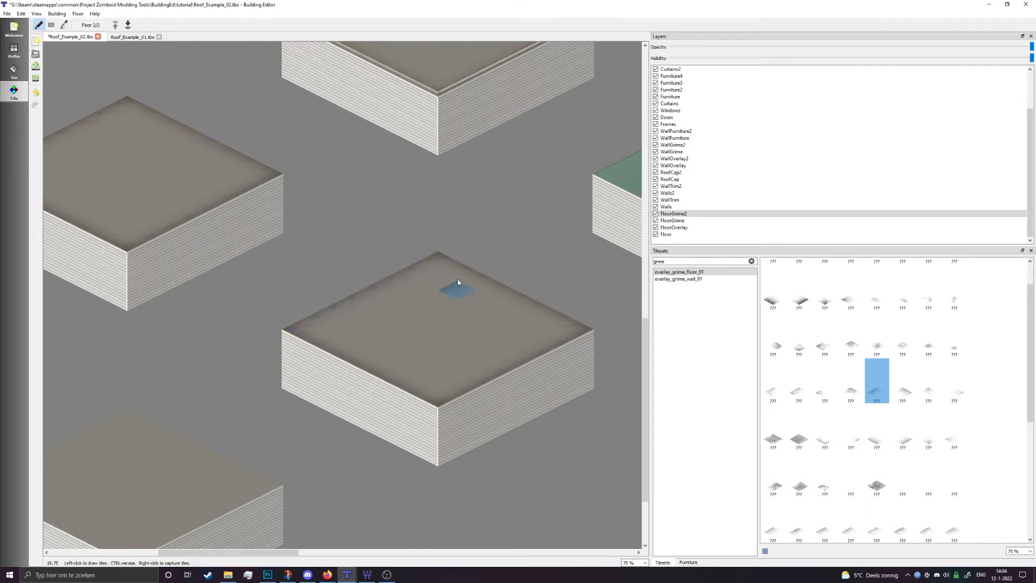
Examine the grime and raised edge trim on the neighbouring flat-roofed example buildings.
scroll(344, 350, "down", 3)
scroll(344, 351, "left", 2)
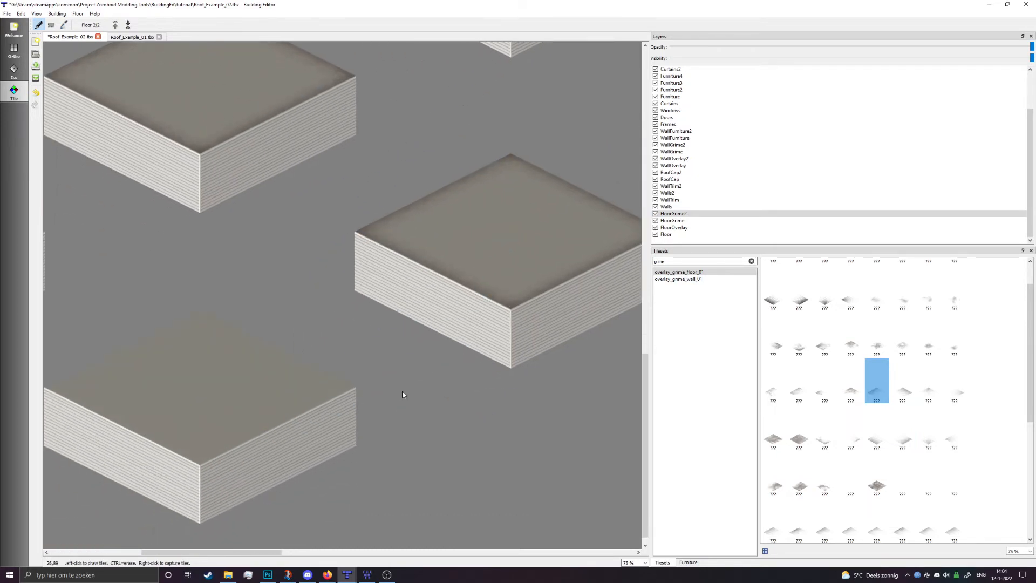
middle_click_drag(500, 274, 385, 502)
middle_click_drag(452, 393, 459, 447)
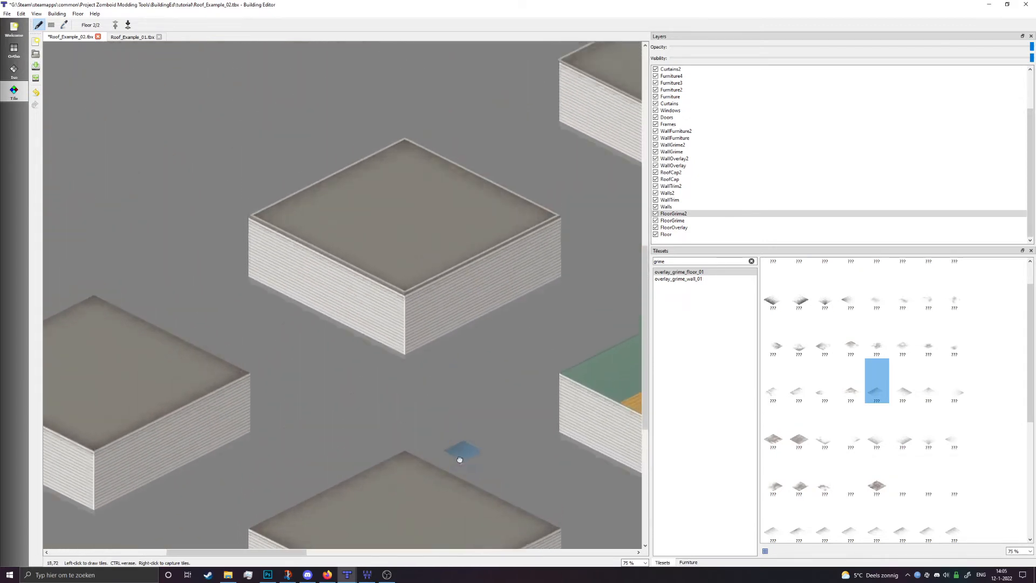
scroll(459, 447, "up", 2, "ctrl")
middle_click_drag(418, 361, 426, 423)
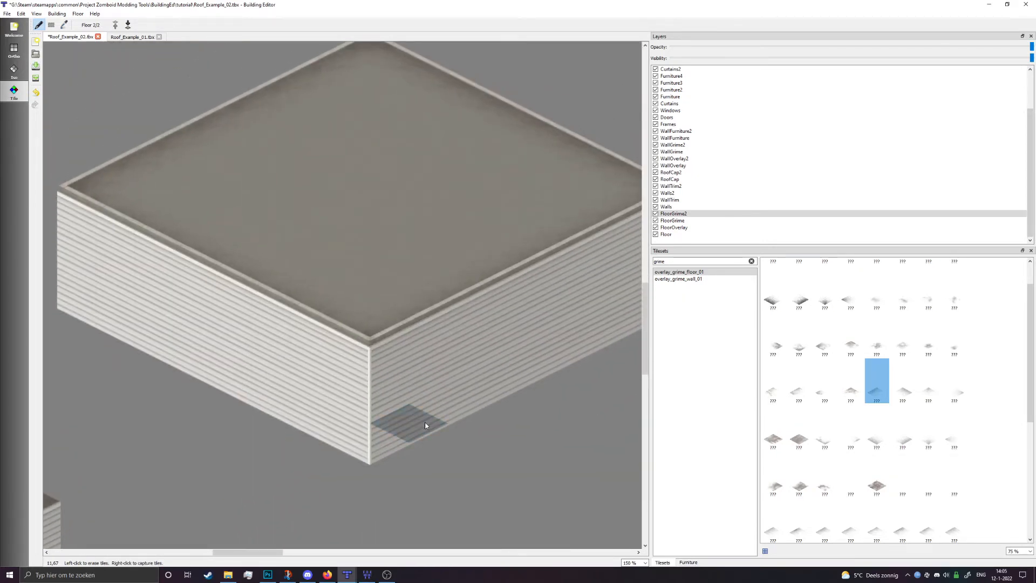
scroll(425, 425, "down", 1, "ctrl")
middle_click_drag(465, 452, 423, 444)
middle_click_drag(510, 358, 343, 468)
scroll(343, 468, "down", 1, "ctrl")
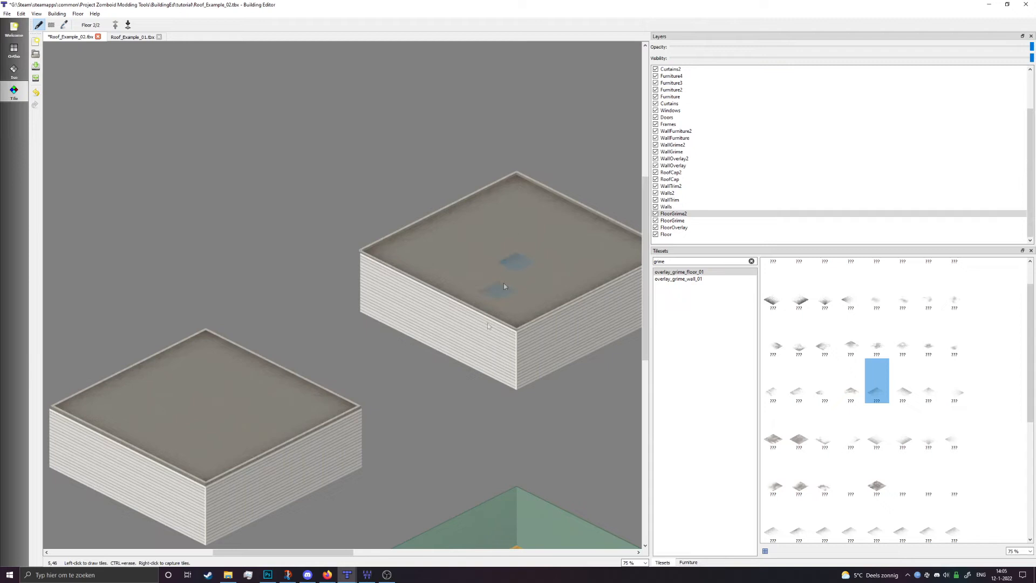
Return to isometric mode and cover the remaining open buildings with flat roofs using the floors_exterior_street_01 tile.
middle_click_drag(422, 420, 389, 311)
left_click(16, 71)
middle_click_drag(532, 346, 353, 308)
left_click_drag(263, 421, 542, 418)
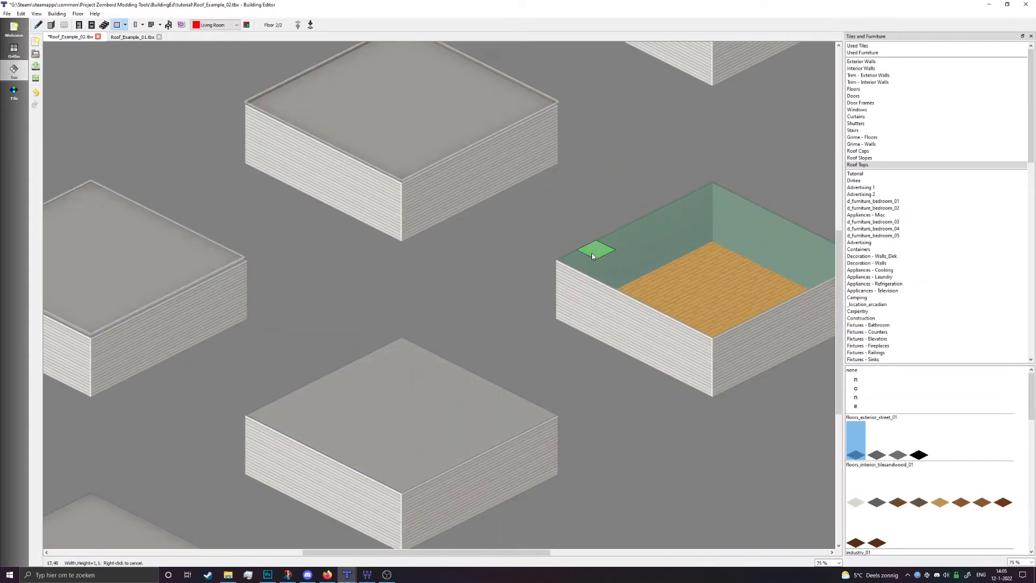
mouse_move(580, 261)
left_mouse_down()
mouse_move(813, 243)
mouse_move(840, 265)
left_mouse_up()
middle_click_drag(720, 259, 275, 311)
left_click_drag(440, 156, 714, 157)
middle_click_drag(777, 168, 355, 355)
left_click_drag(331, 189, 576, 183)
Fill the last open building tops with flat roofs of the floors_exterior_street_01 tile.
middle_click_drag(326, 379, 701, 172)
middle_click_drag(300, 445, 758, 261)
middle_click_drag(512, 178, 597, 243)
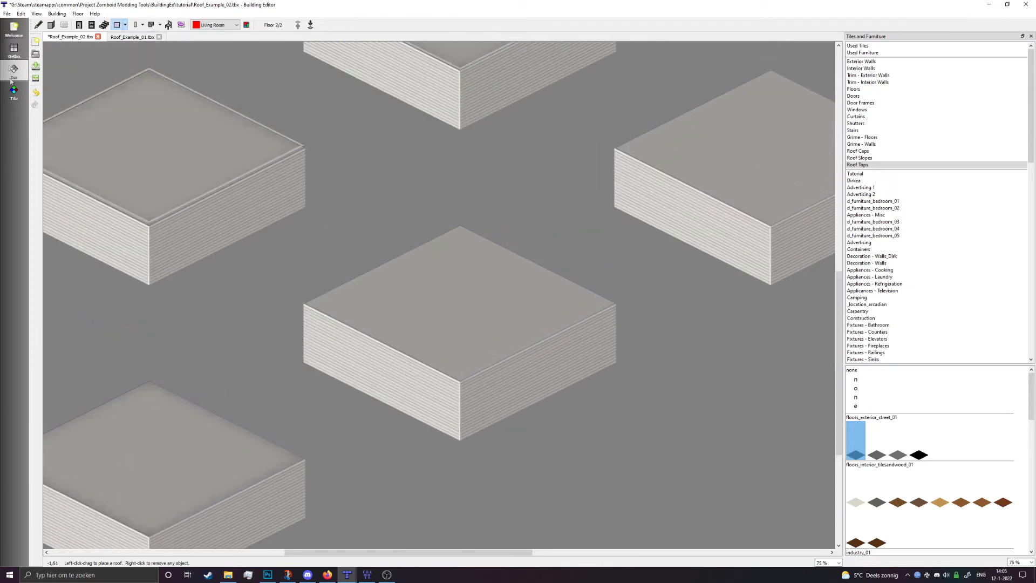
Switch to tile mode and pick up the grimed flat roof's FloorGrime2 tiles as a drawing stamp.
left_click(14, 91)
left_click(52, 25)
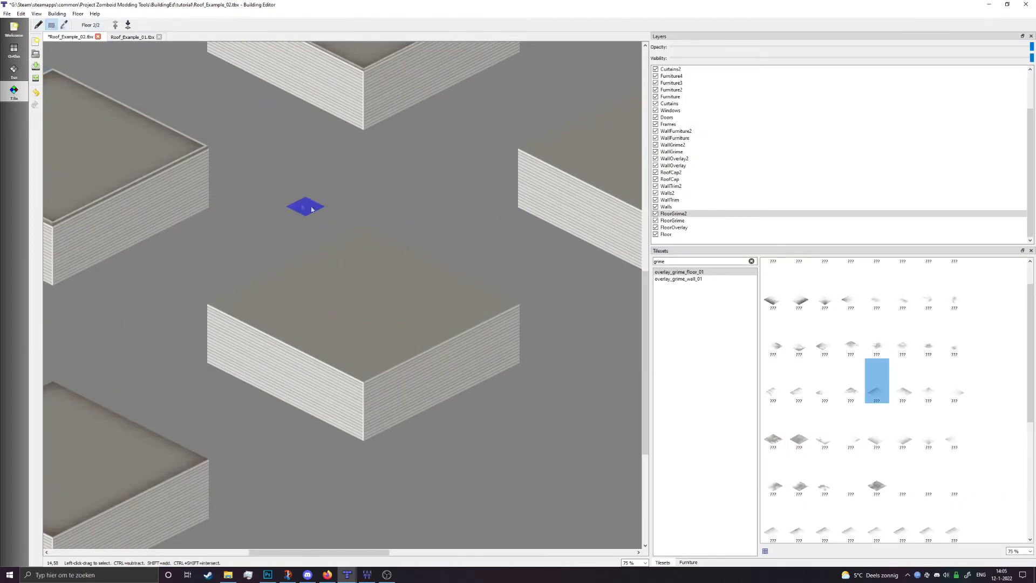
middle_click_drag(279, 233, 269, 341)
left_click_drag(250, 336, 250, 479)
key("d")
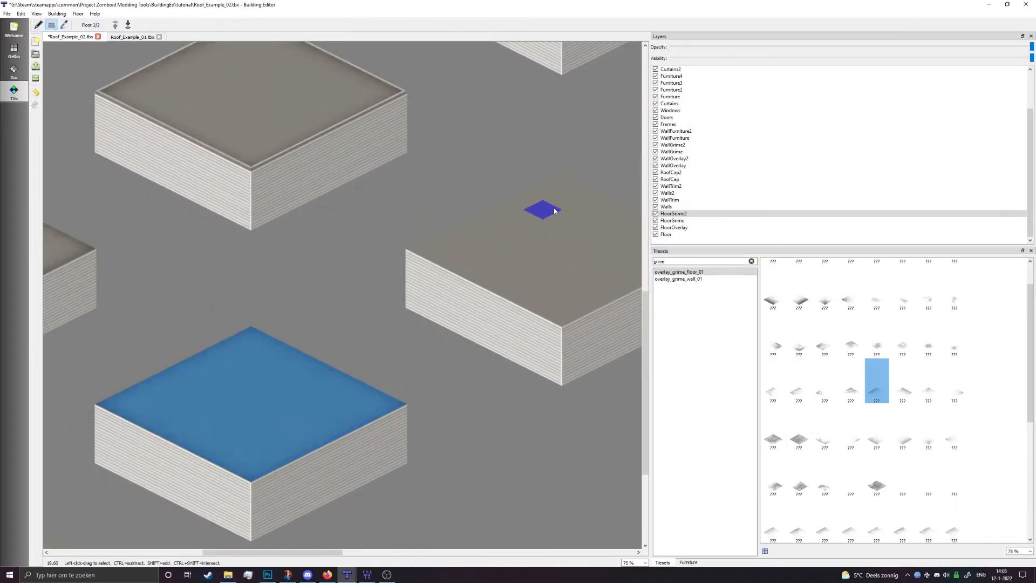
Stamp the copied grime onto the other plain flat roofs on the FloorGrime2 layer.
middle_click_drag(564, 254, 242, 267)
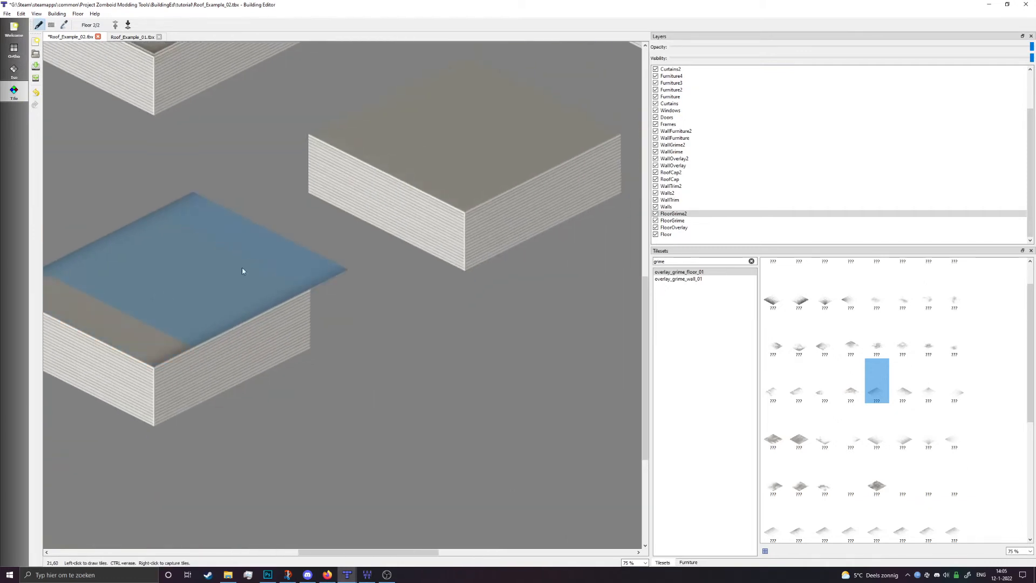
mouse_move(204, 334)
middle_mouse_down()
mouse_move(166, 329)
mouse_move(111, 349)
middle_mouse_up()
left_click(374, 159)
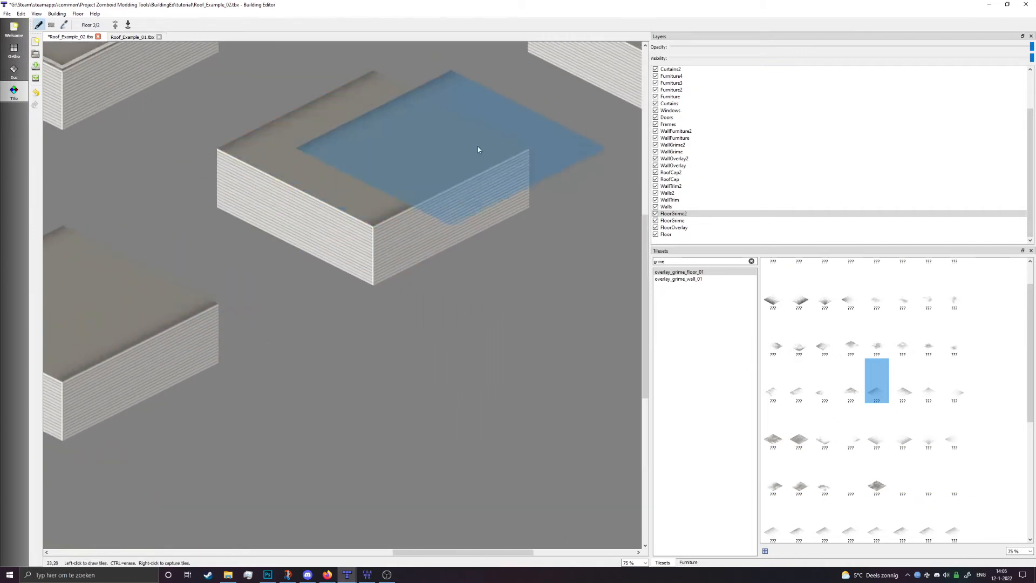
middle_click_drag(413, 168, 486, 178)
middle_click_drag(297, 303, 638, 228)
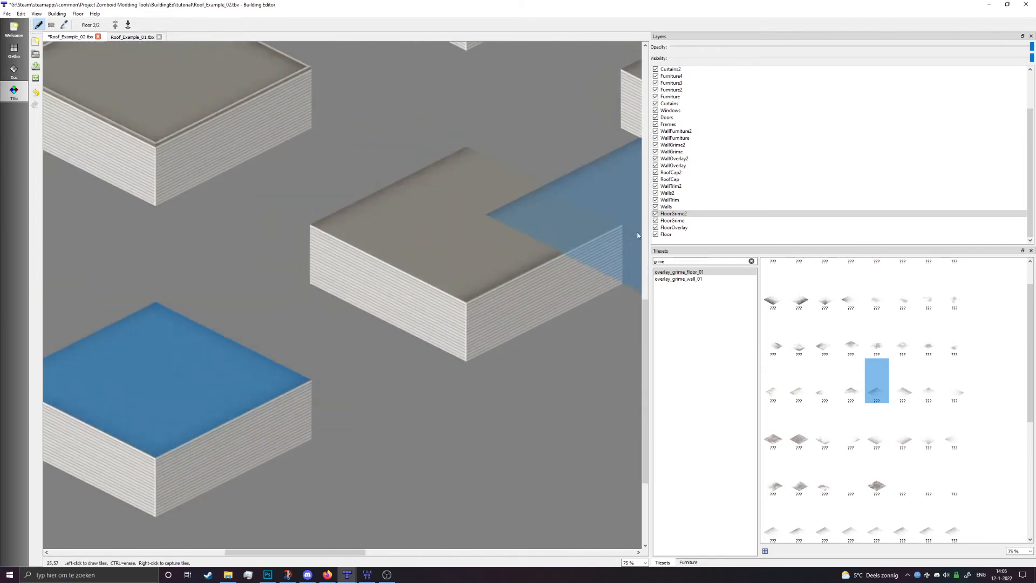
Stamp the matching FloorGrime layer grime onto the same flat roofs, completing their darkened edges.
left_click(694, 221)
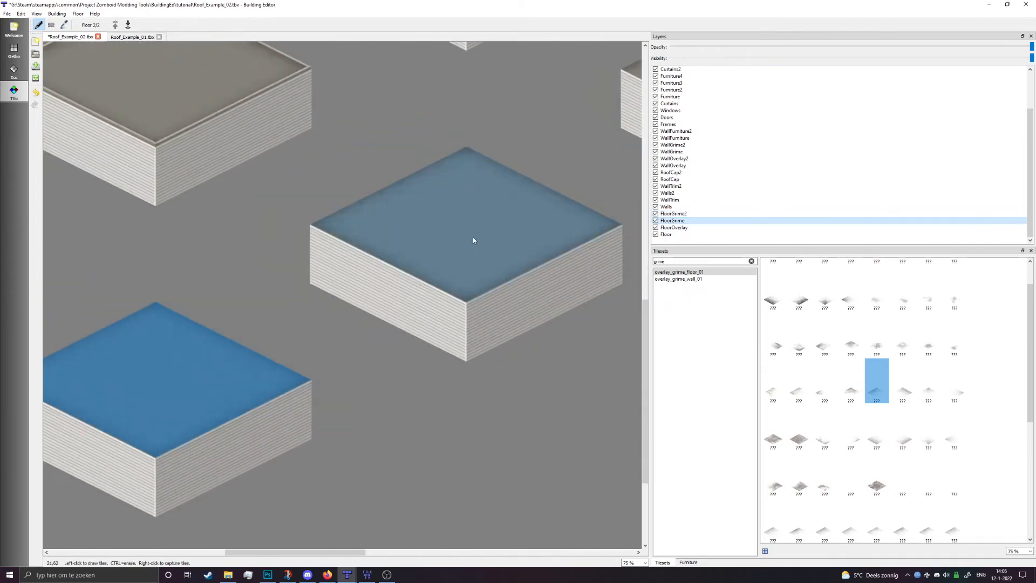
middle_click_drag(522, 216, 443, 211)
left_click(411, 221)
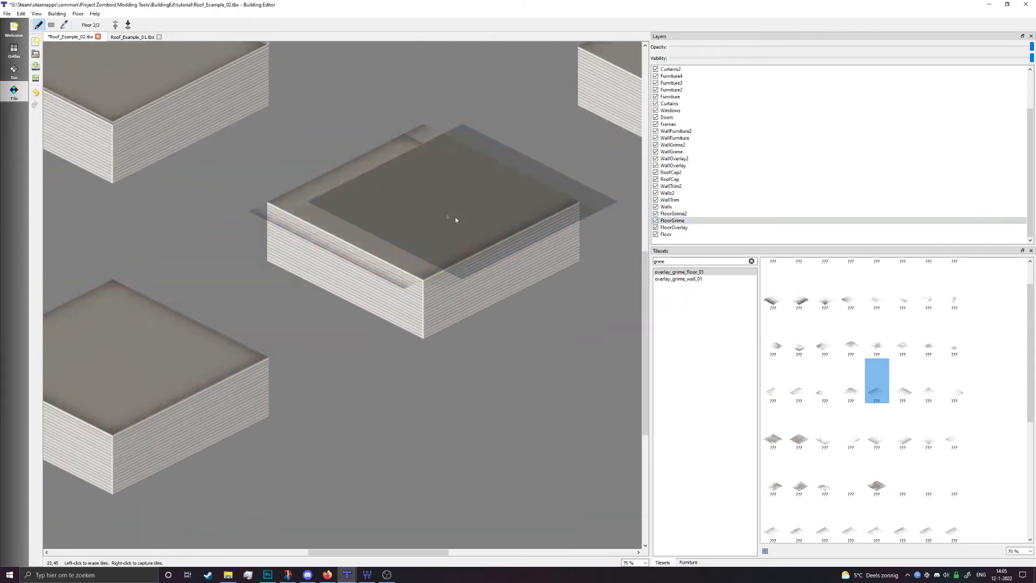
middle_click_drag(614, 103, 298, 214)
middle_click_drag(402, 200, 527, 150)
left_click(392, 98)
middle_click_drag(45, 339, 766, 167)
middle_click_drag(281, 332, 252, 398)
Search the tilesets for "curb" and choose the thick V-shaped corner tile from street_curbs_01.
left_click_drag(697, 260, 598, 248)
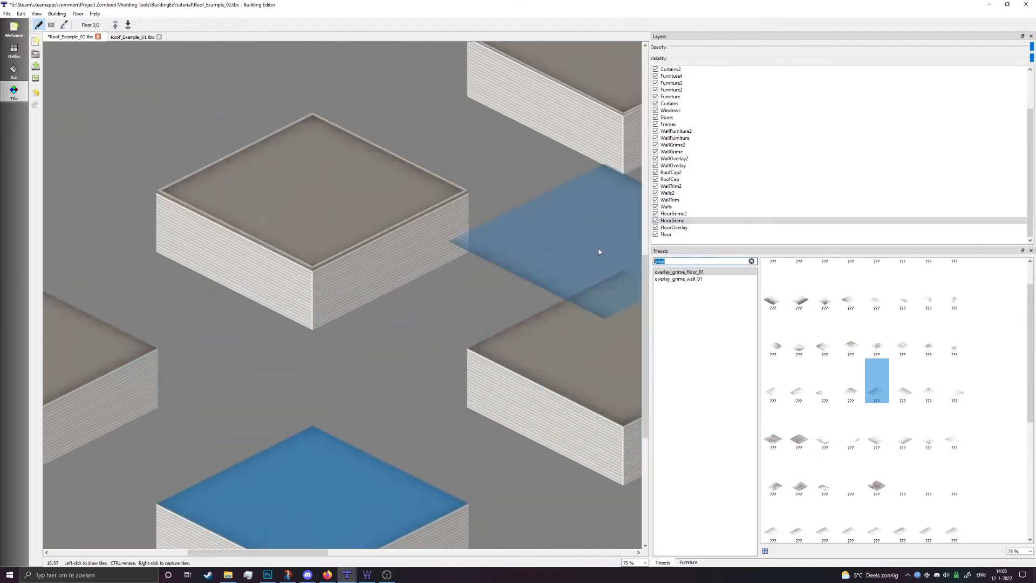
type("curb")
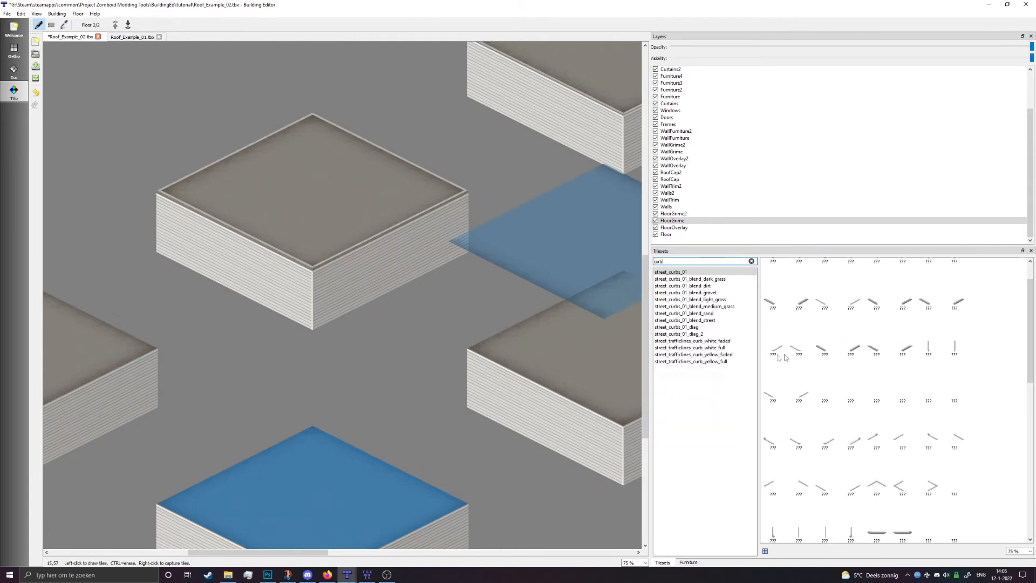
scroll(813, 318, "up", 1)
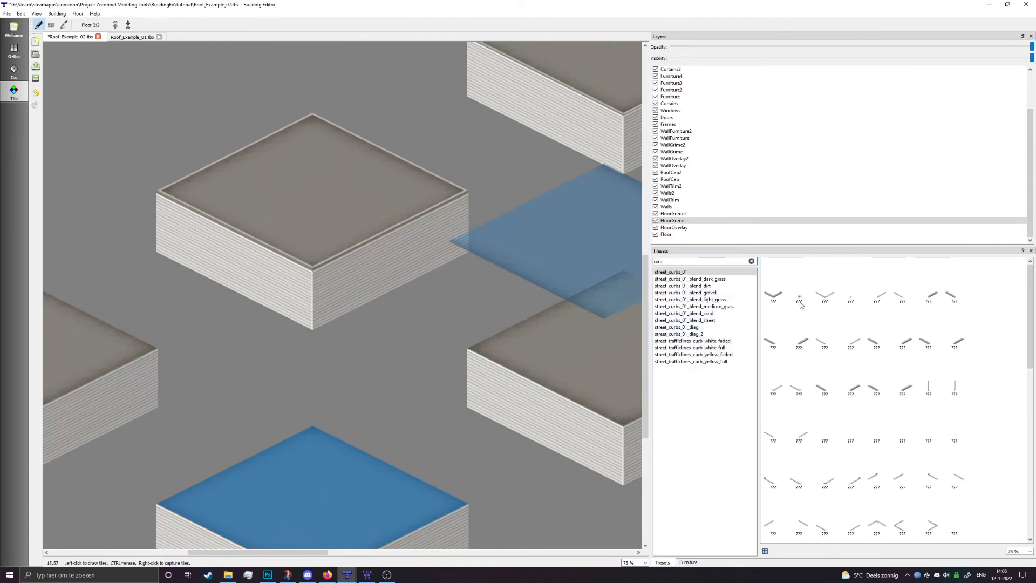
left_click(782, 293)
Try placing the thick curb corner at the roof's southeast corner on the FloorOverlay layer.
middle_click_drag(577, 340, 61, 75)
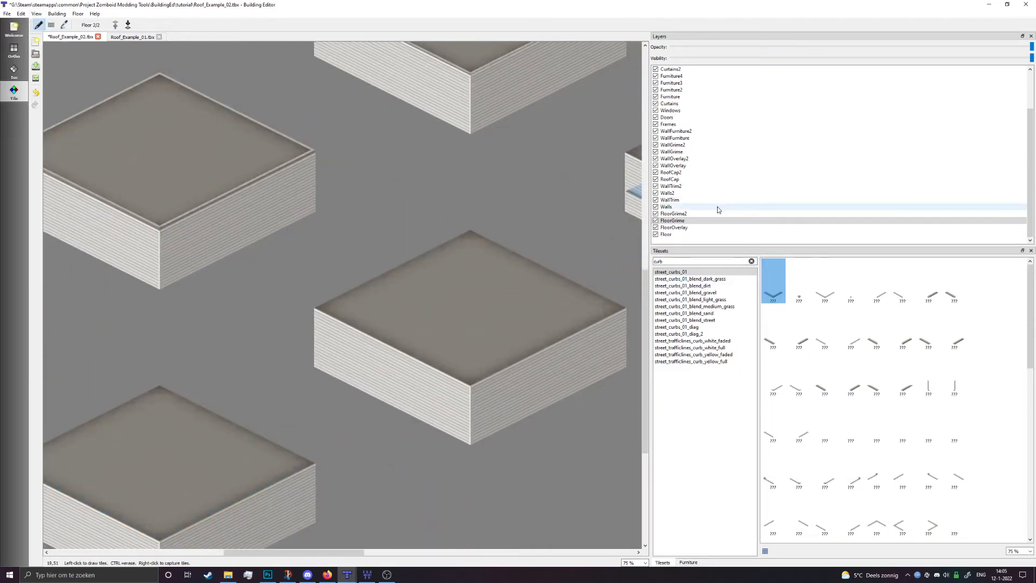
left_click(677, 227)
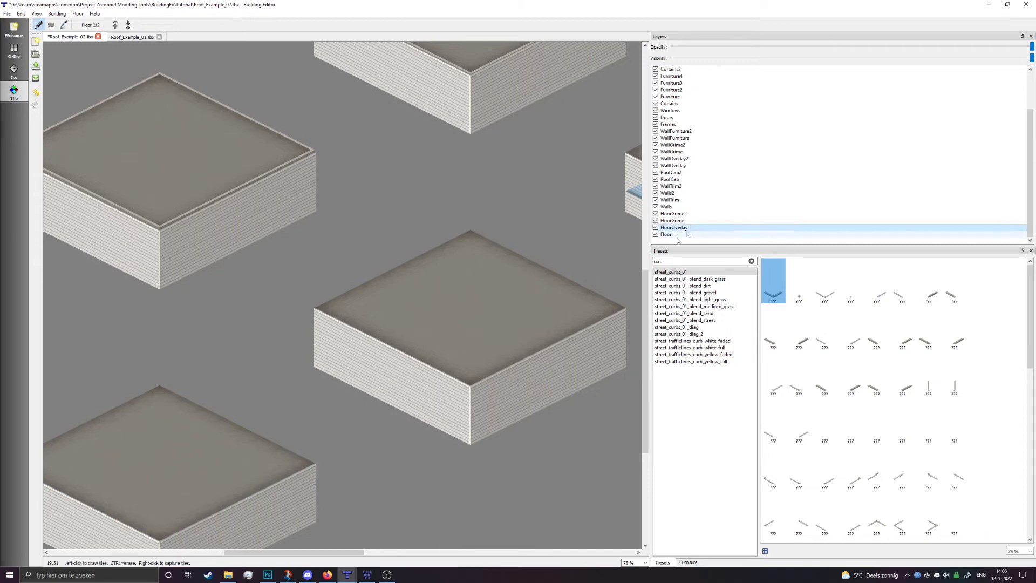
scroll(463, 388, "up", 3, "ctrl")
scroll(498, 508, "up", 2, "ctrl")
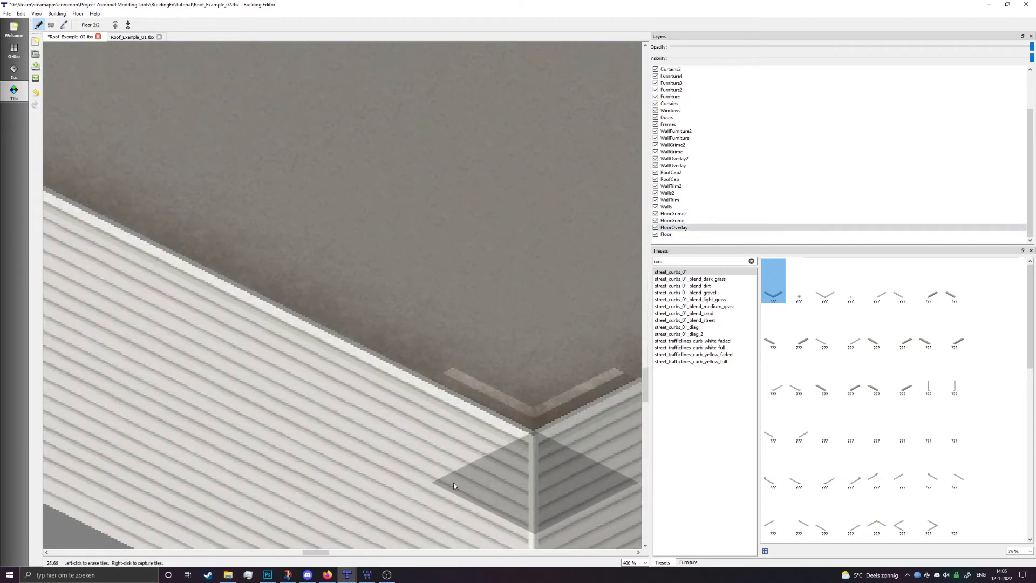
key("ctrl+z")
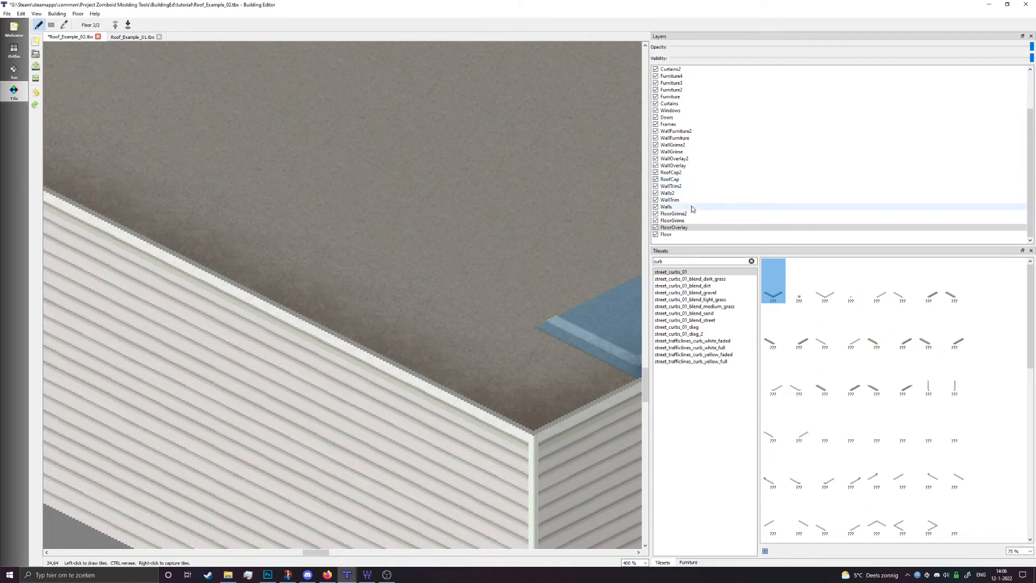
On the RoofCap layer, place the curb corner at the roof's southeast corner and run thick curbs along its southern and eastern edges.
scroll(690, 207, "up", 2)
scroll(693, 213, "down", 2)
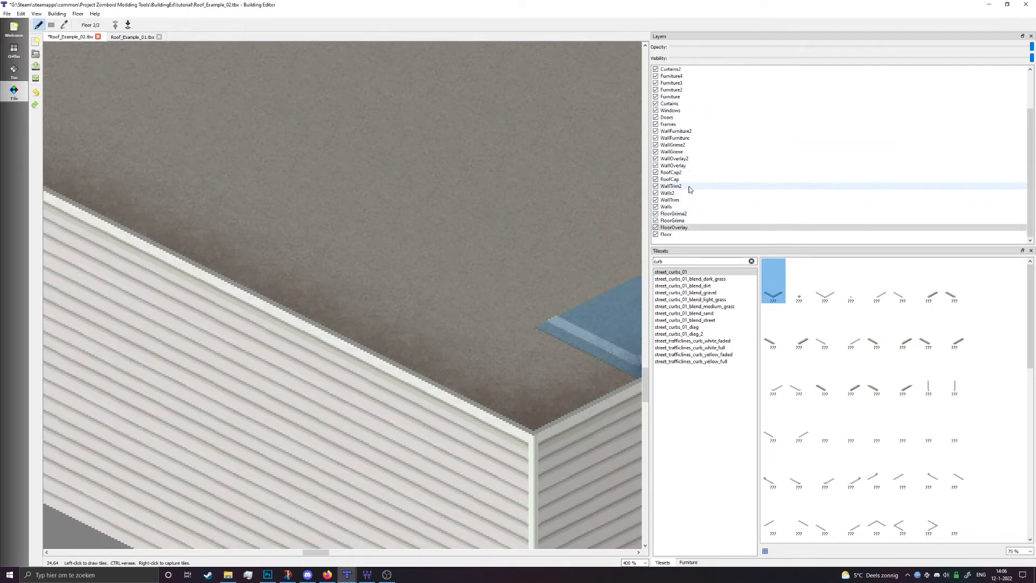
left_click(684, 182)
scroll(540, 372, "down", 3)
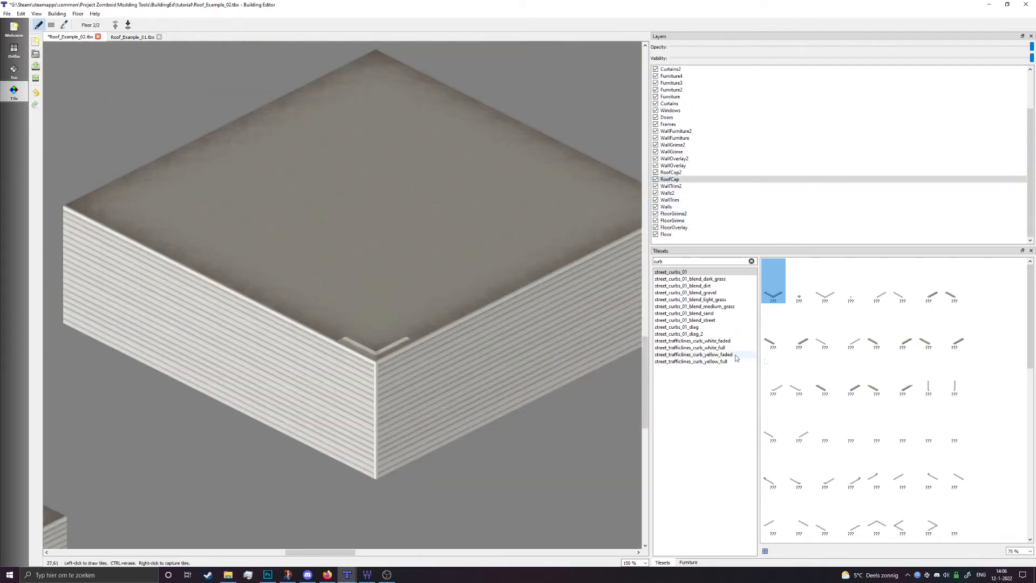
left_click(773, 334)
scroll(432, 378, "down", 2)
left_click_drag(424, 386, 276, 325)
left_click(798, 332)
mouse_move(475, 391)
left_mouse_down()
mouse_move(625, 312)
mouse_move(617, 306)
left_mouse_up()
Place the matching curb end tiles at the roof's northeast and southwest corners.
left_click(902, 286)
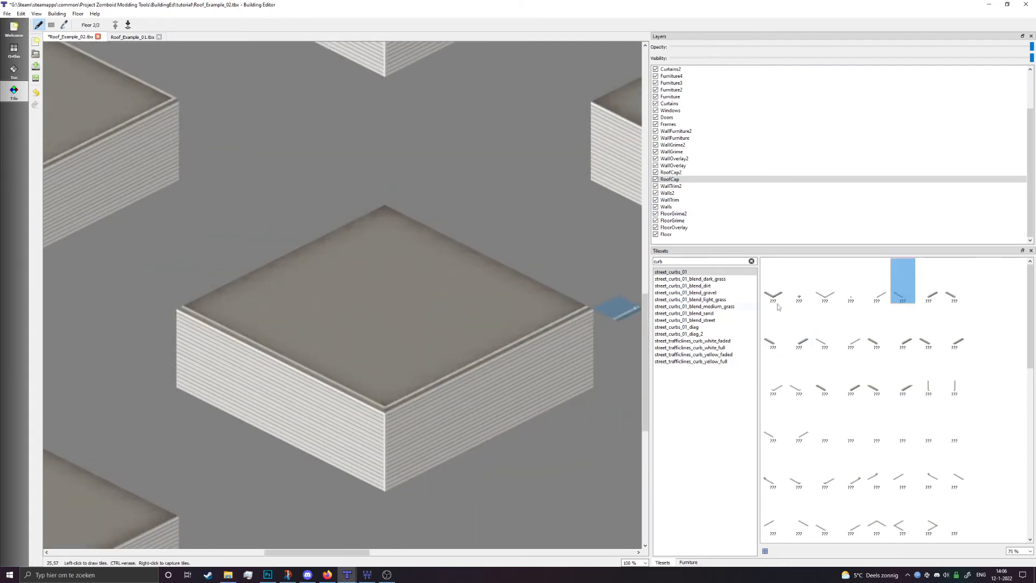
left_click(877, 298)
left_click(198, 292)
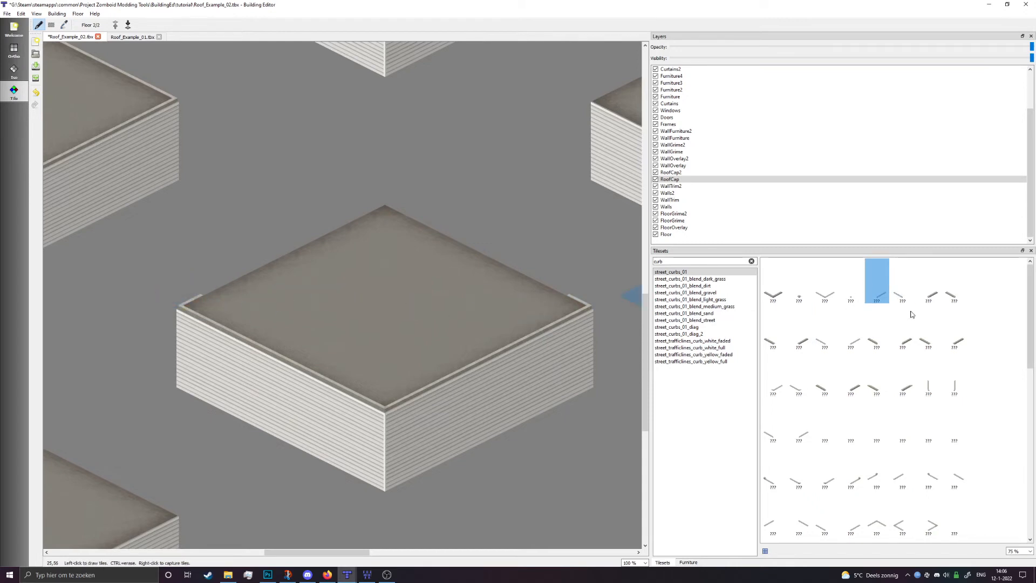
Run thin curb tiles along the roof's western and northern edges and close the northwest corner with the small corner tile.
left_click(850, 327)
left_click_drag(216, 284, 345, 205)
left_click(824, 327)
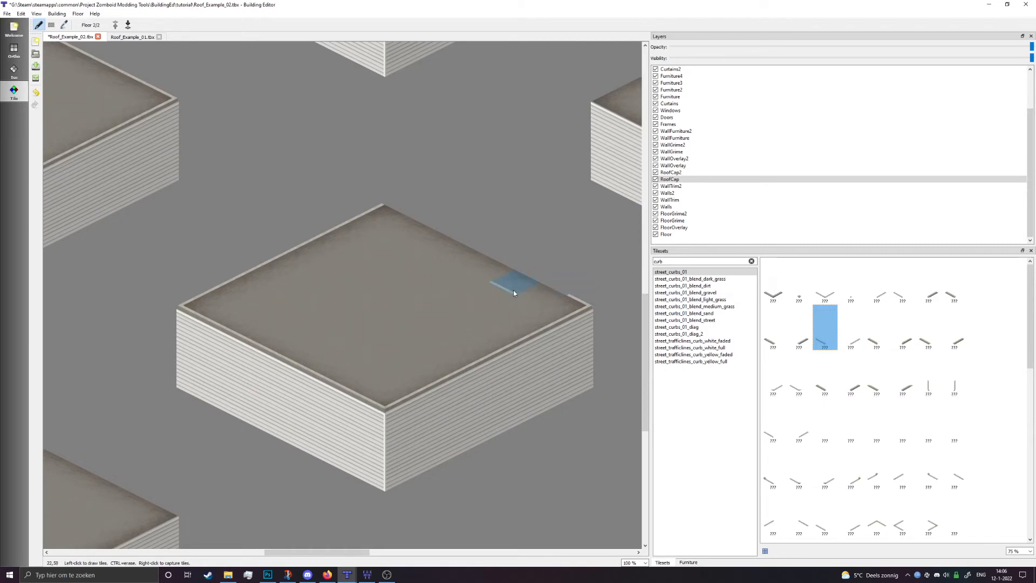
left_click_drag(567, 283, 385, 199)
left_click(851, 280)
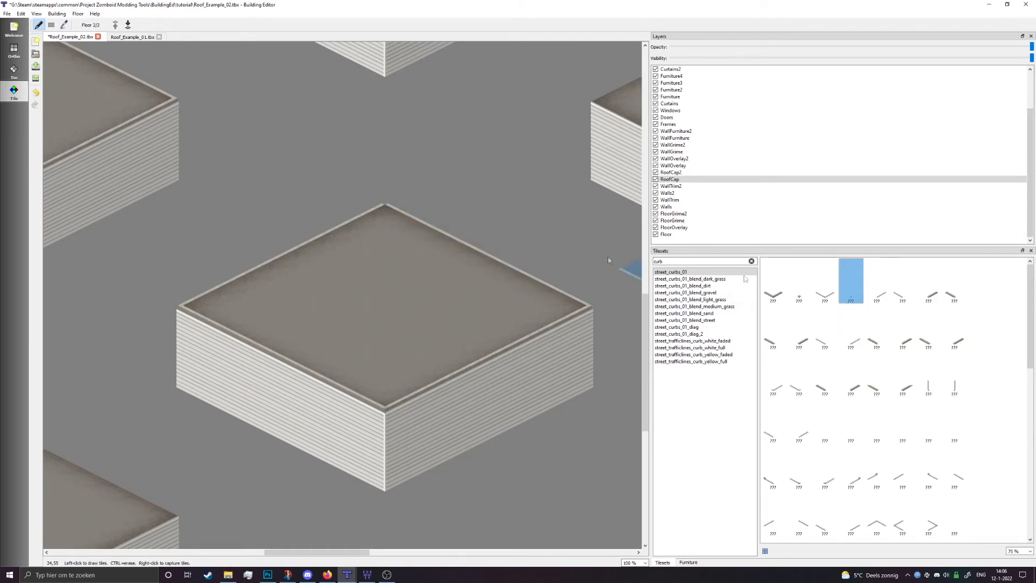
On the next flat roof, run thick curb tiles just outside the northern and western edges.
mouse_move(263, 436)
middle_mouse_down()
mouse_move(656, 469)
mouse_move(361, 441)
middle_mouse_up()
mouse_move(424, 423)
middle_mouse_down()
mouse_move(578, 342)
mouse_move(479, 363)
mouse_move(532, 301)
mouse_move(405, 405)
mouse_move(328, 393)
middle_mouse_up()
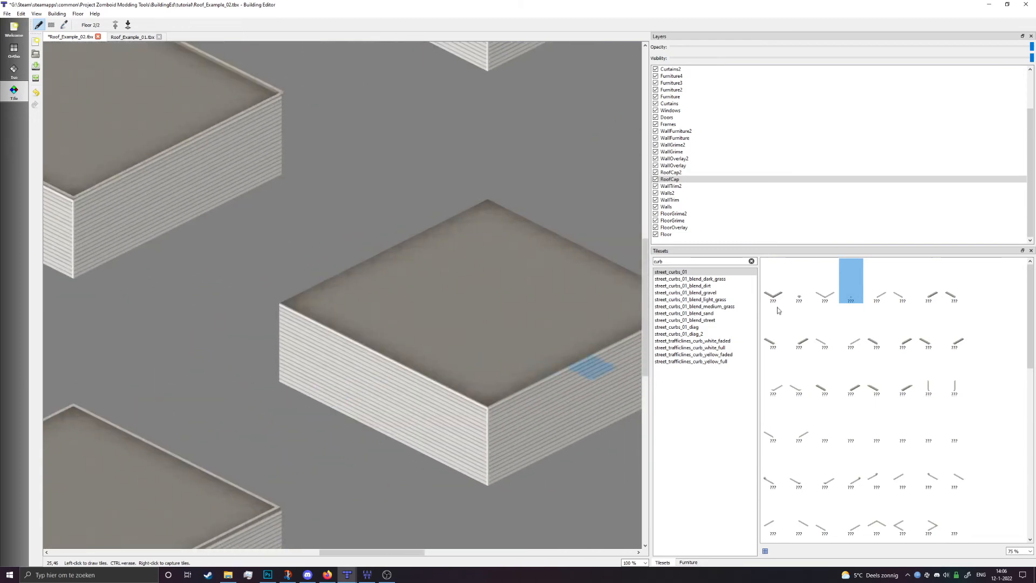
left_click(773, 331)
middle_click_drag(555, 222, 515, 224)
left_click_drag(516, 224, 617, 283)
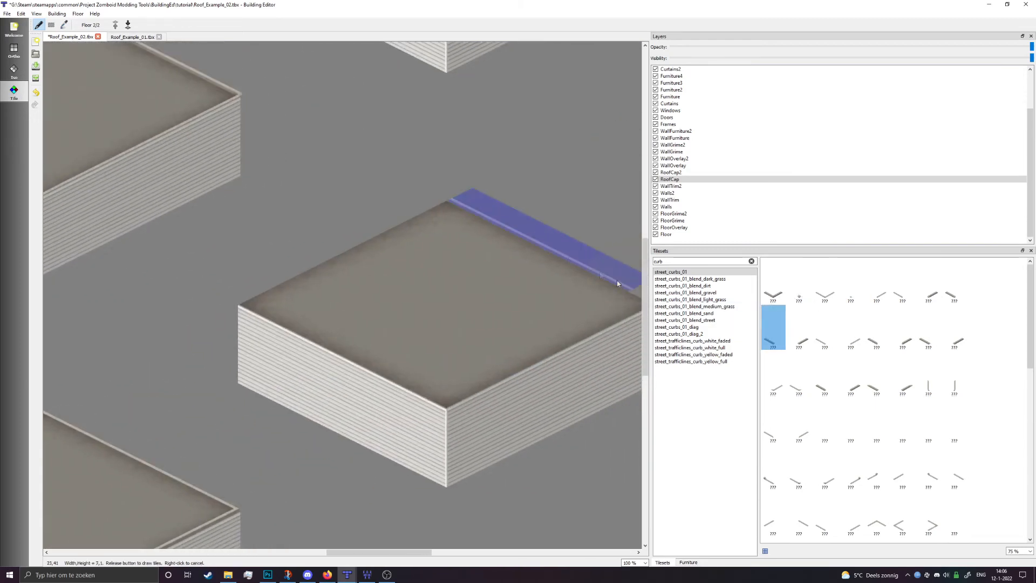
right_click(635, 289)
left_click(799, 330)
left_click_drag(436, 203, 225, 296)
Place the matching thick curb corner pieces at this roof's northwest, southwest and northeast corners.
right_click(612, 294)
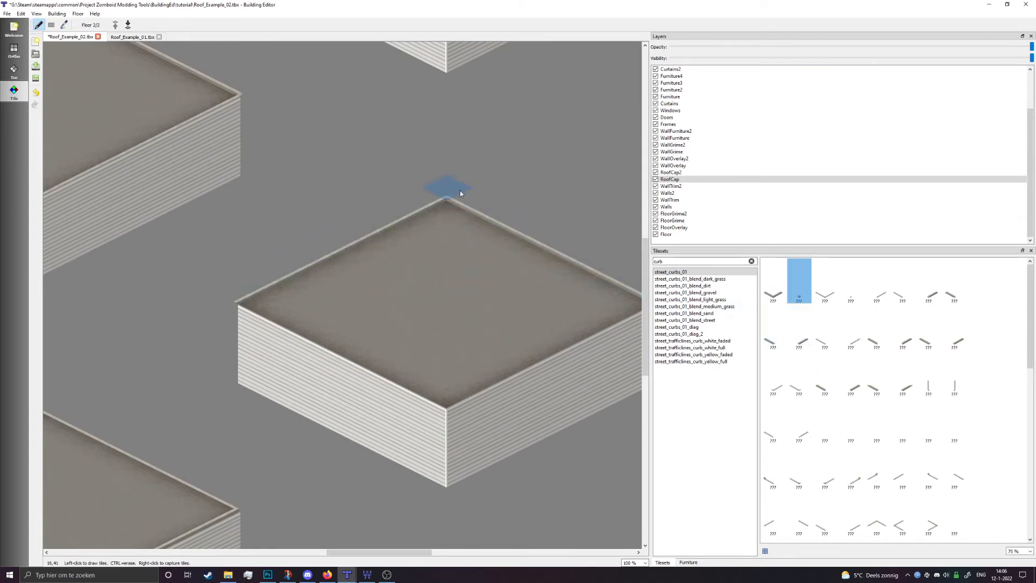
left_click(929, 286)
right_click(620, 281)
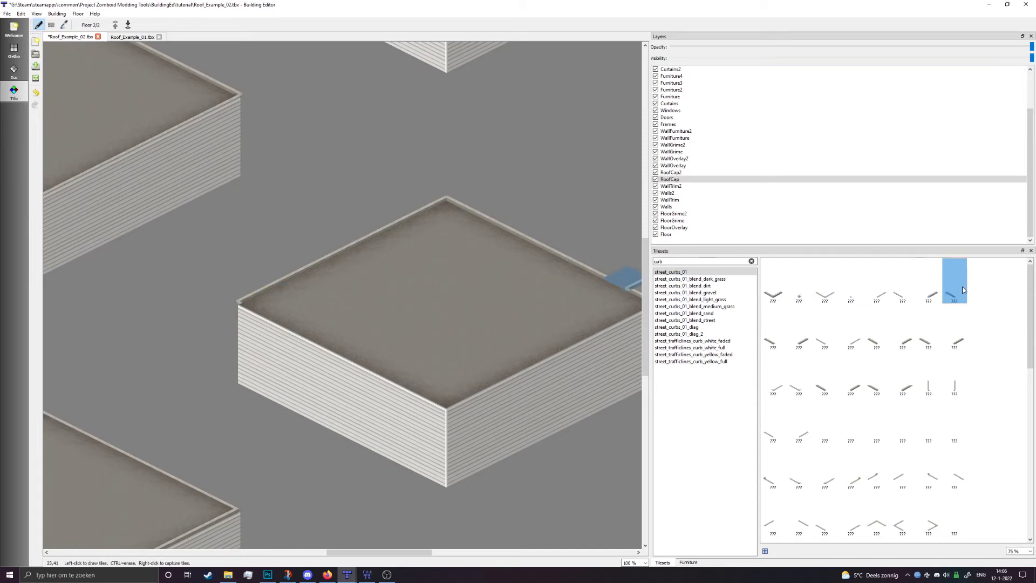
middle_click_drag(621, 282, 561, 275)
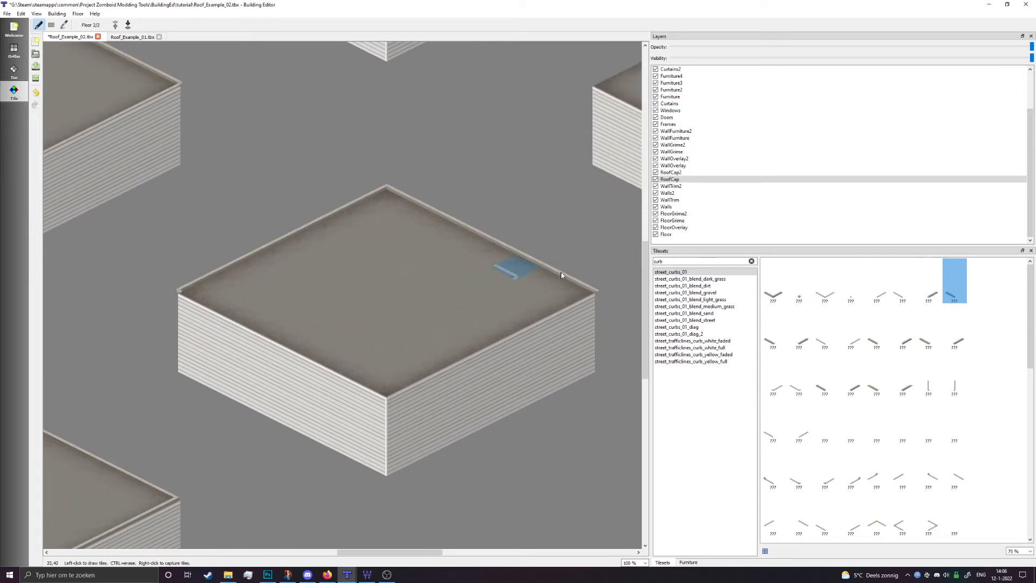
Run thin curb tiles along this roof's eastern and southern edges and join them with the thin southeast corner tile.
left_click(850, 338)
mouse_move(573, 308)
left_mouse_down()
mouse_move(461, 332)
mouse_move(387, 371)
left_mouse_up()
left_click(816, 344)
mouse_move(186, 294)
left_mouse_down()
mouse_move(311, 337)
mouse_move(399, 384)
left_mouse_up()
left_click(824, 291)
left_click(400, 385)
middle_click_drag(436, 482, 449, 479)
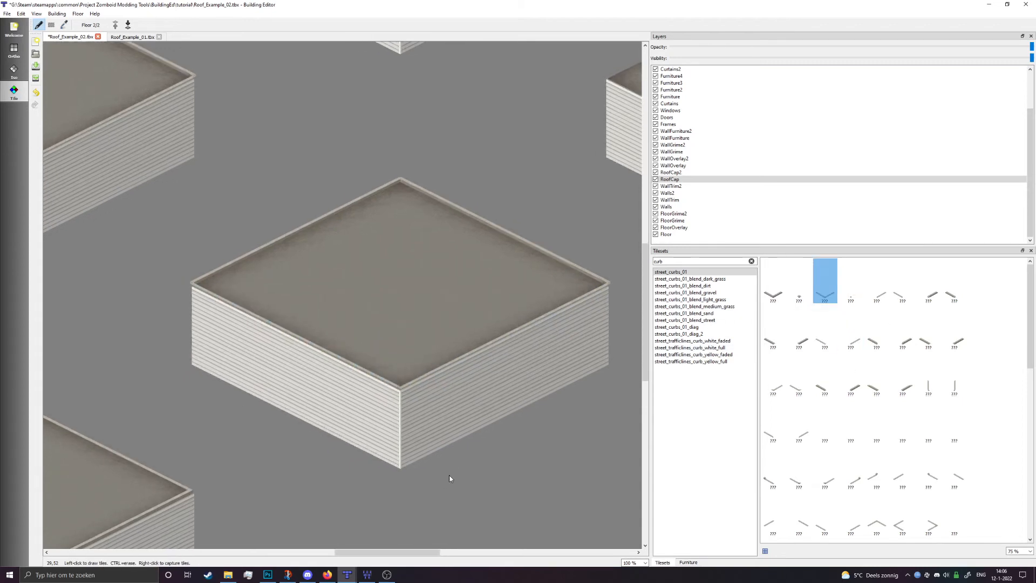
middle_click_drag(404, 405, 406, 429)
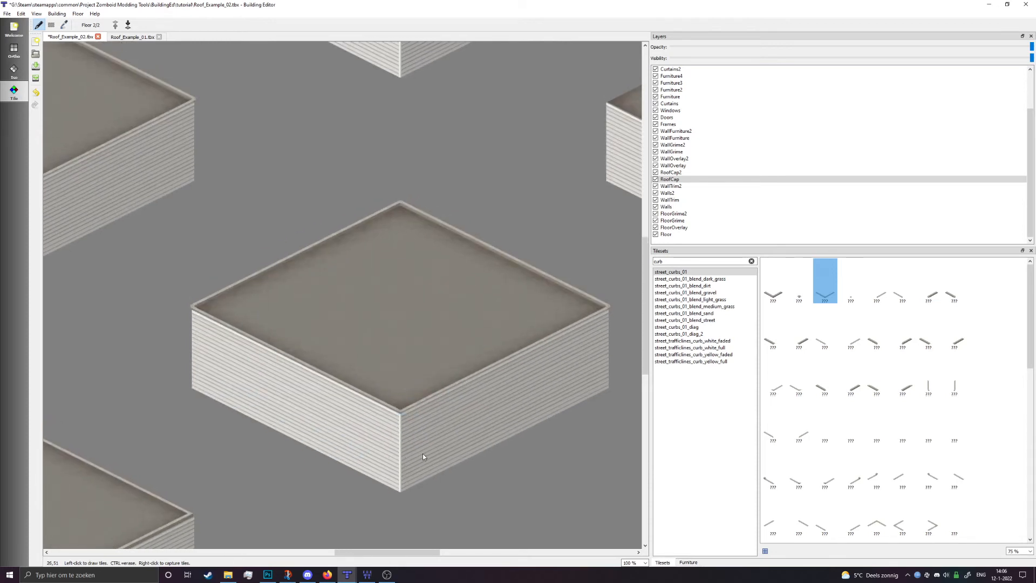
Search the tilesets for "park" and place the light location_community_park_01 corner tile at the next flat roof's southeast corner.
middle_click_drag(423, 456, 454, 440)
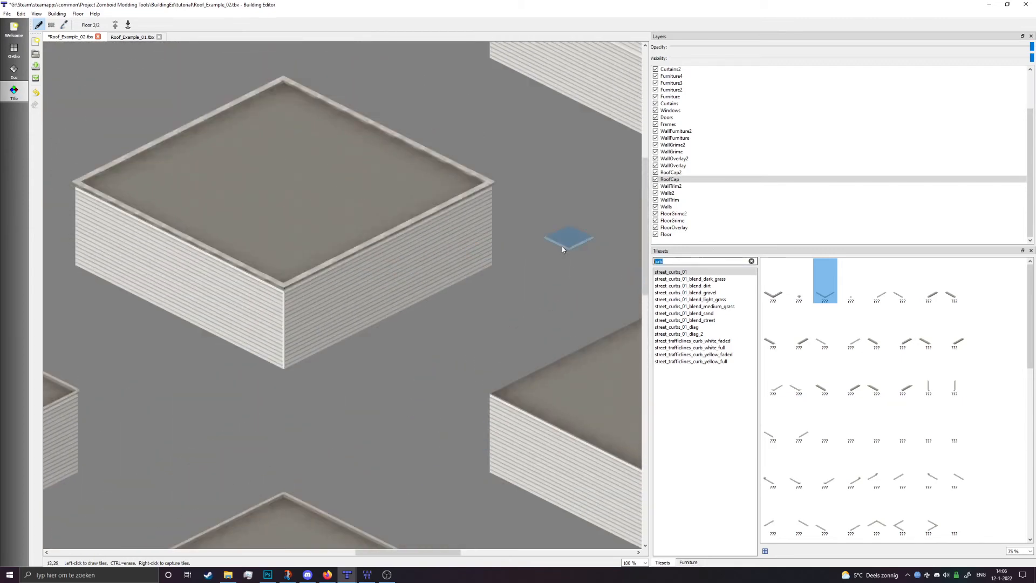
type("park")
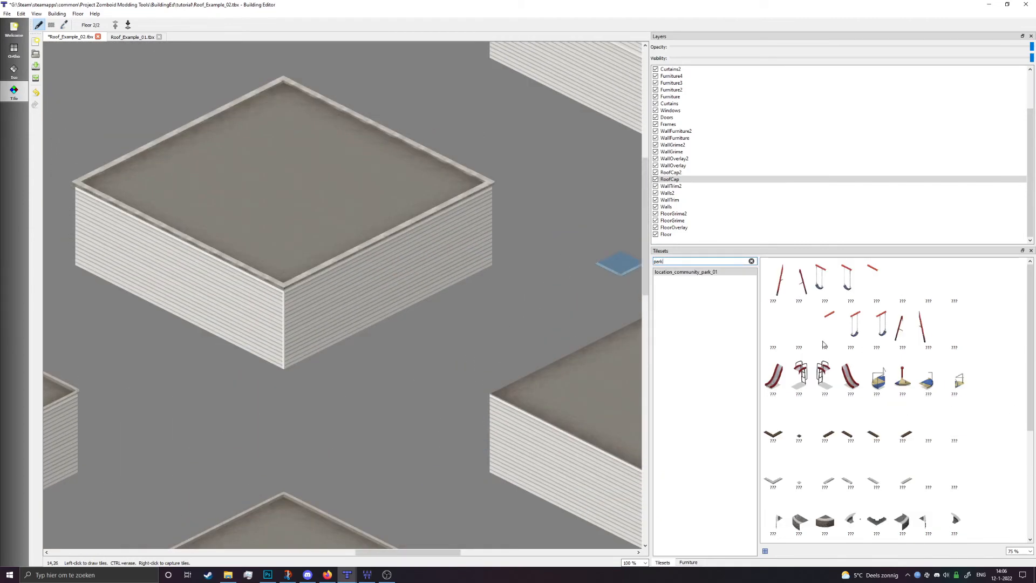
left_click(671, 274)
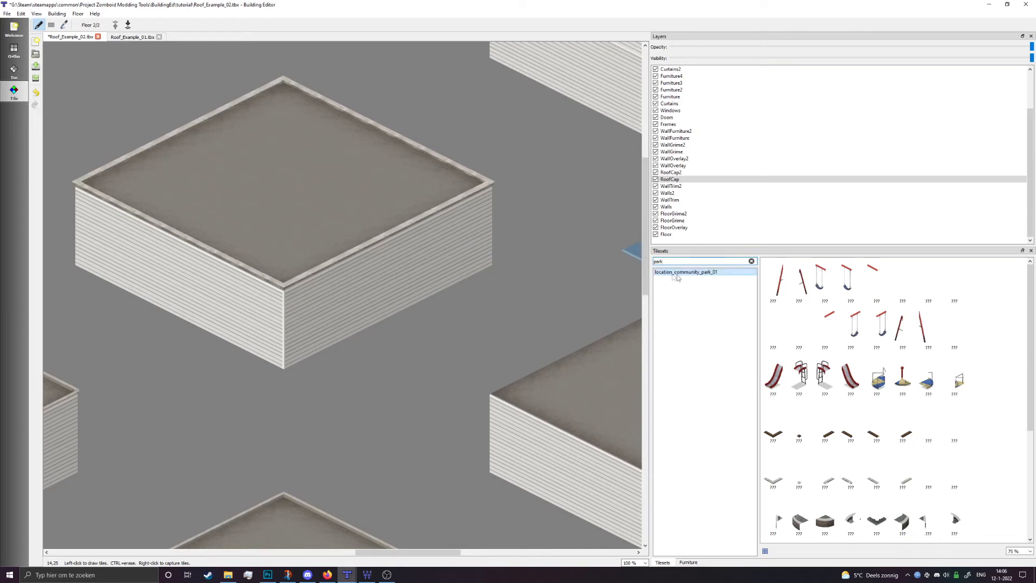
left_click(776, 475)
middle_click_drag(622, 422, 415, 331)
left_click(489, 394)
Place the matching light border tiles at this roof's southwest and northeast corners.
left_click(826, 481)
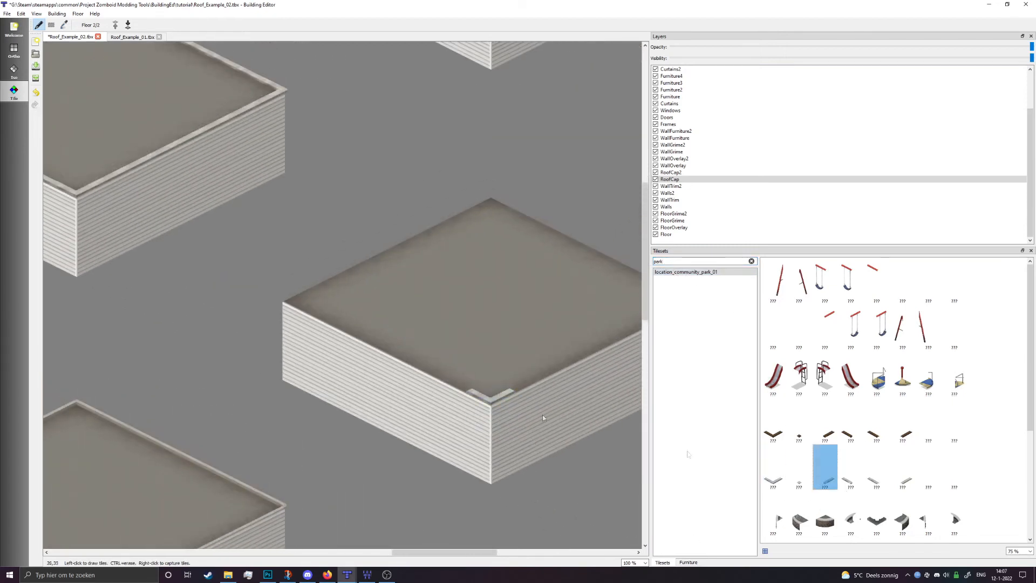
left_click(293, 294)
left_click(851, 475)
middle_click_drag(667, 396, 557, 385)
left_click(578, 284)
Run the light border tiles along the roof's straight edges and close the northwest corner with the small corner tile.
left_click(877, 469)
mouse_move(552, 258)
left_mouse_down()
mouse_move(408, 179)
mouse_move(384, 189)
left_mouse_up()
mouse_move(186, 298)
left_mouse_down()
mouse_move(298, 338)
mouse_move(377, 384)
mouse_move(581, 285)
mouse_move(284, 224)
mouse_move(326, 201)
left_mouse_up()
left_click(898, 474)
left_click(799, 467)
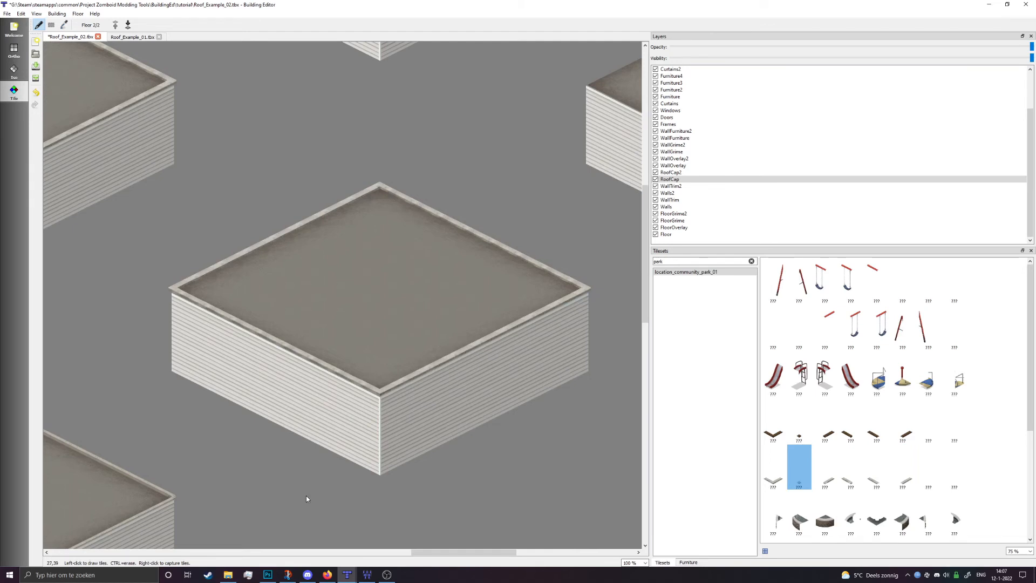
Replace the light border with the brown park border tiles at the southeast and southwest corners and along the southern edge.
left_click(773, 429)
left_click(379, 384)
left_click(824, 434)
left_click(186, 282)
left_click(876, 435)
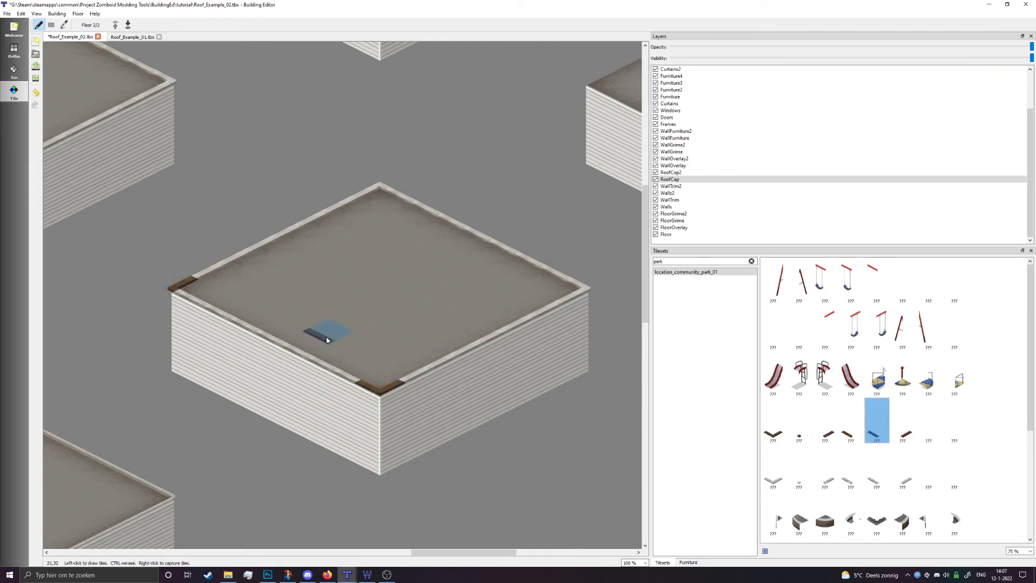
left_click_drag(371, 379, 181, 290)
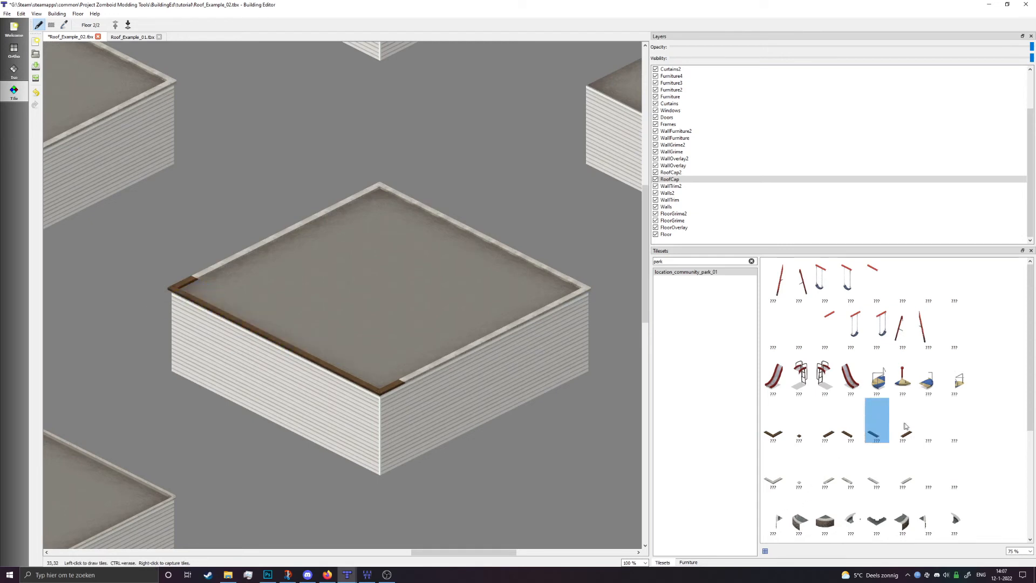
Run the brown park border tiles along the roof's eastern and western edges and place the small brown corner tile at the northwest corner.
left_click(903, 432)
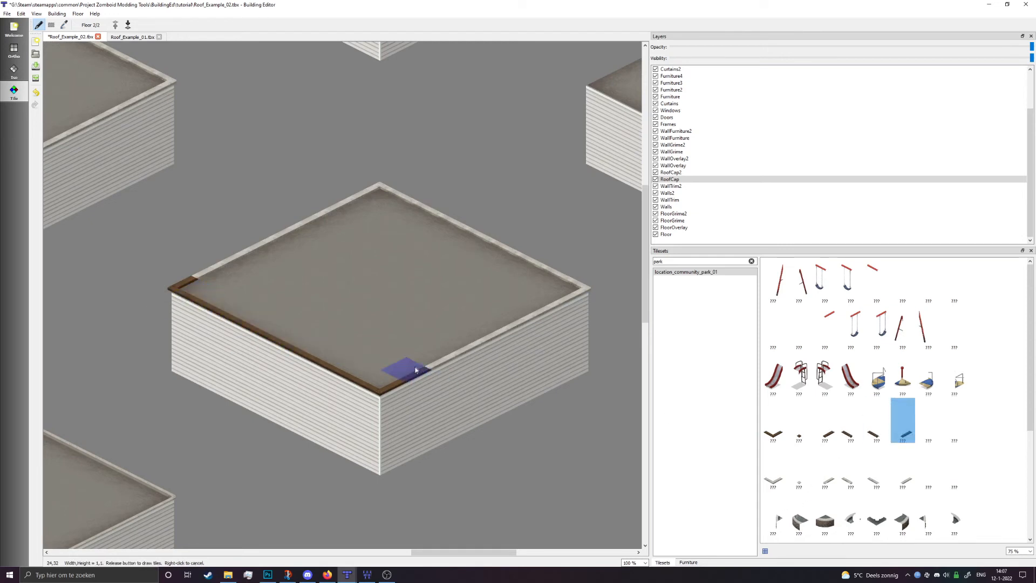
left_click_drag(414, 367, 580, 293)
left_click_drag(203, 268, 377, 184)
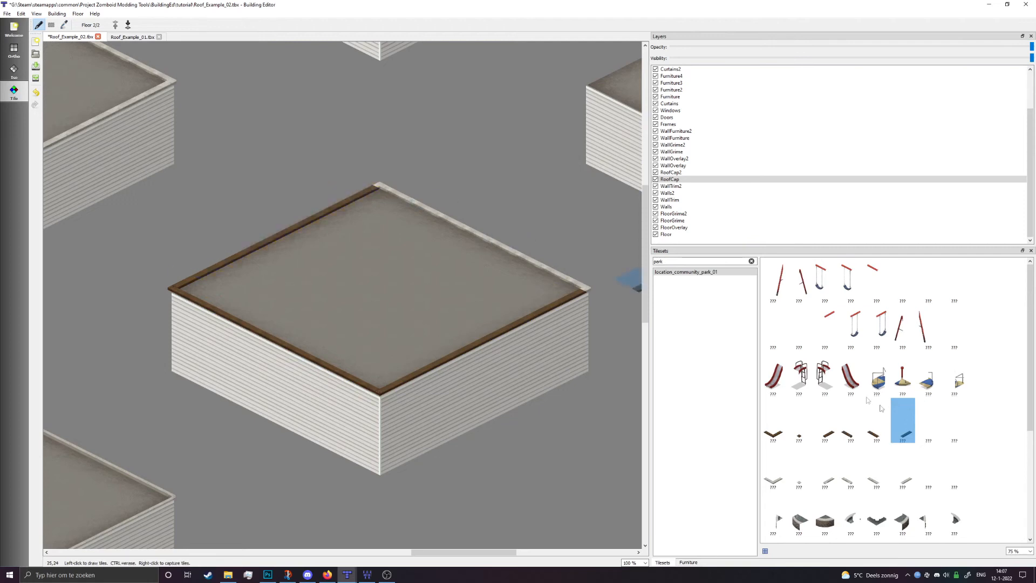
left_click(799, 432)
left_click(374, 177)
Place the brown border end tile at the roof's northeast corner and fill the northern edge with the matching straight brown tiles.
left_click(851, 431)
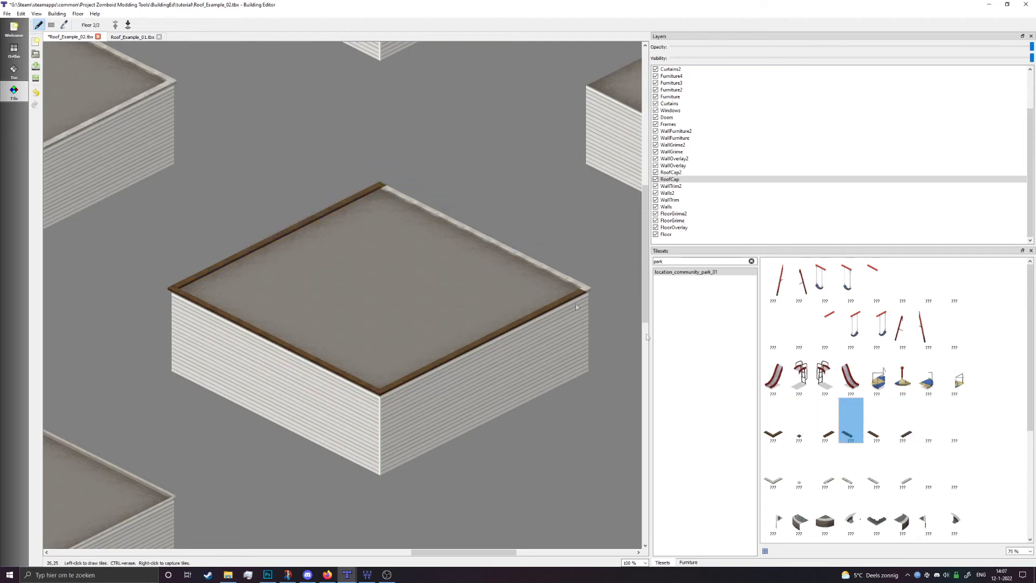
left_click(587, 280)
left_click(877, 432)
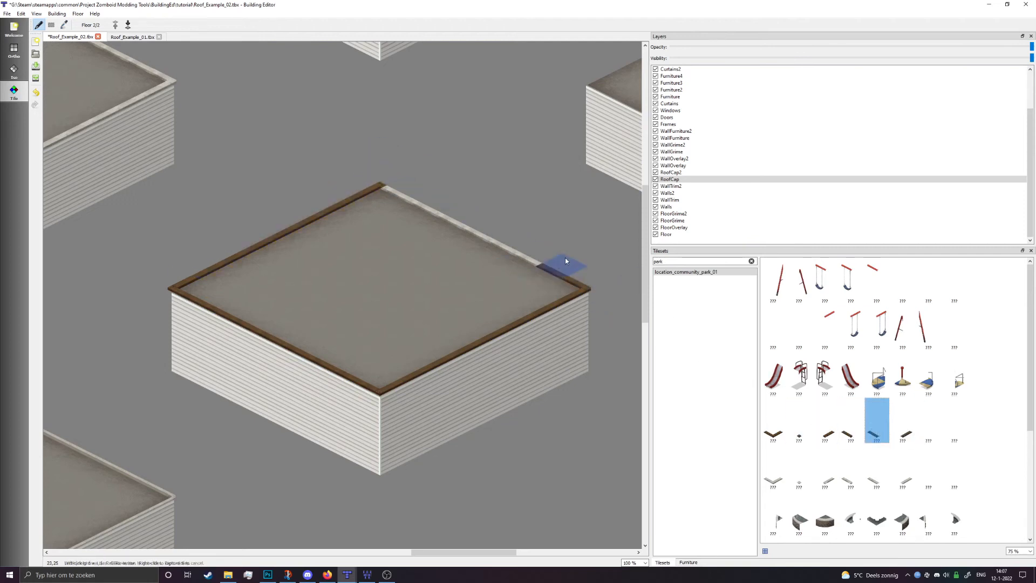
left_click_drag(565, 258, 411, 189)
scroll(471, 451, "up", 3, "ctrl")
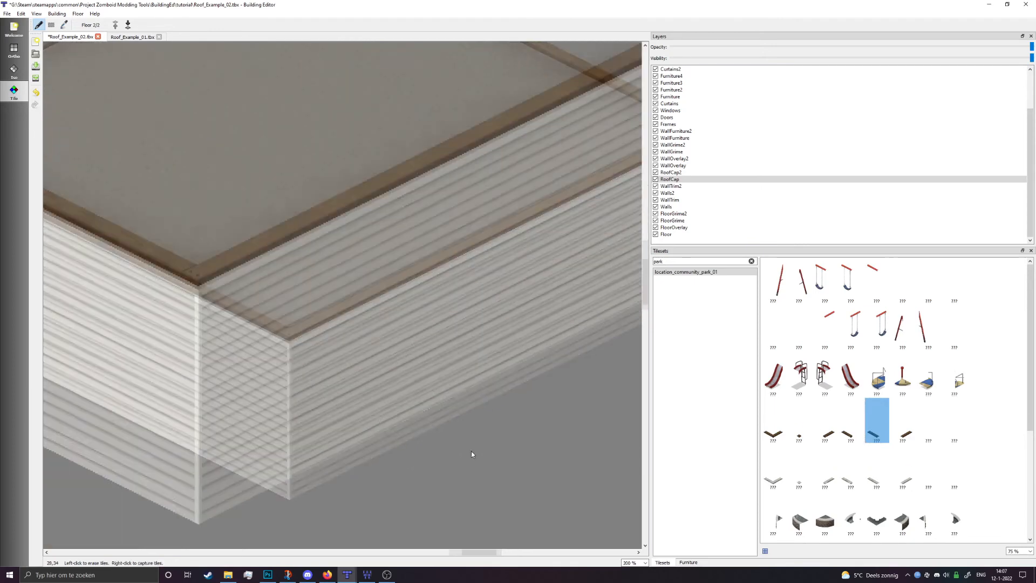
scroll(448, 436, "down", 3, "ctrl")
Switch to Iso editing and choose the beige railing with the dark handrail from fixtures_railings_01 as the exterior wall.
middle_click_drag(493, 315, 426, 542)
middle_click_drag(431, 343, 490, 506)
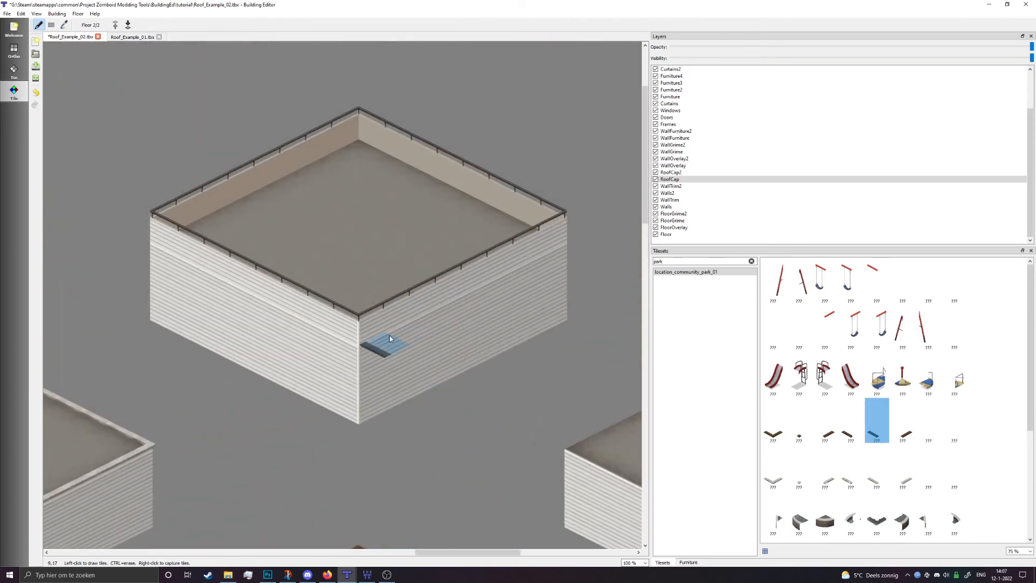
middle_click_drag(465, 390, 380, 362)
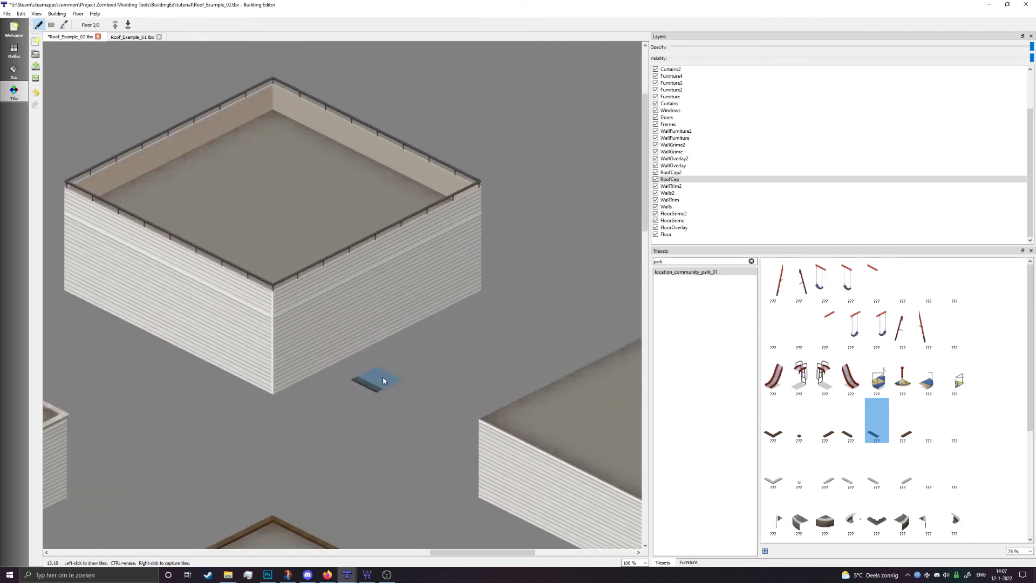
scroll(435, 372, "down", 1, "ctrl")
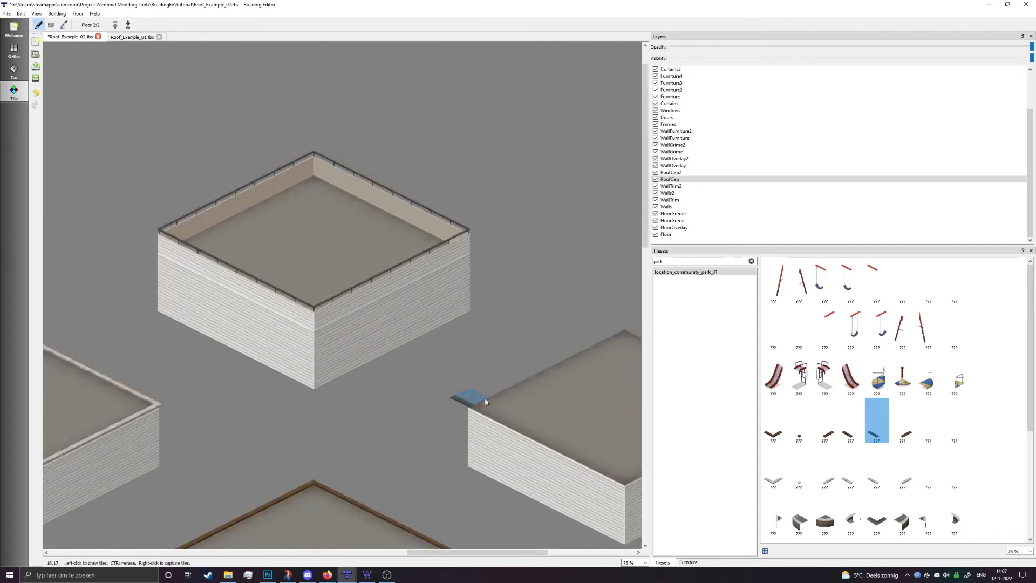
middle_click_drag(437, 403, 308, 359)
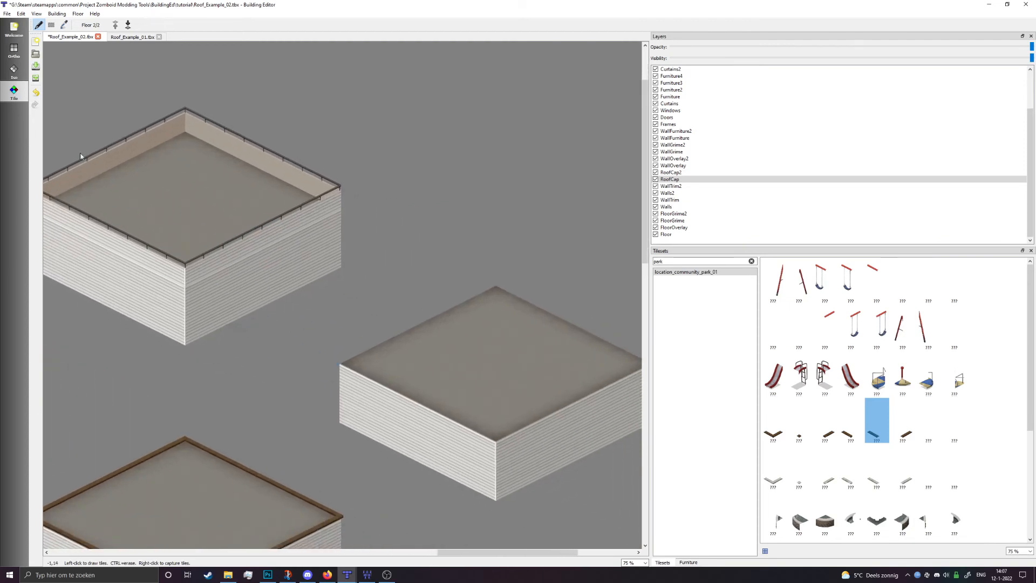
left_click(19, 77)
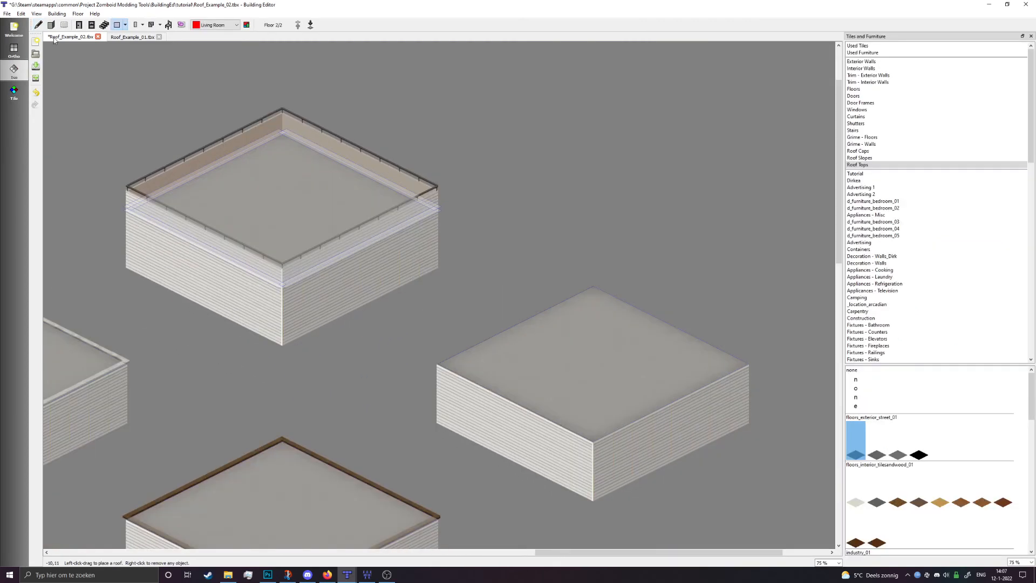
left_click(865, 62)
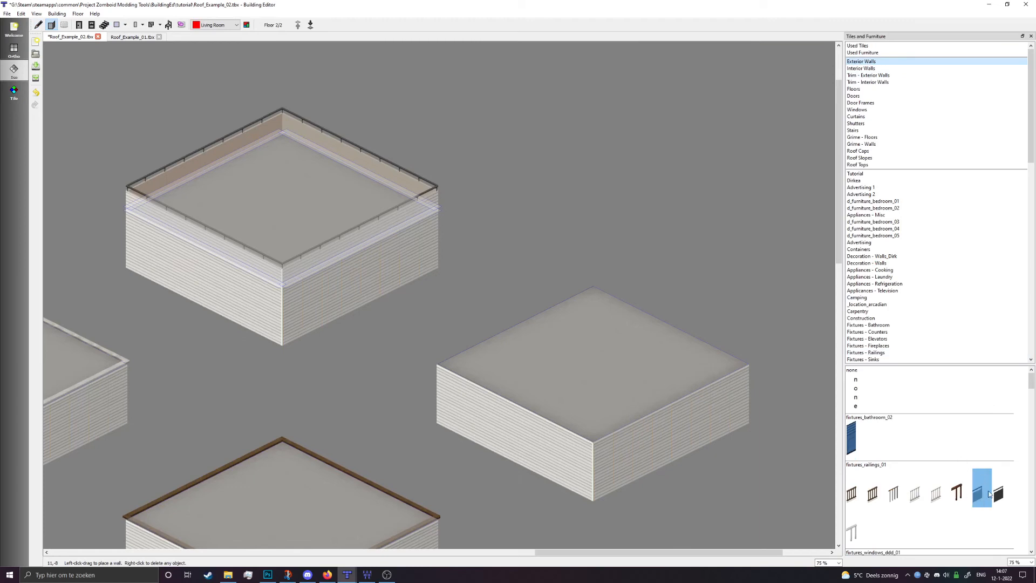
middle_click_drag(620, 284, 582, 253)
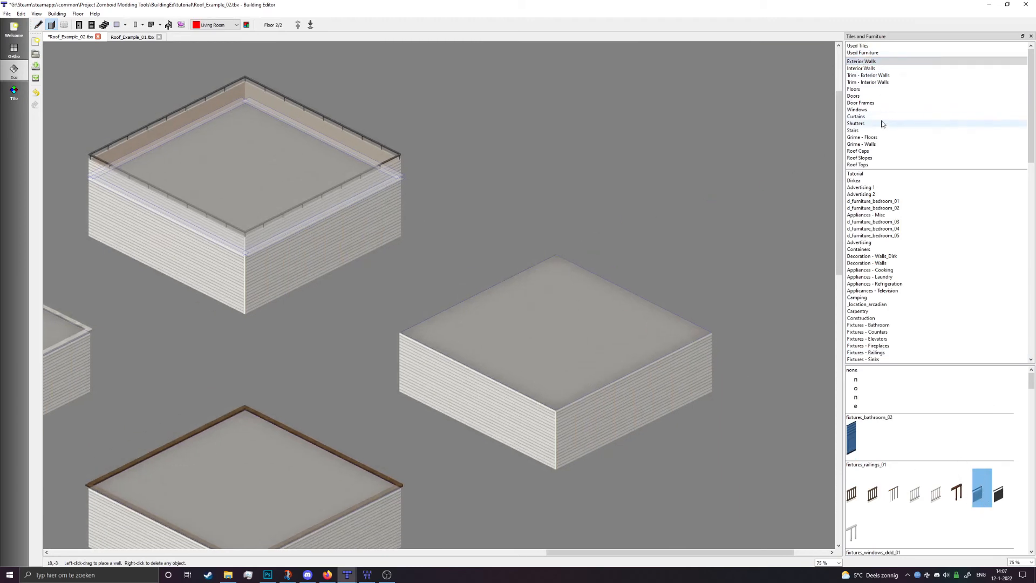
Open the tile definitions for Exterior Walls and remove the last entry, which contains missing tiles.
double_click(863, 62)
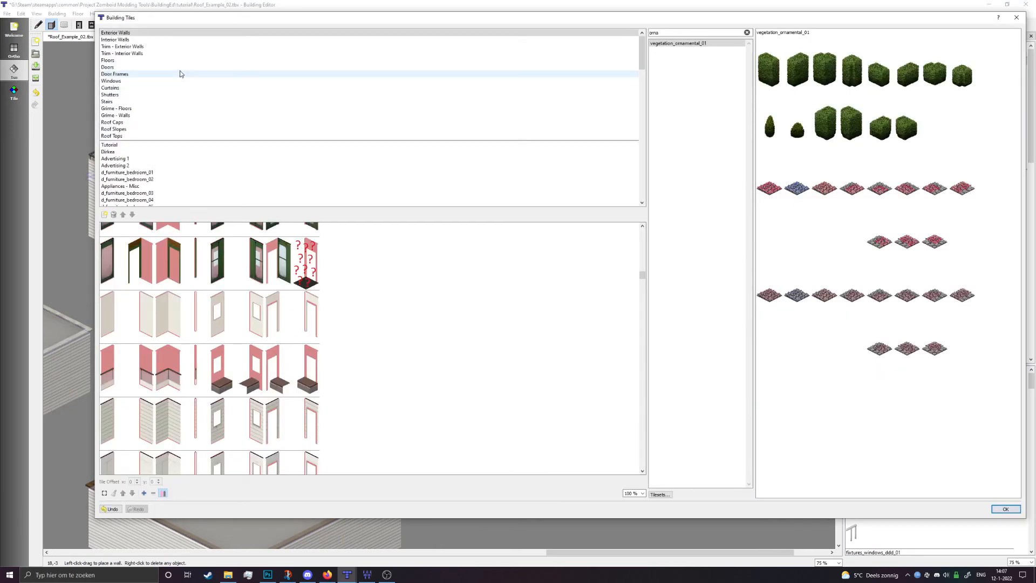
scroll(522, 327, "up", 1)
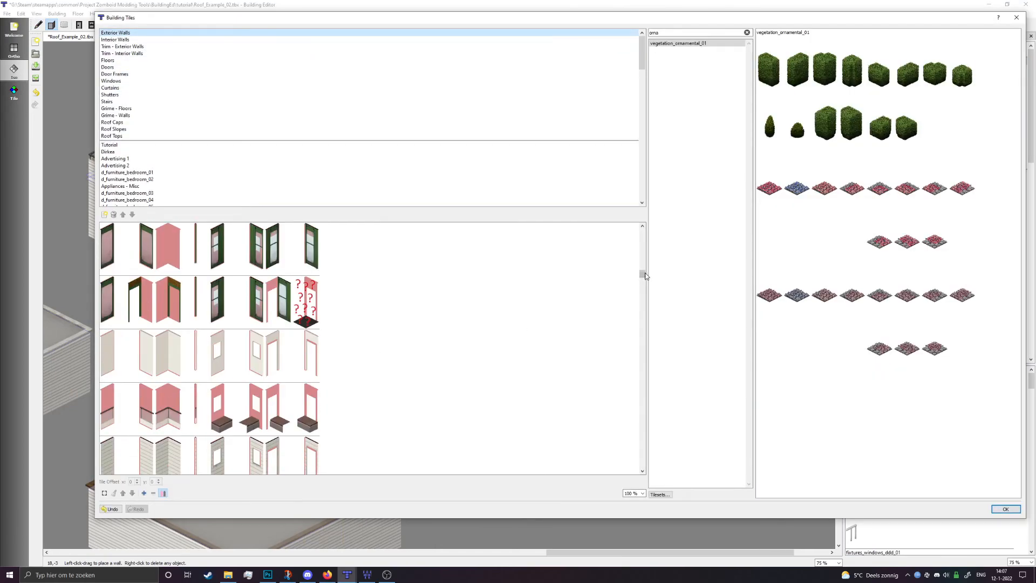
left_click_drag(642, 274, 637, 318)
scroll(168, 468, "down", 3)
scroll(172, 464, "down", 3)
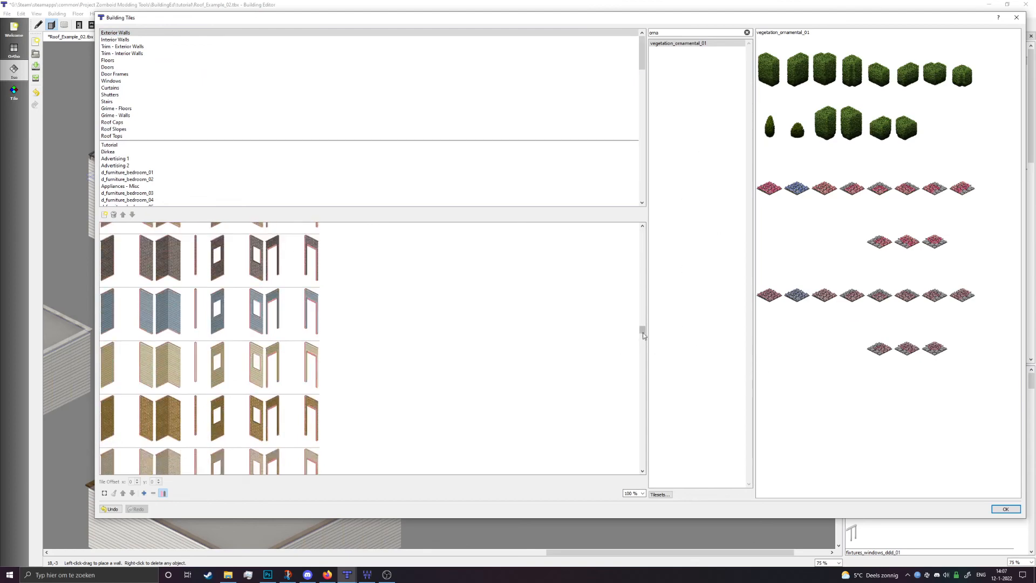
left_click_drag(643, 330, 643, 463)
left_click(168, 451)
left_click(154, 481)
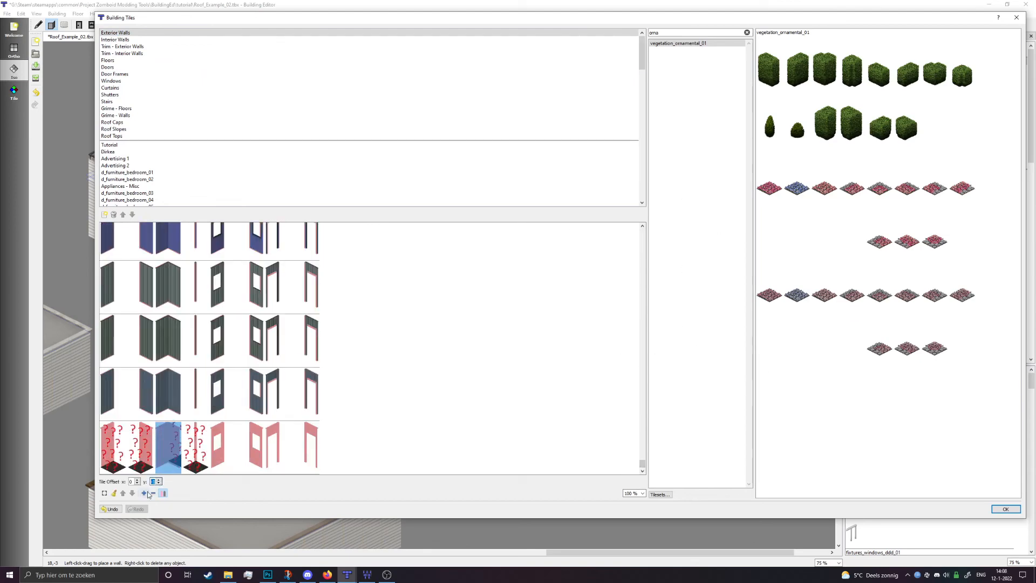
left_click(152, 493)
left_click(176, 436)
Add an empty exterior wall entry, search the tilesets for "rail", and fill its straight and corner slots with beige fixtures_railings_01 tiles.
left_click(143, 493)
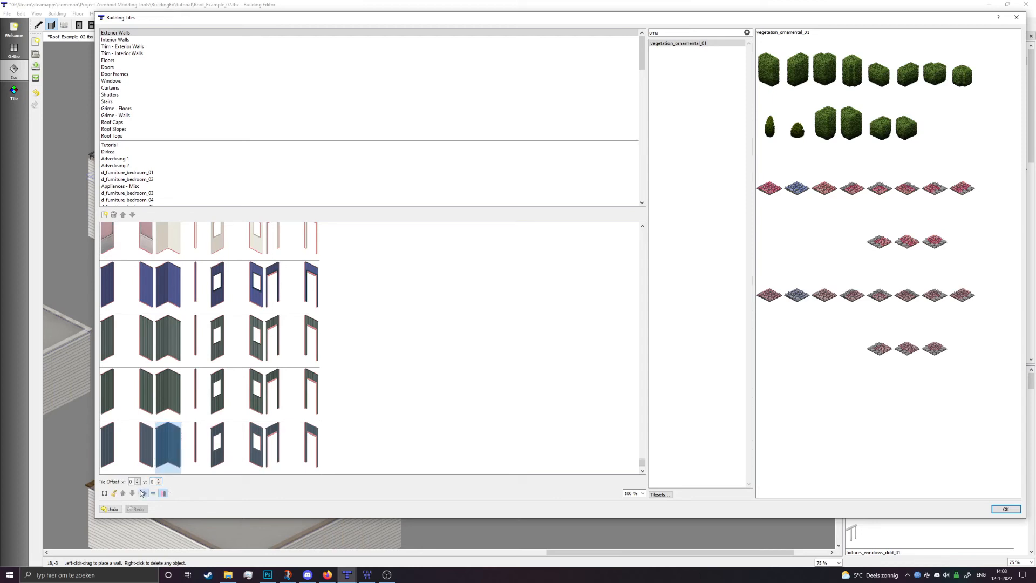
scroll(170, 423, "down", 1)
left_click(115, 448)
double_click(654, 32)
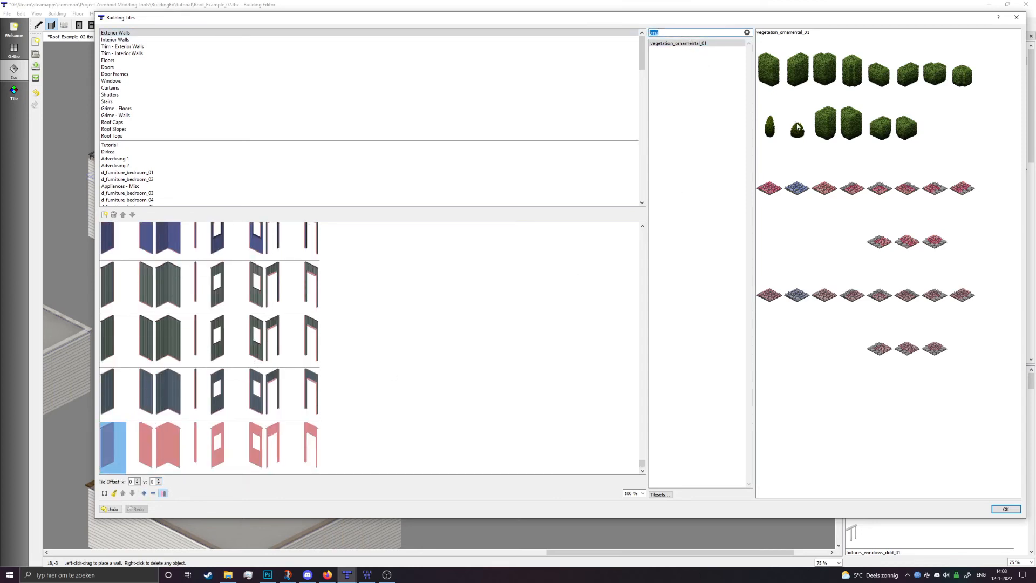
type("rail")
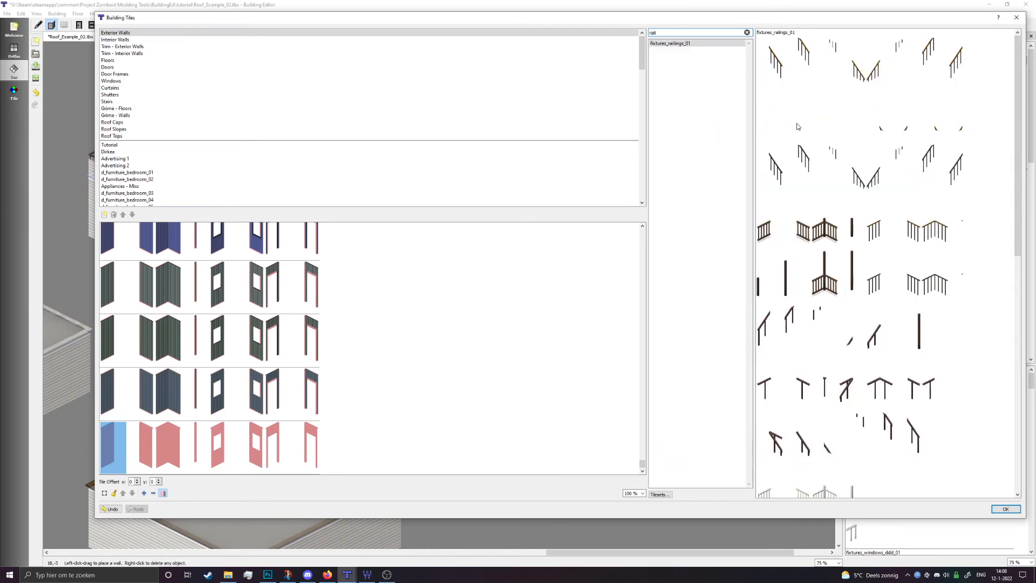
scroll(917, 341, "down", 4)
left_click_drag(776, 311, 147, 451)
left_click_drag(824, 311, 180, 456)
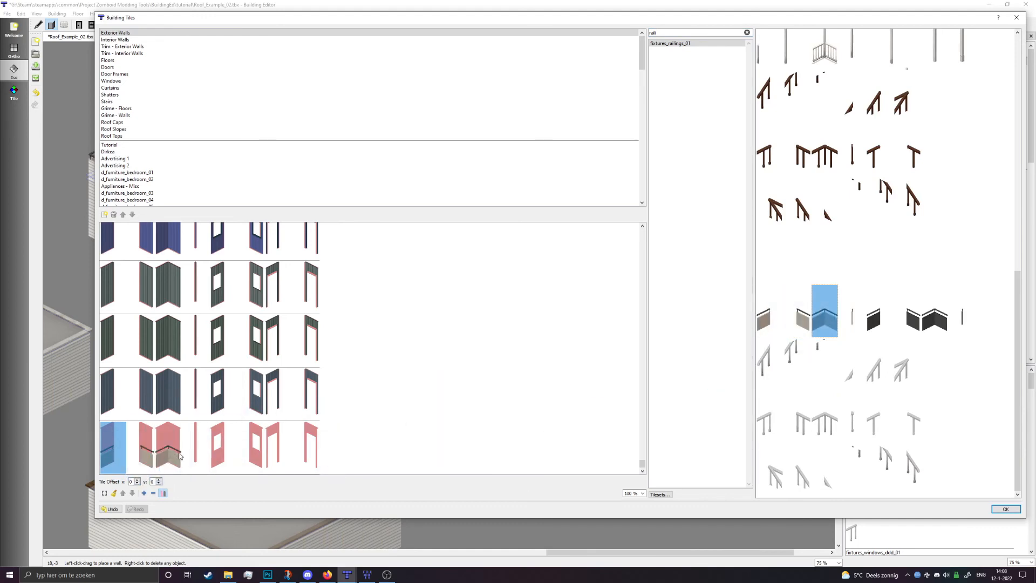
Remove the example railing entry from the exterior wall definitions and close the Building Tiles dialog.
left_click(169, 447)
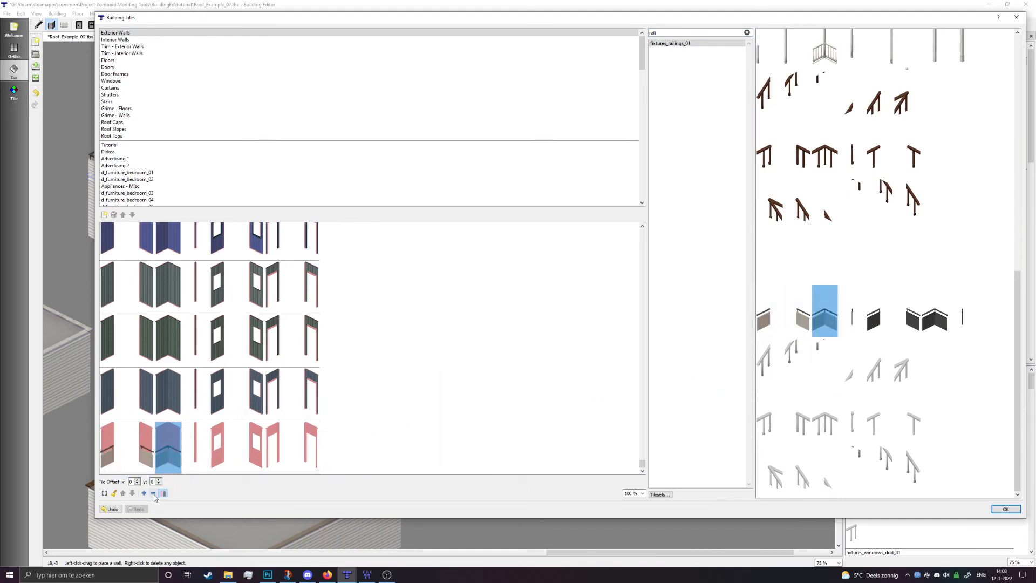
left_click(153, 493)
left_click(1006, 508)
Draw railing walls around the next flat roof and undo the ones on its southern and eastern edges.
mouse_move(399, 330)
left_mouse_down()
mouse_move(564, 265)
mouse_move(556, 256)
mouse_move(727, 357)
mouse_move(712, 331)
mouse_move(555, 411)
mouse_move(396, 346)
left_mouse_up()
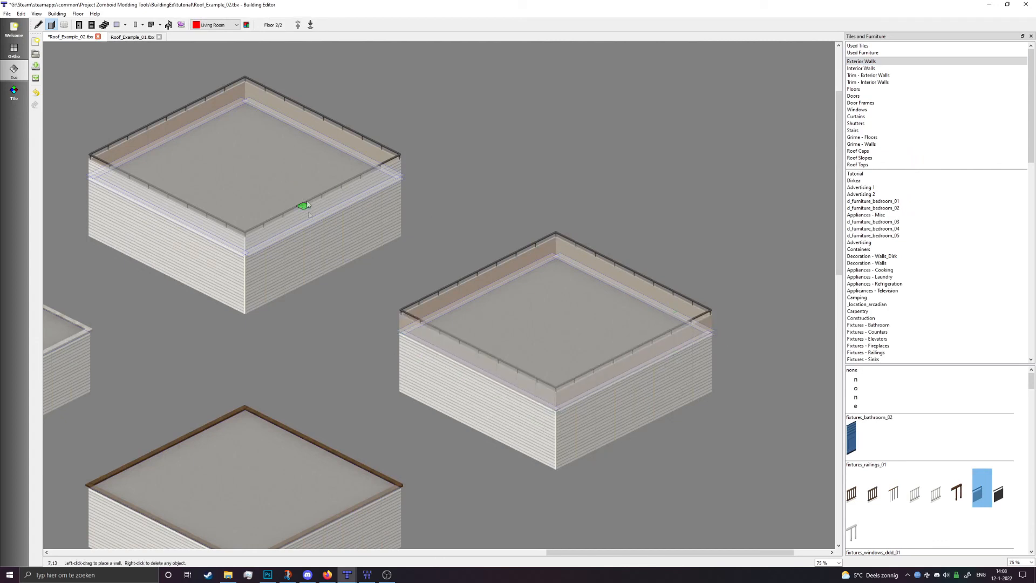
key("ctrl+z")
key("ctrl+z")
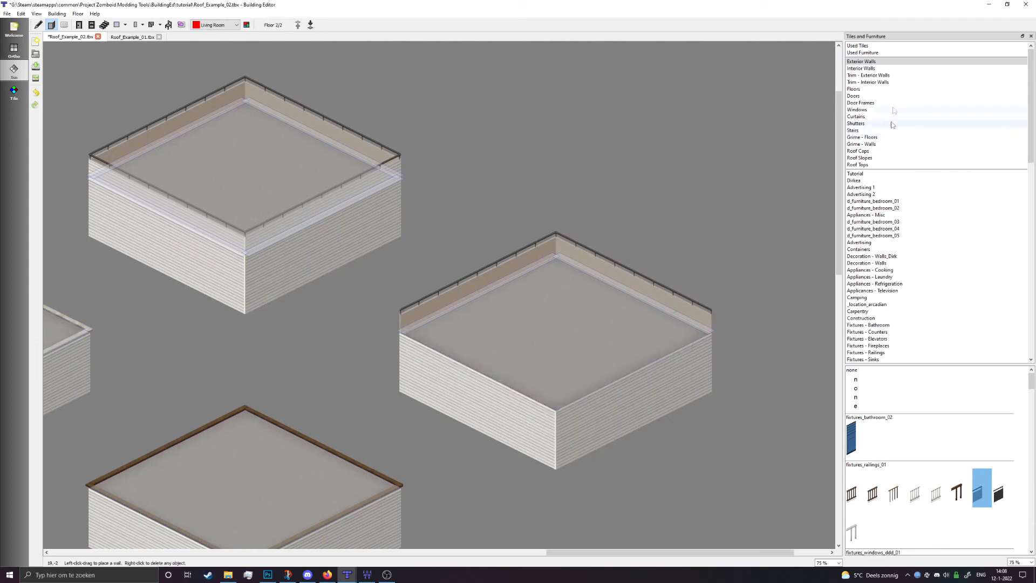
Choose the light grey walls_commercial_03 exterior wall trim and redraw the roof's eastern and southern railing walls with it.
left_click(868, 75)
scroll(900, 427, "down", 5)
scroll(901, 428, "down", 5)
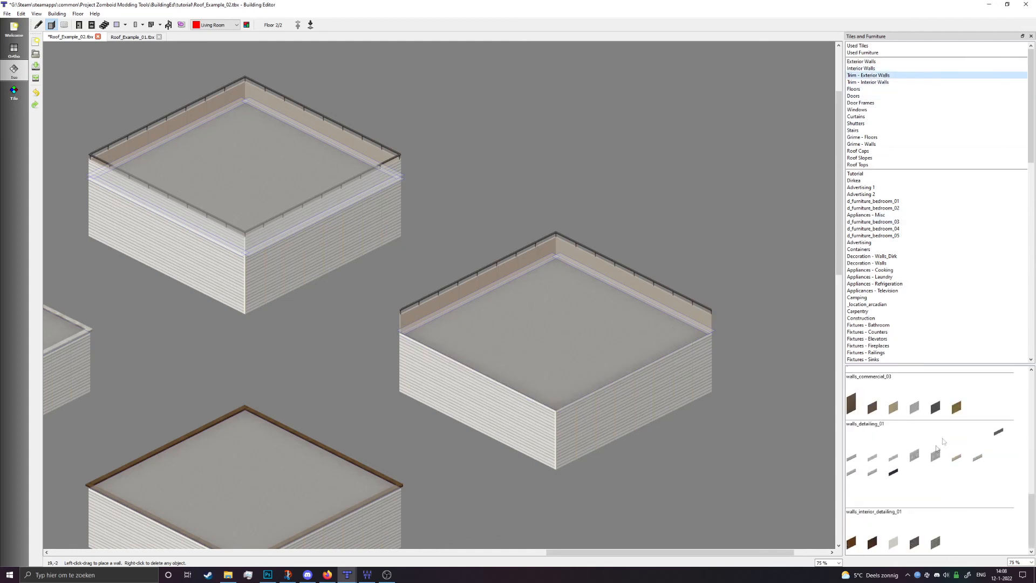
left_click(916, 405)
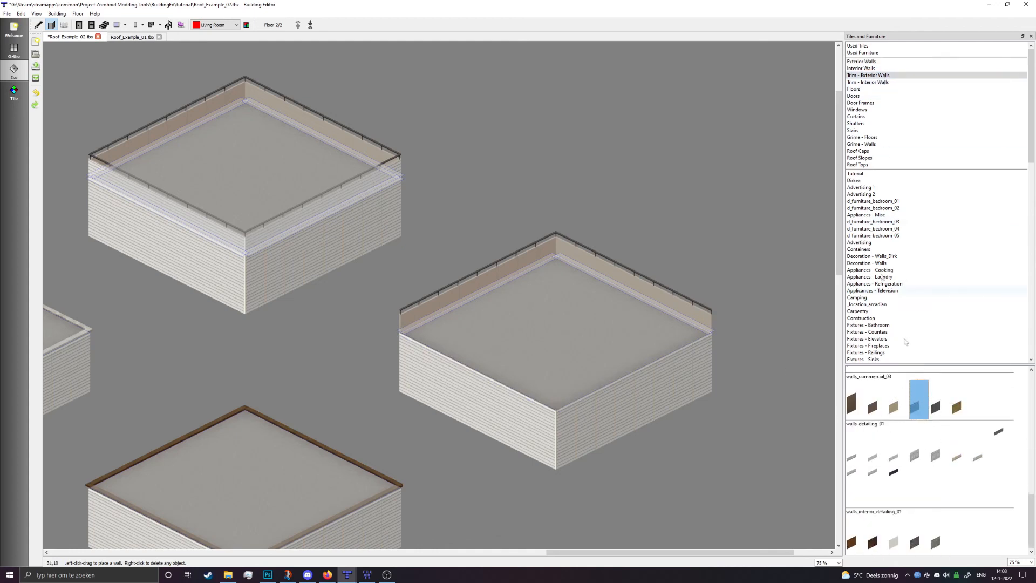
double_click(867, 76)
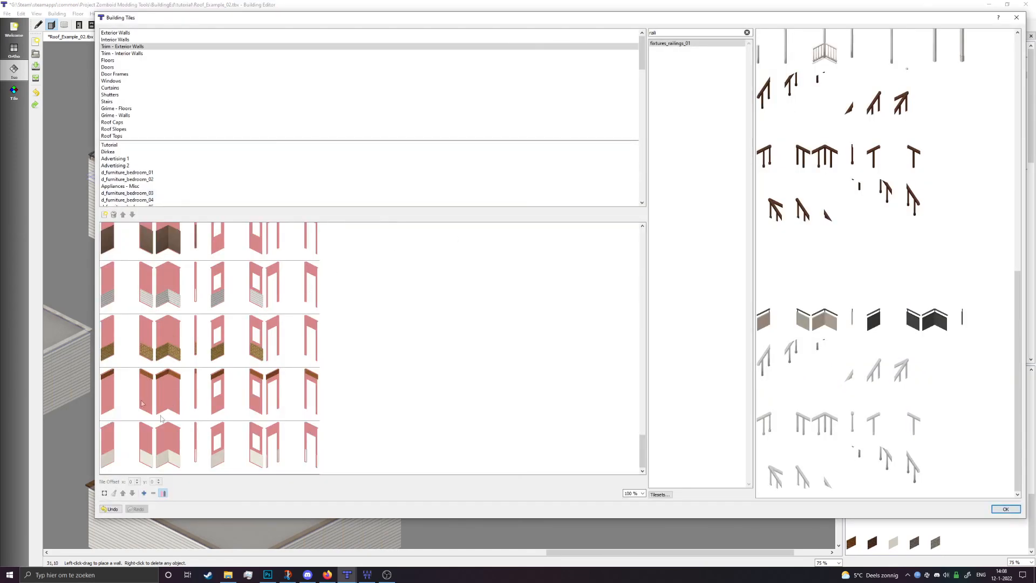
key("Escape")
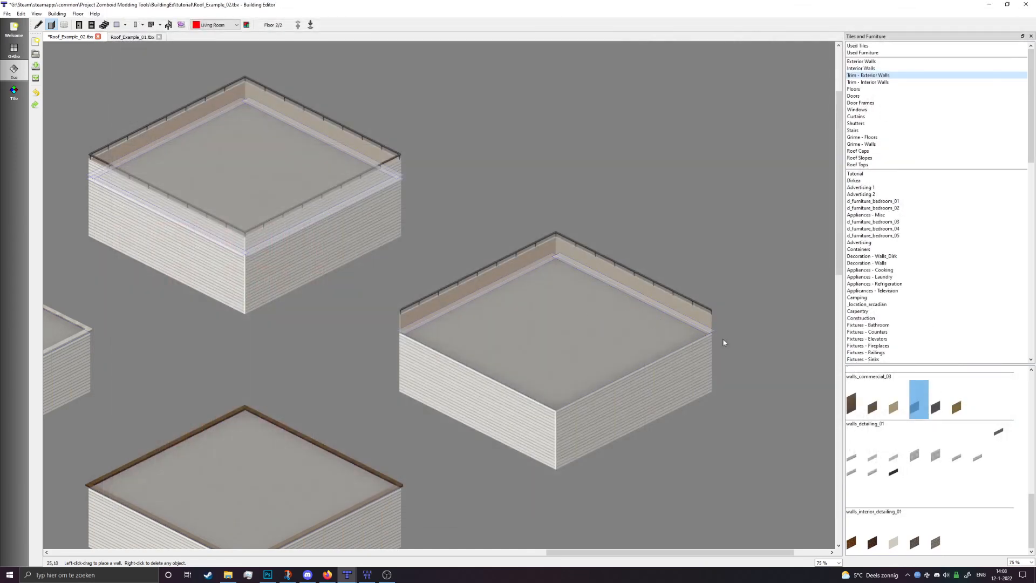
left_click(535, 438)
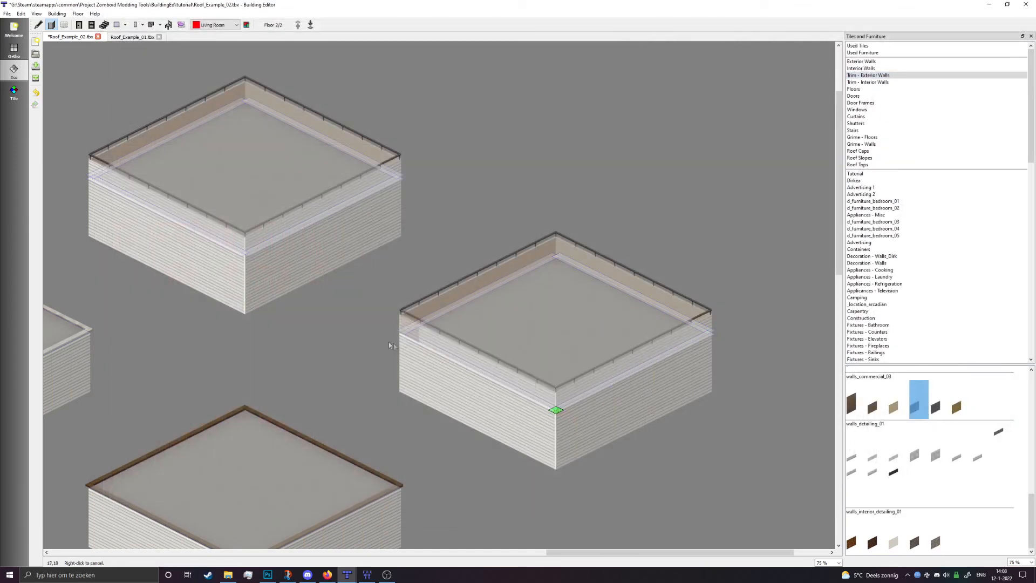